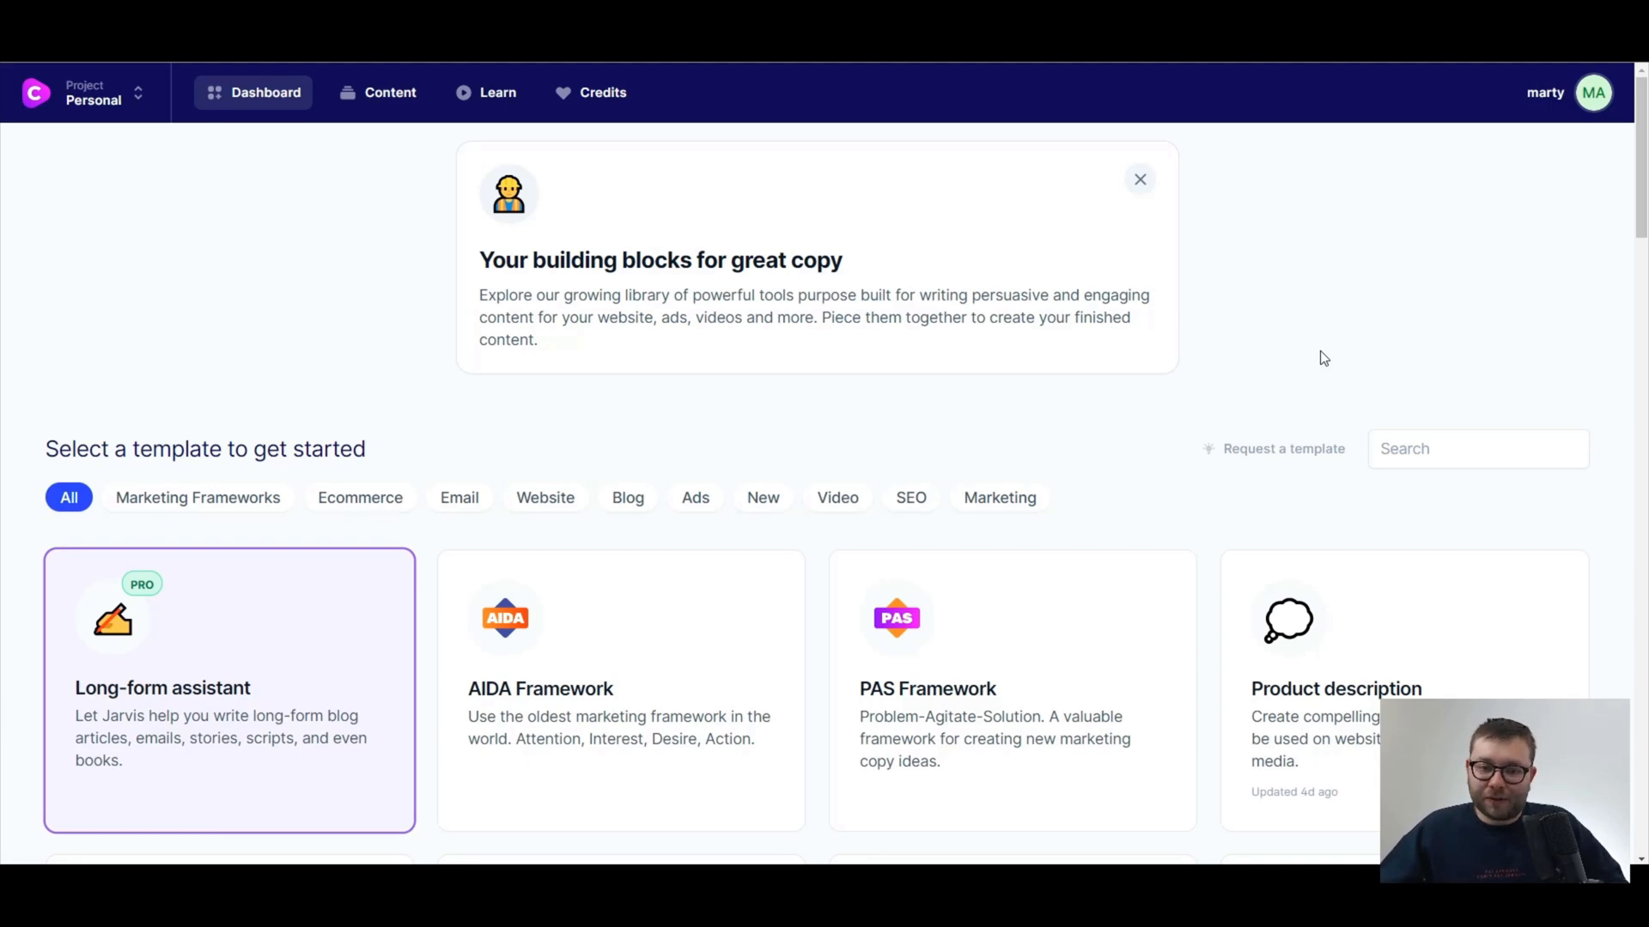
Start a new long-form content piece with the Long-form assistant template.
scroll(1001, 518, down, 1)
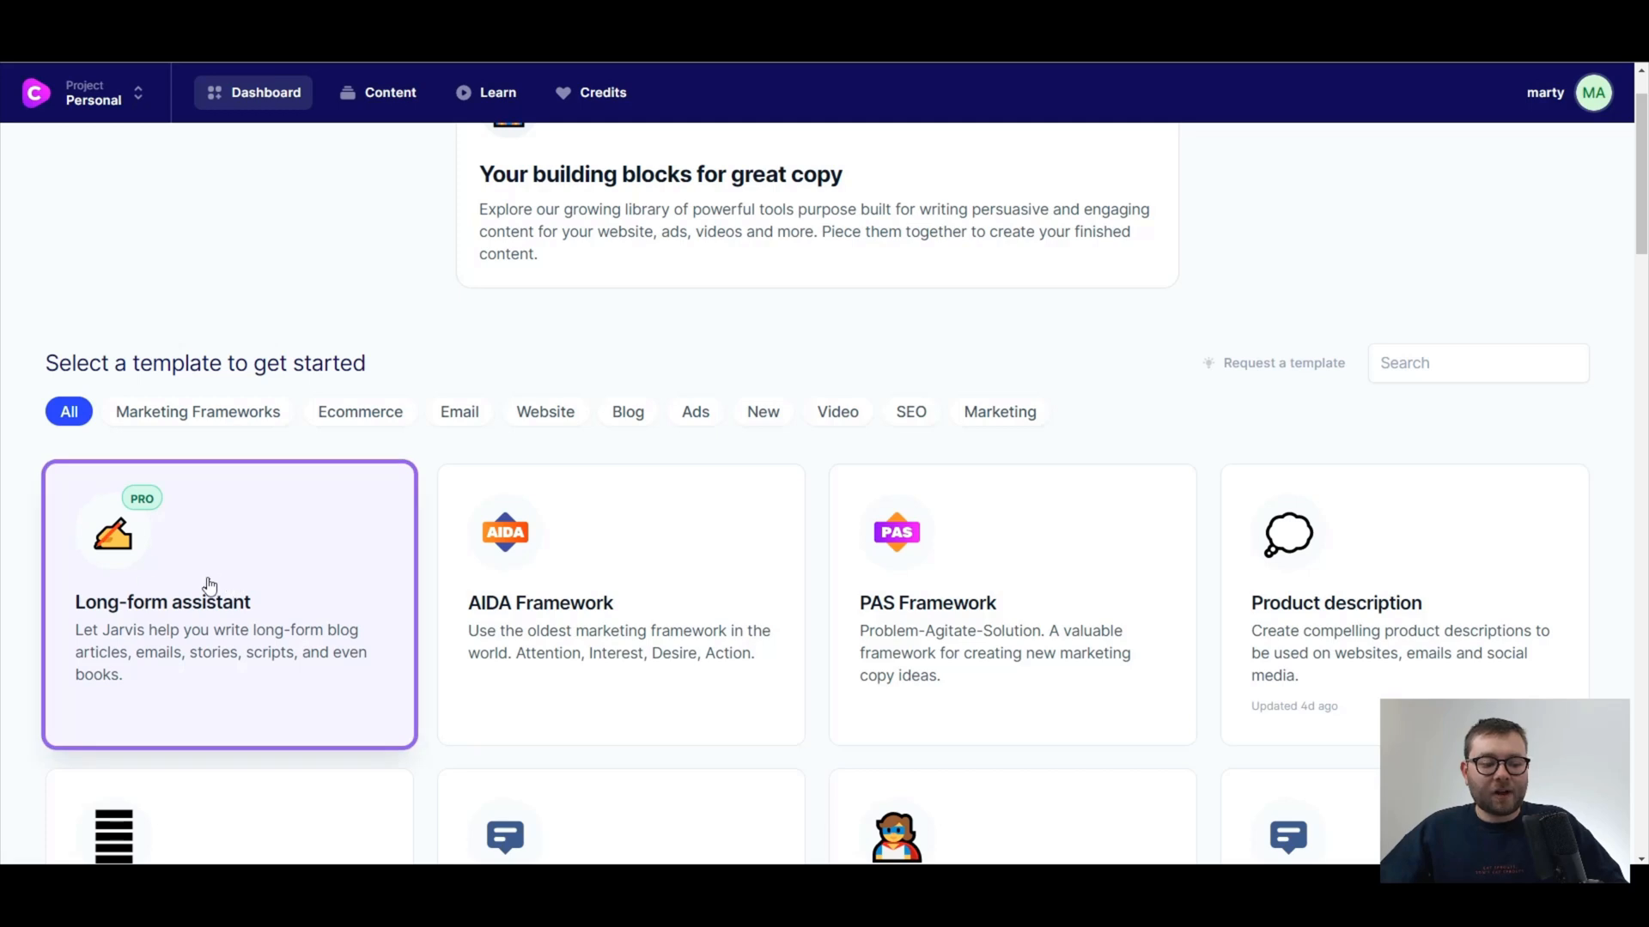
click(157, 569)
click(710, 411)
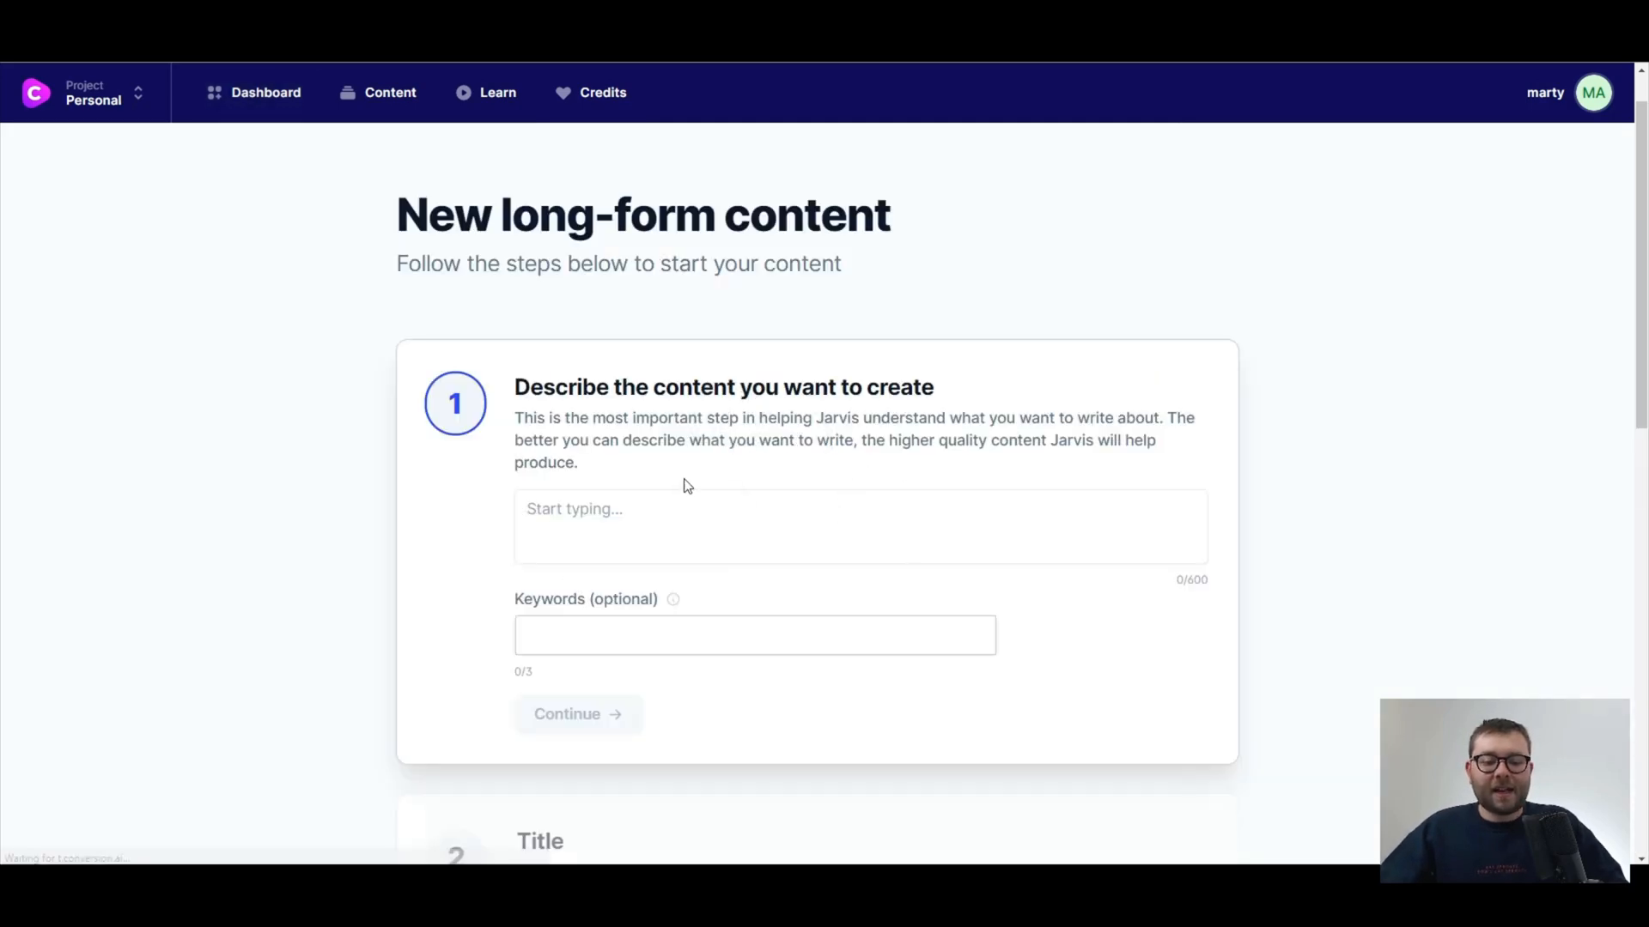
Describe the content as helping lazy people cheat on English exams and relax rather than revise on mock papers, and continue to the title.
scroll(1247, 483, down, 1)
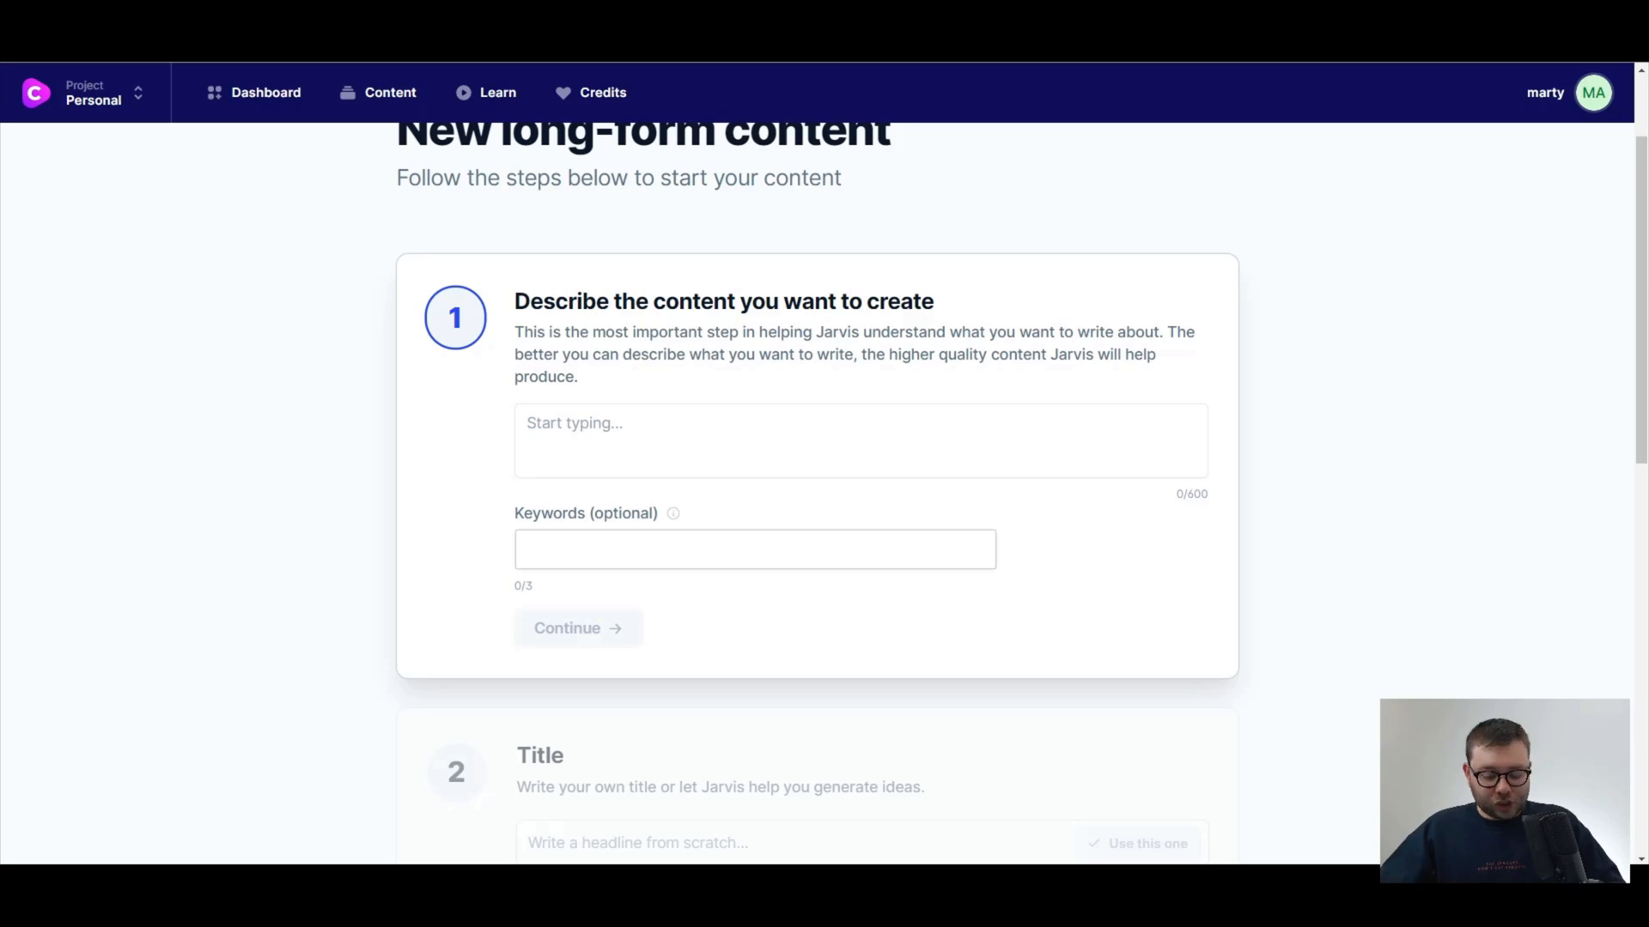
click(901, 419)
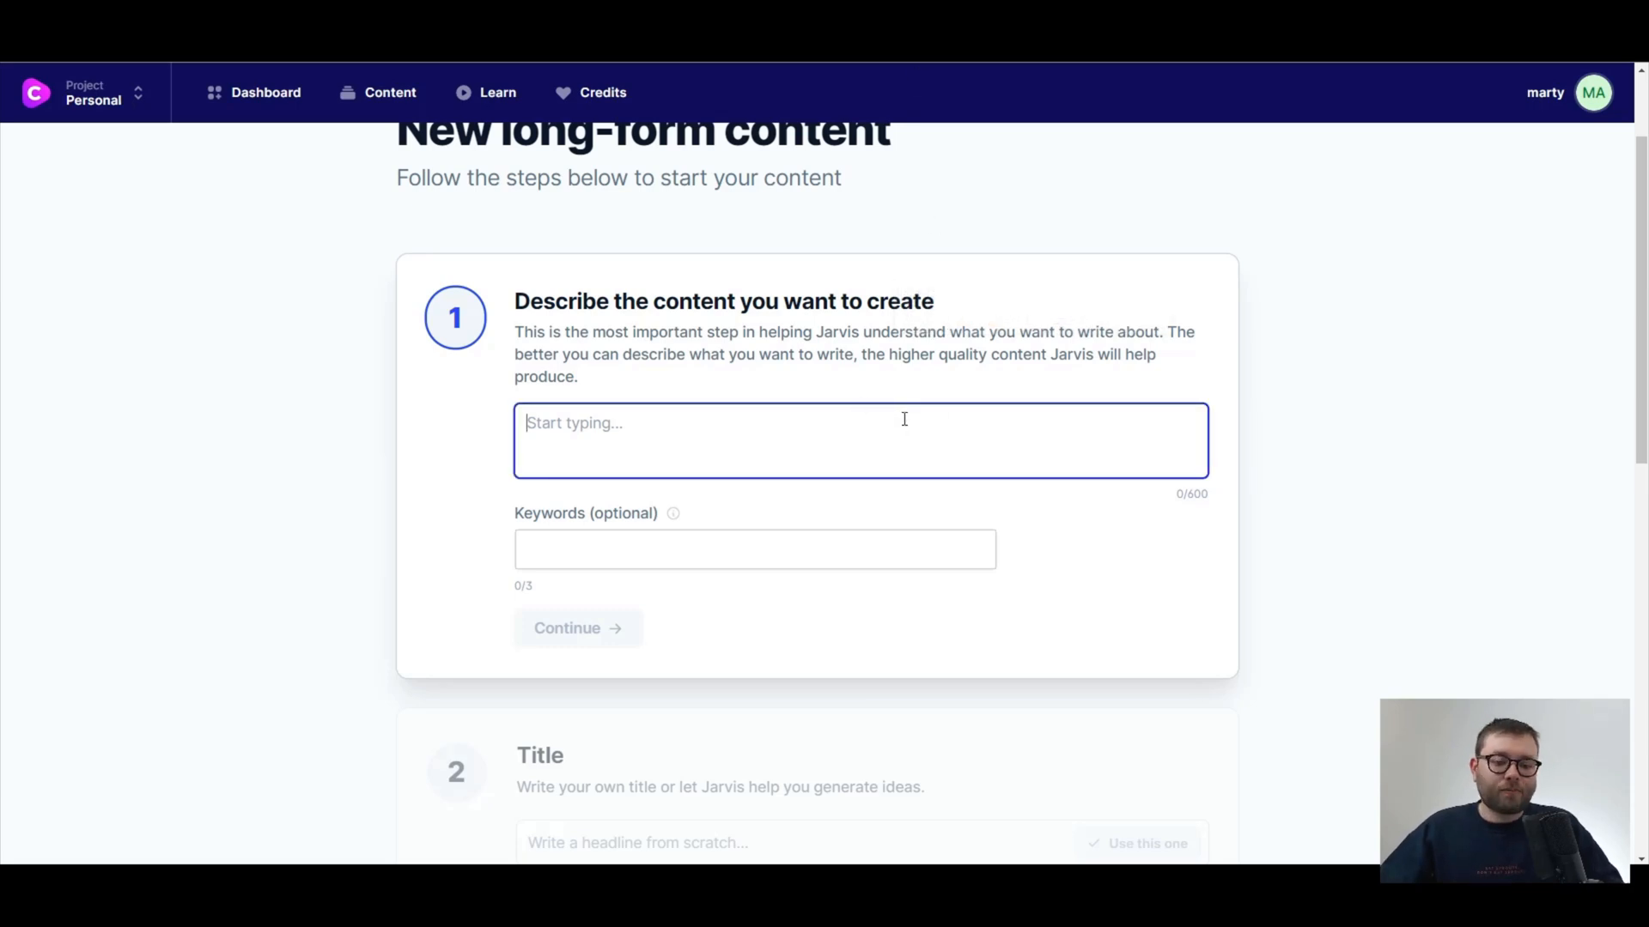
text(Help lazy people cheat on English exams so they can pass with flying colors and spend more time relaxing rather than revising on endless English mock papers.)
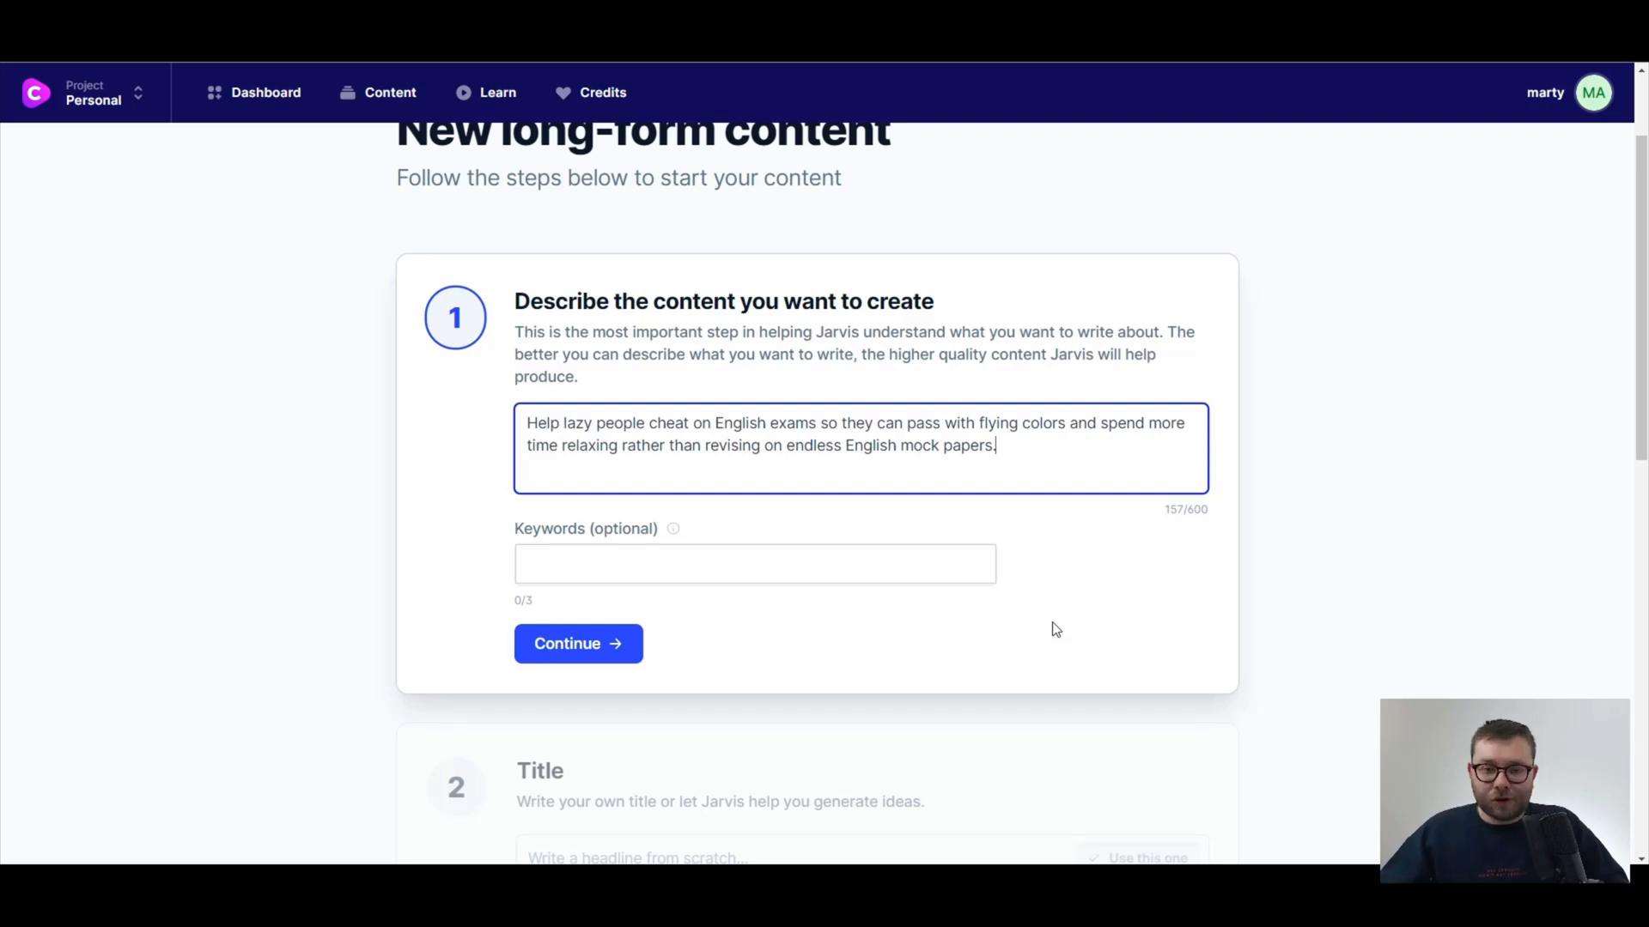
click(584, 652)
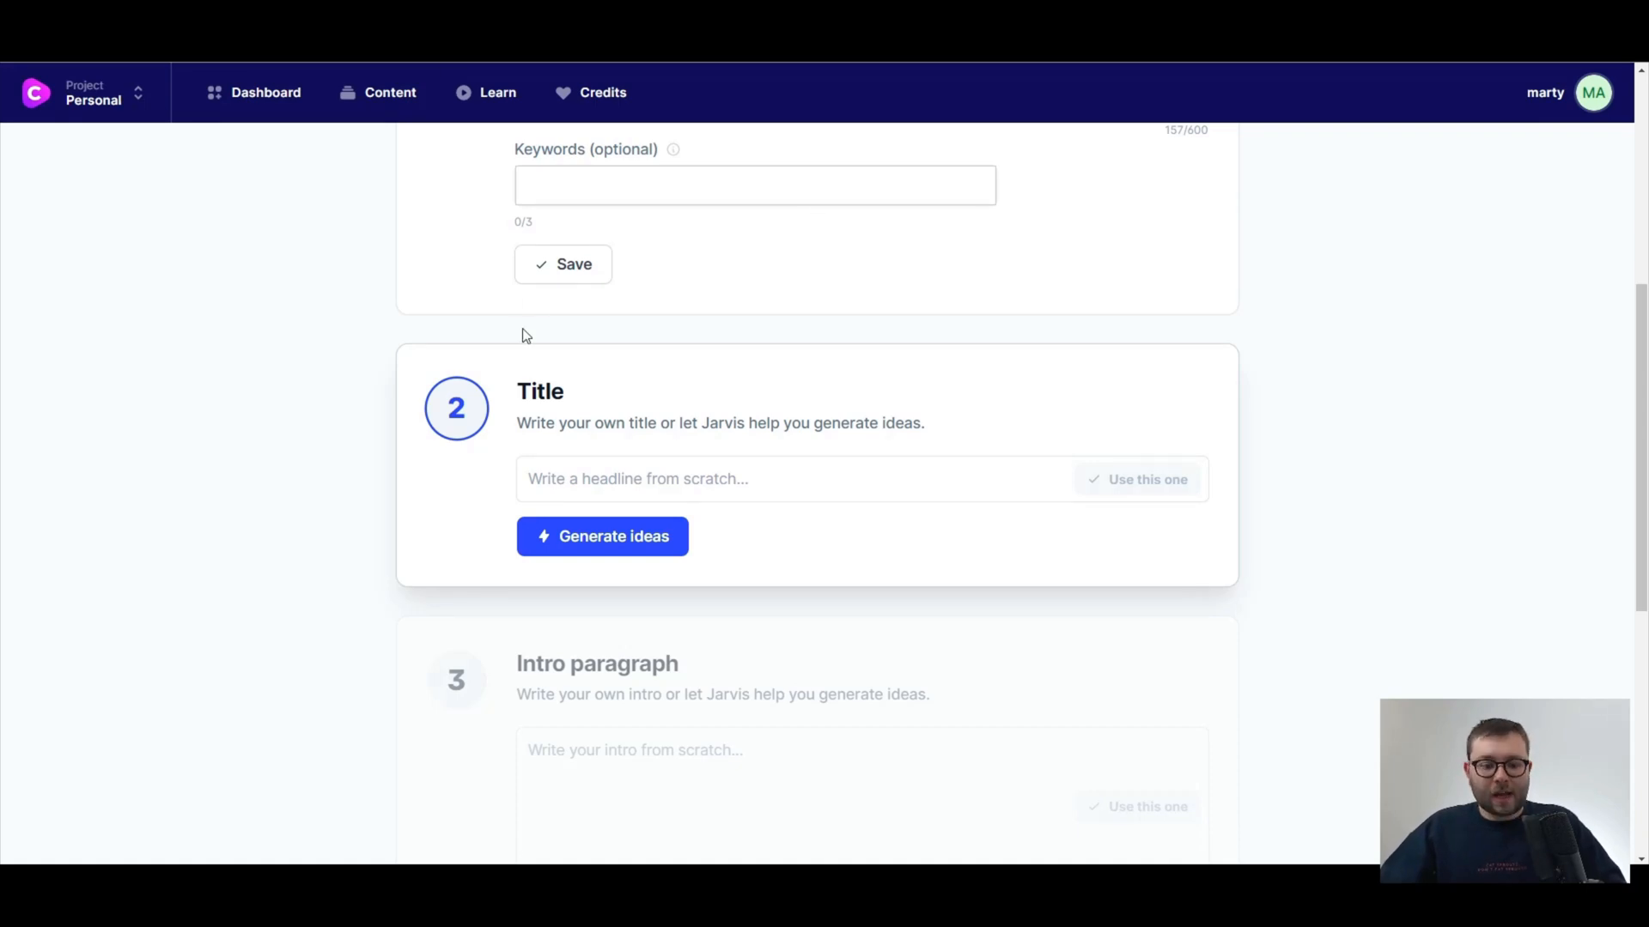
Enter the title "5 Ways To Cheat On Your English Exam", generate title ideas for comparison, and use the entered title.
click(633, 482)
text(5 Ways To Cheat On Your English Exam)
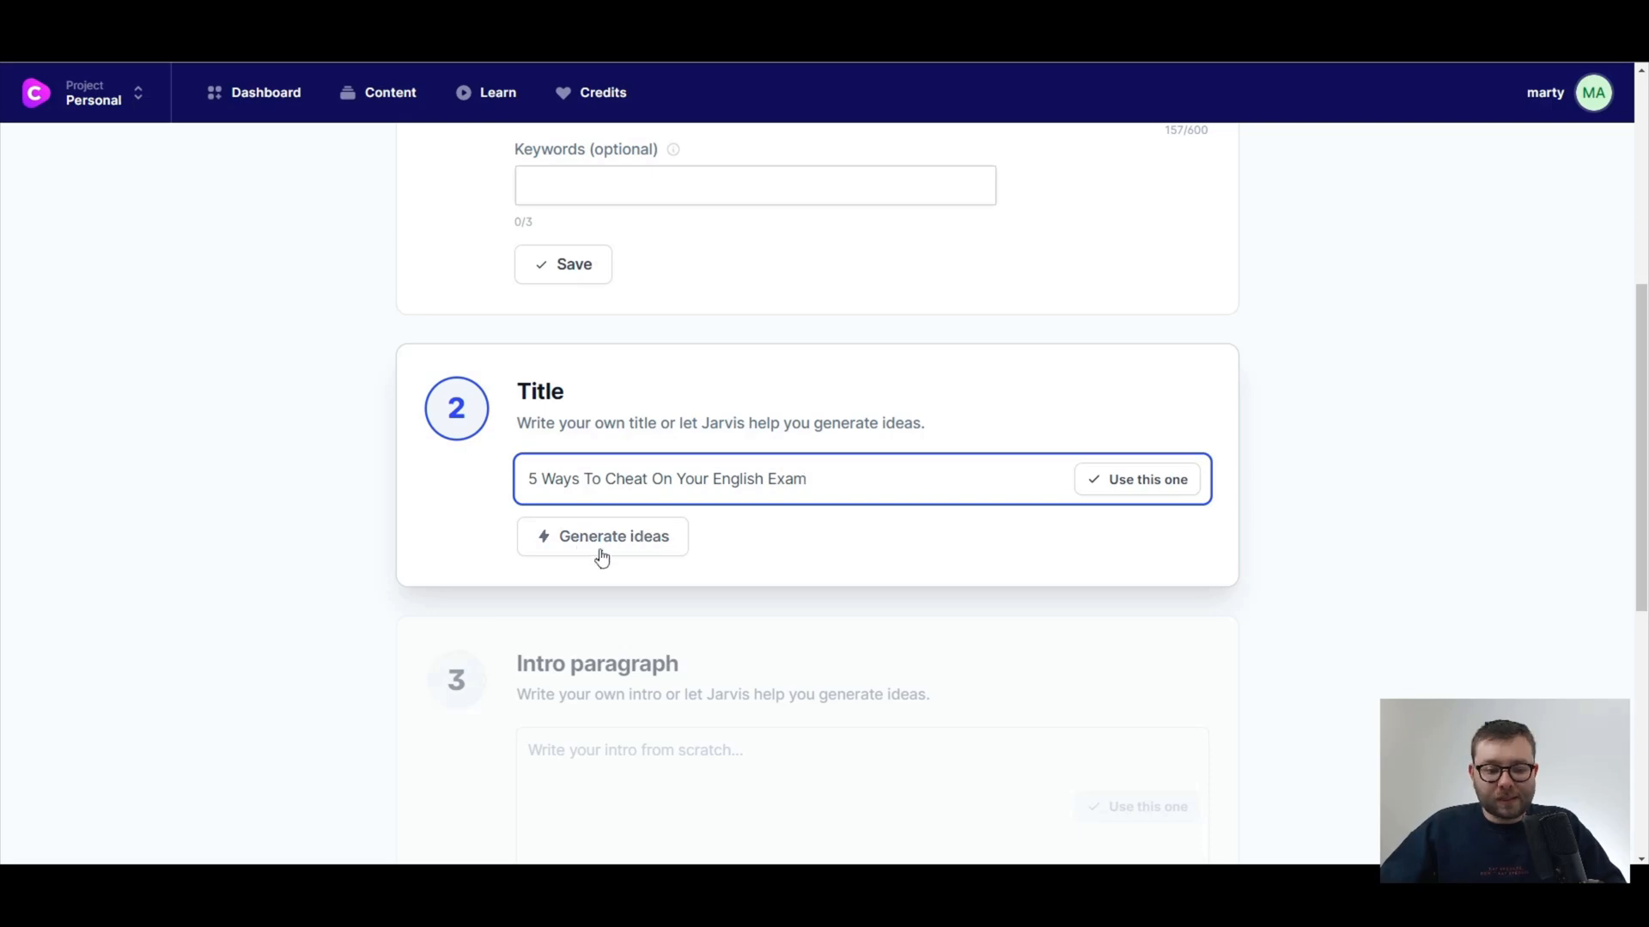
click(543, 542)
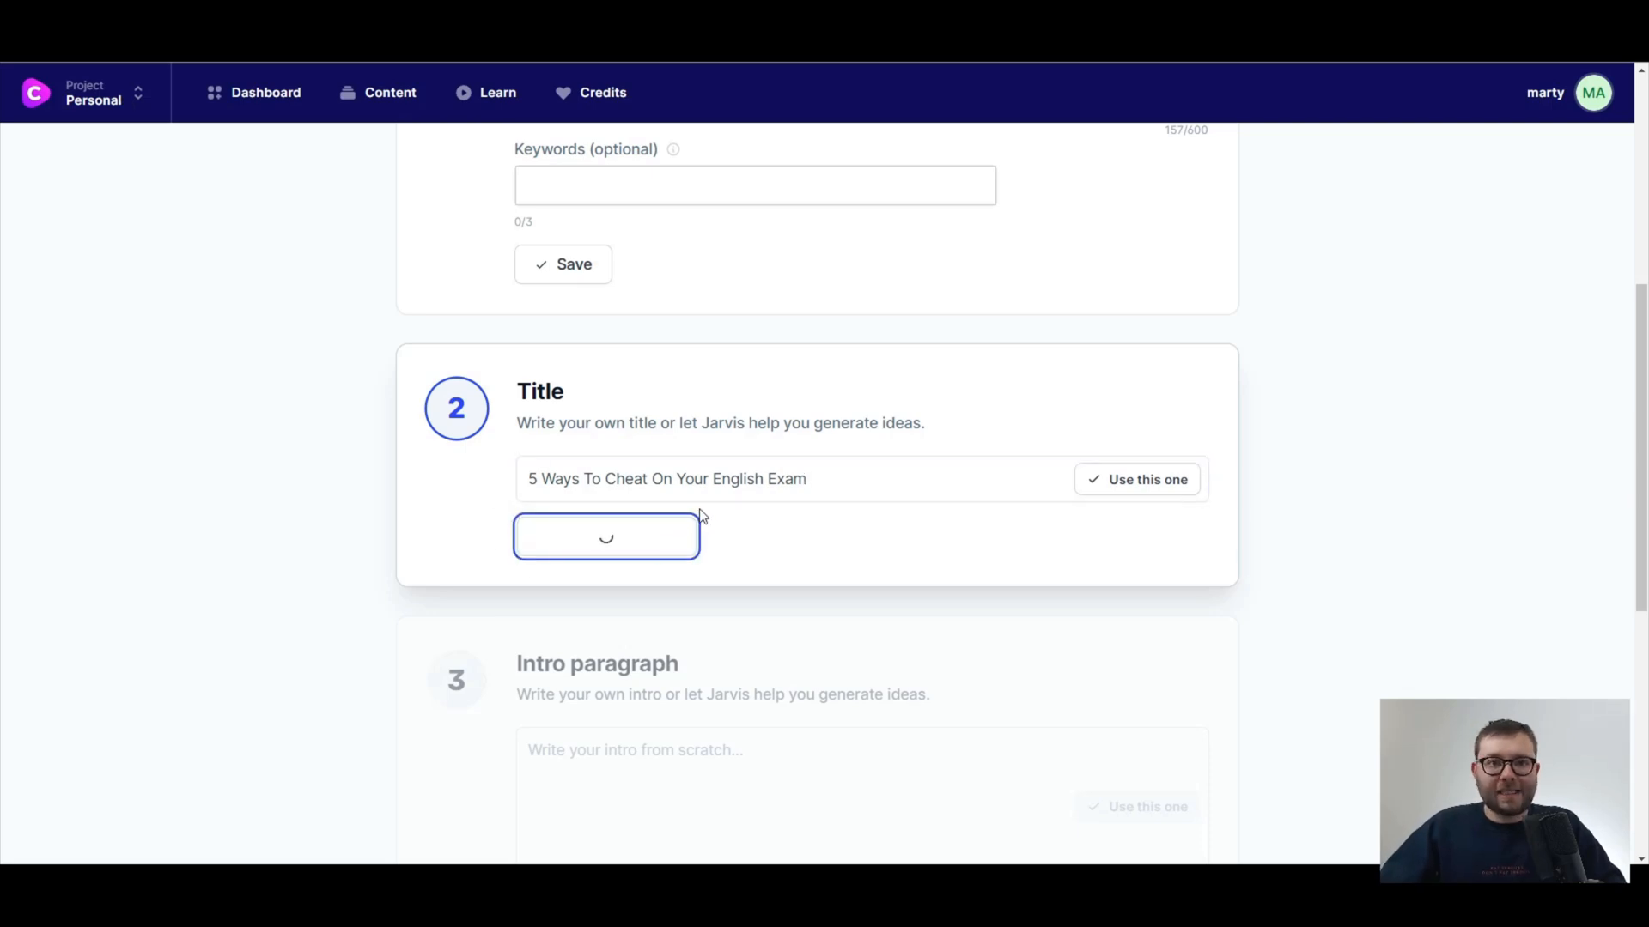
scroll(924, 501, down, 3)
scroll(801, 658, up, 3)
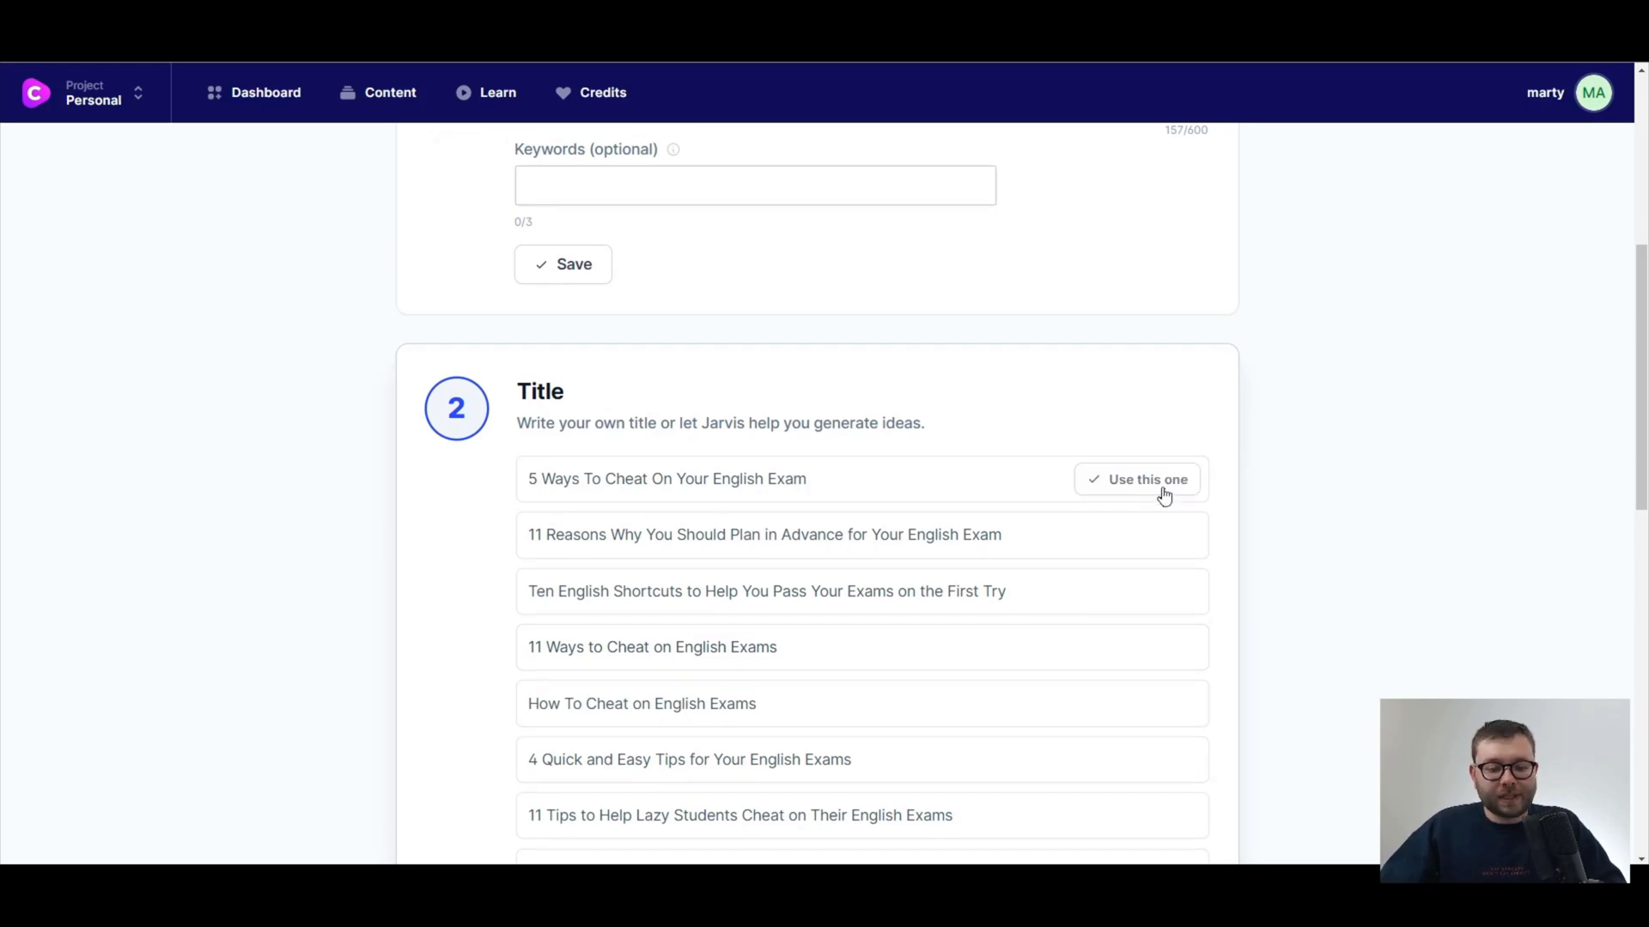
click(1165, 496)
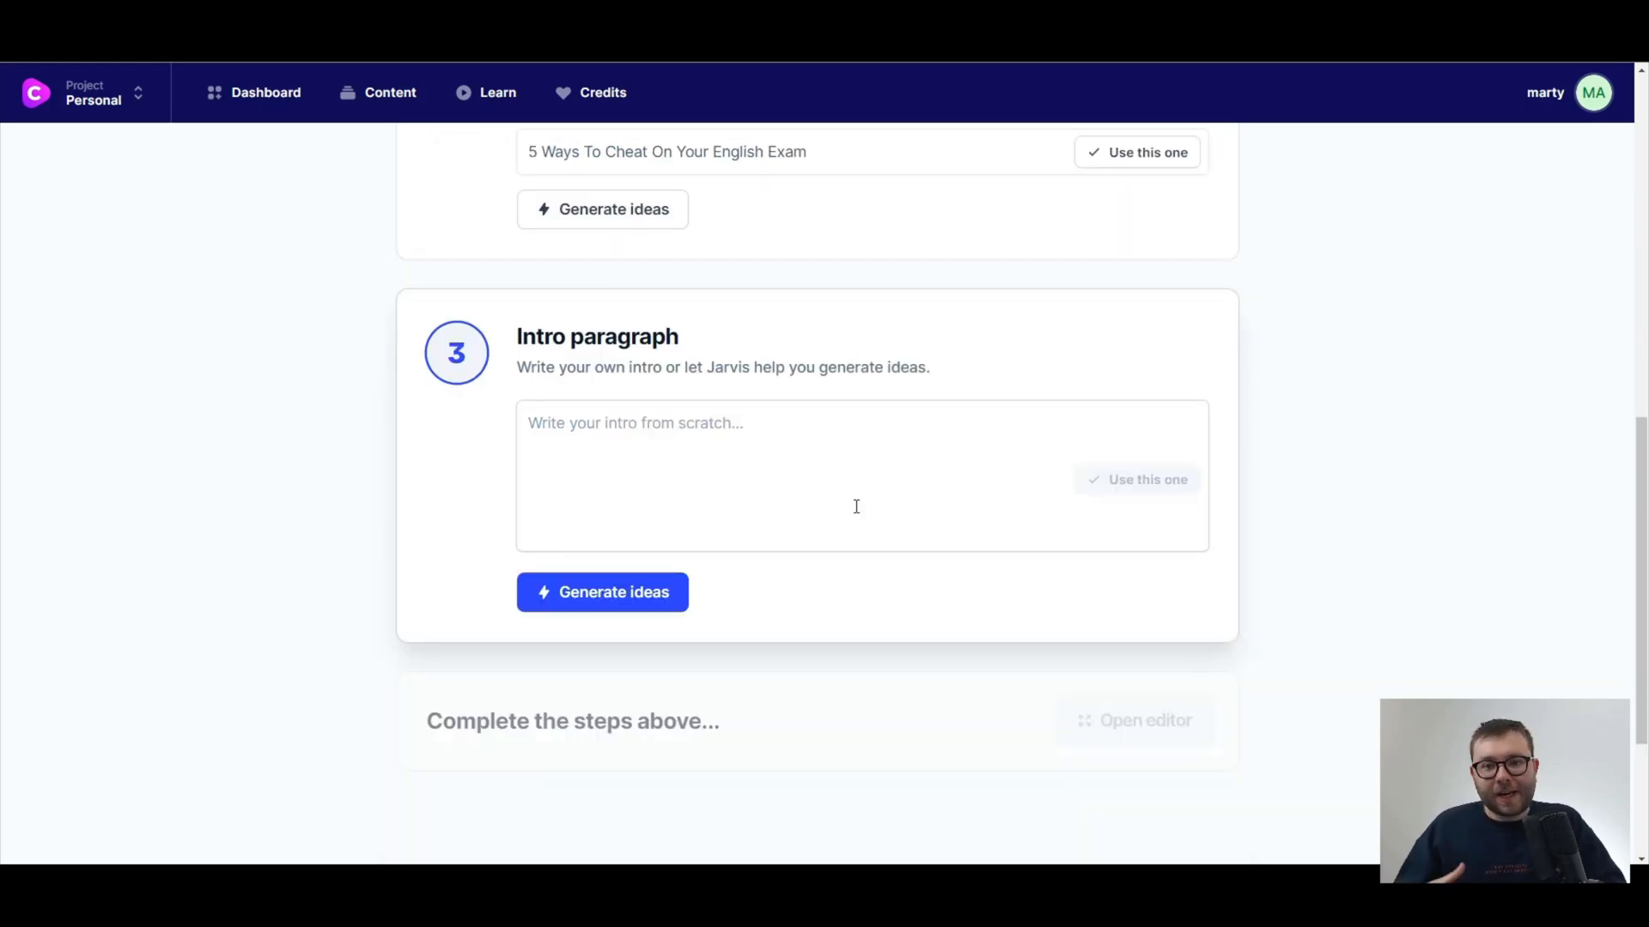
Generate intro paragraph ideas and use the one starting "Who needs to study for their English exam when they can just cheat?".
click(614, 599)
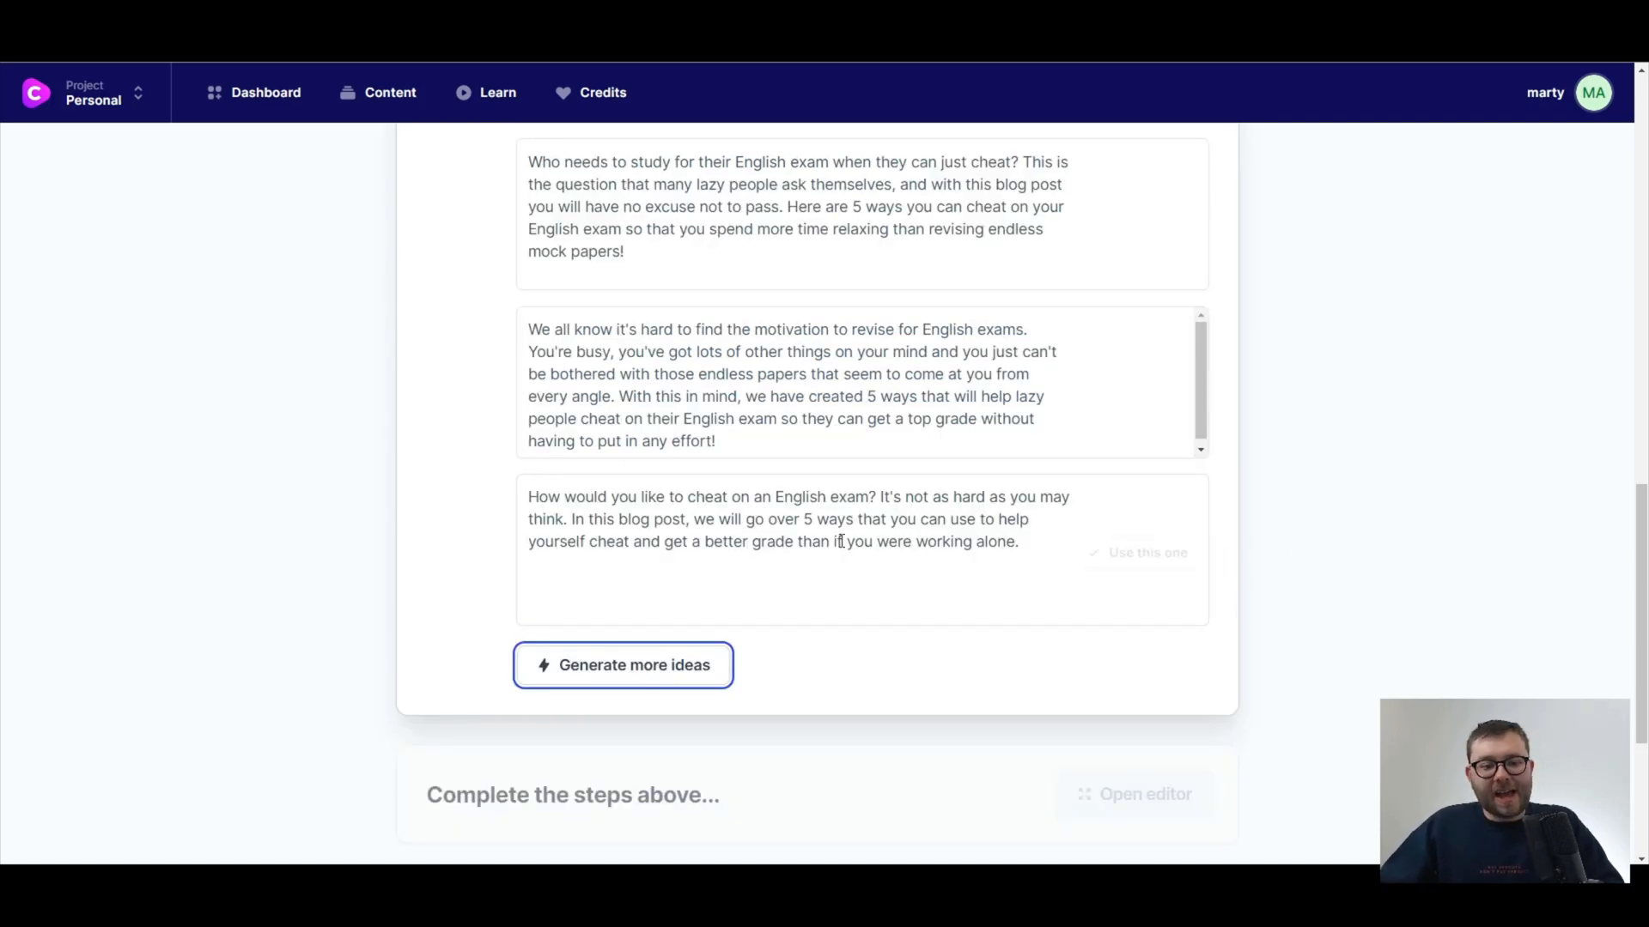
scroll(945, 387, up, 1)
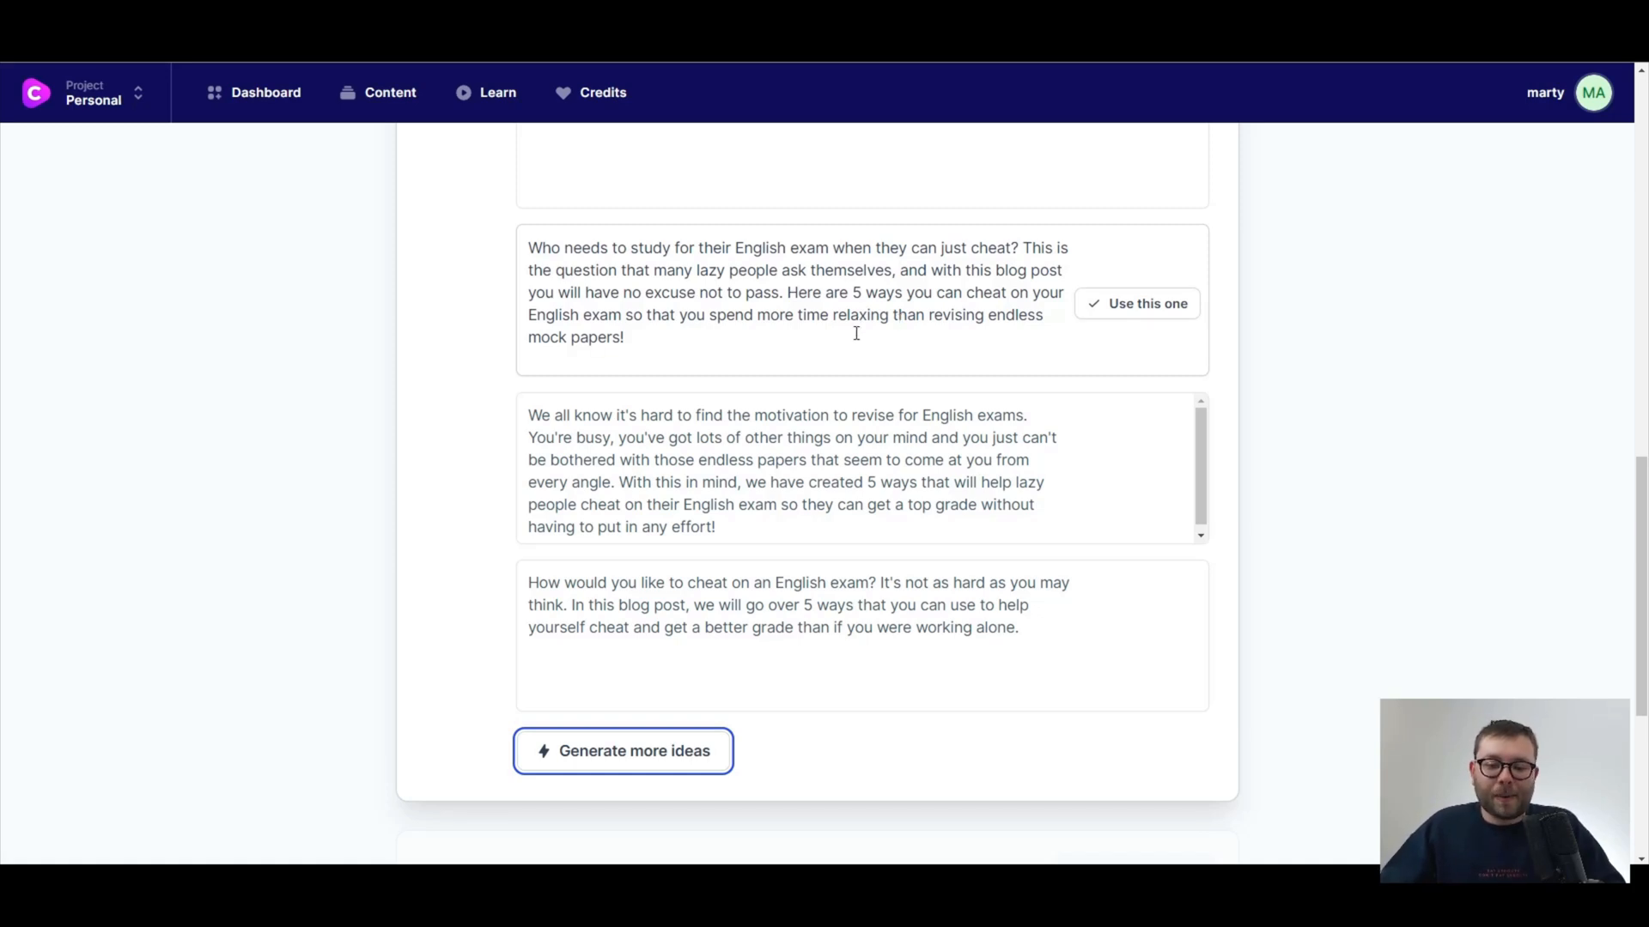
click(1093, 322)
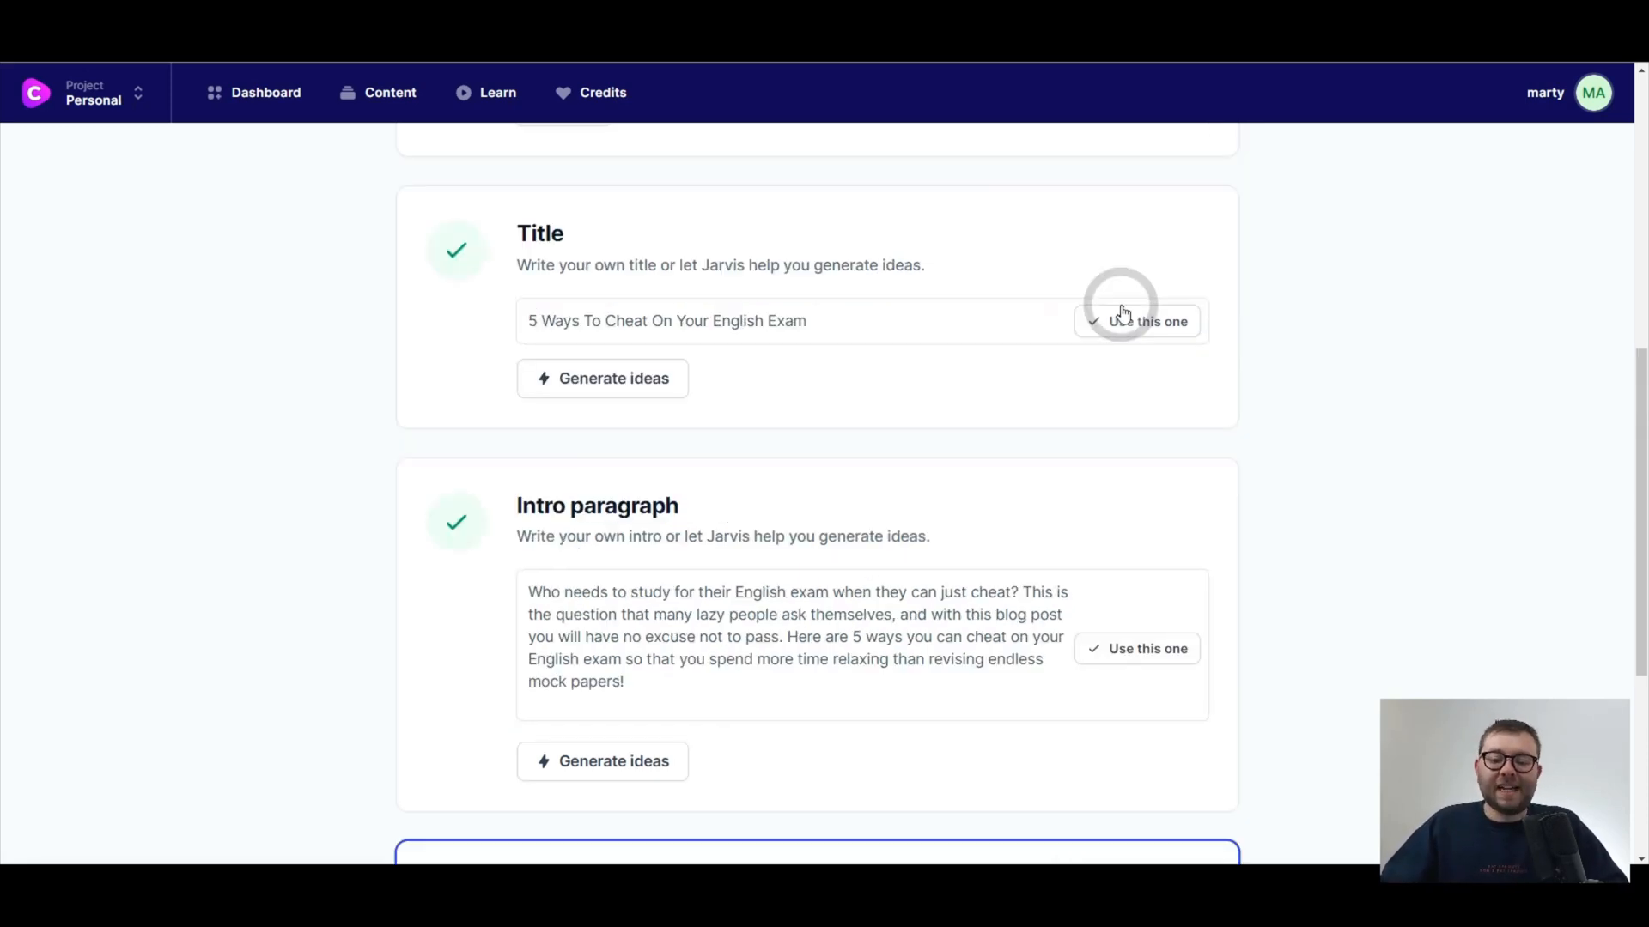
Open the document editor and find the Blog Post Outline template by searching for "outline" beside the document.
click(1176, 488)
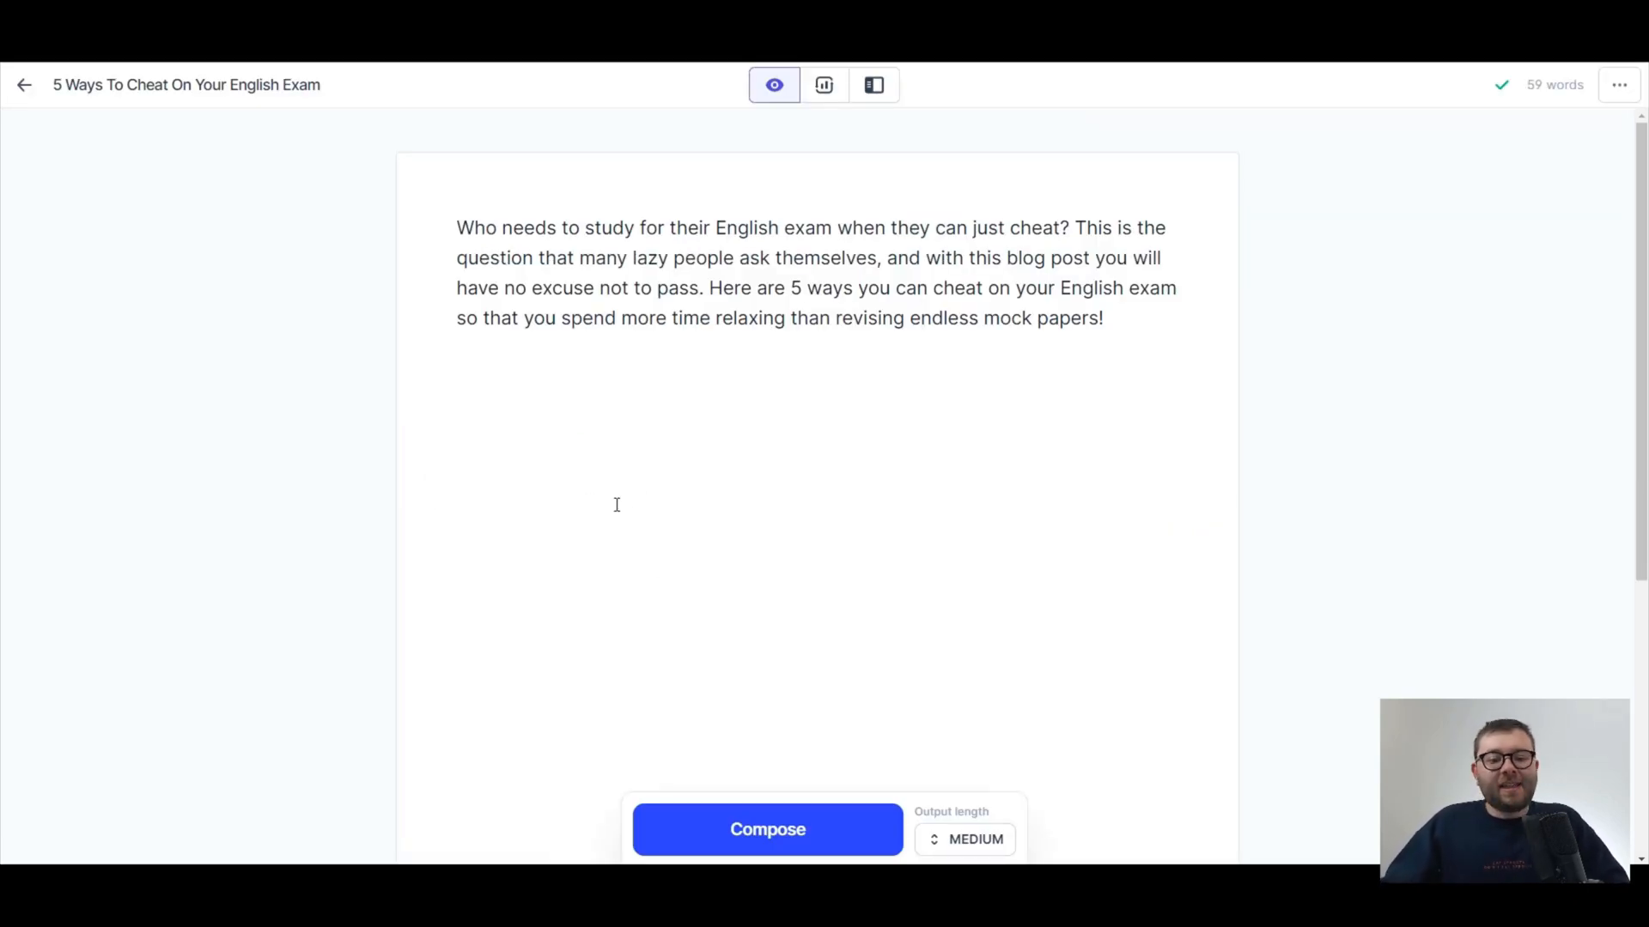
click(873, 84)
click(107, 133)
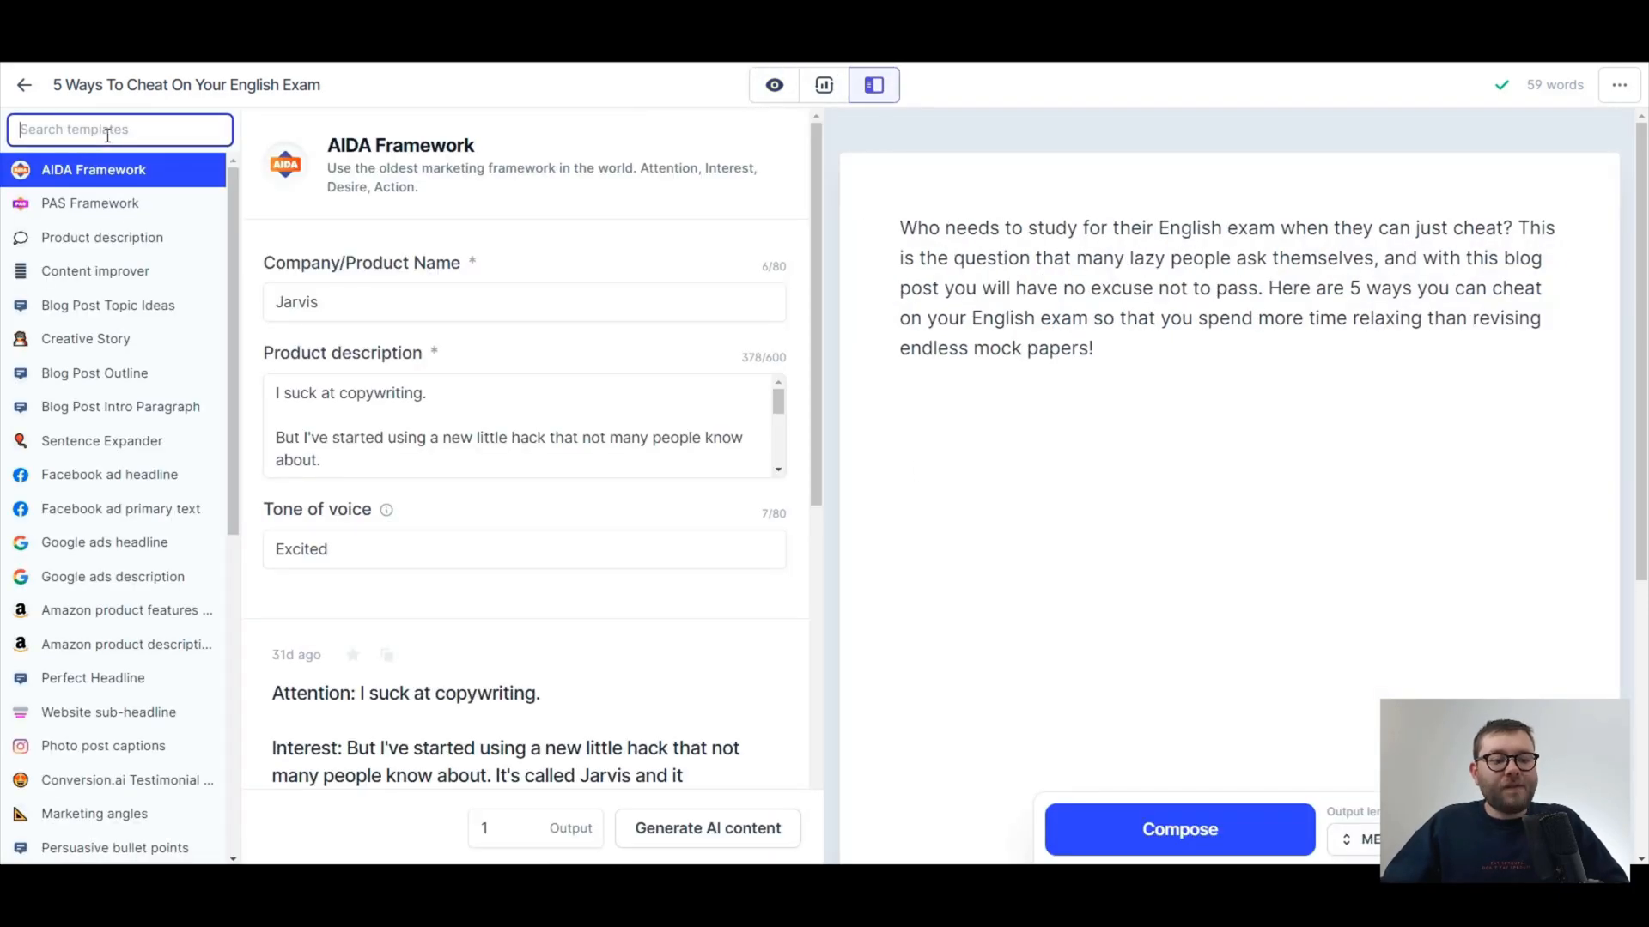
text(outline)
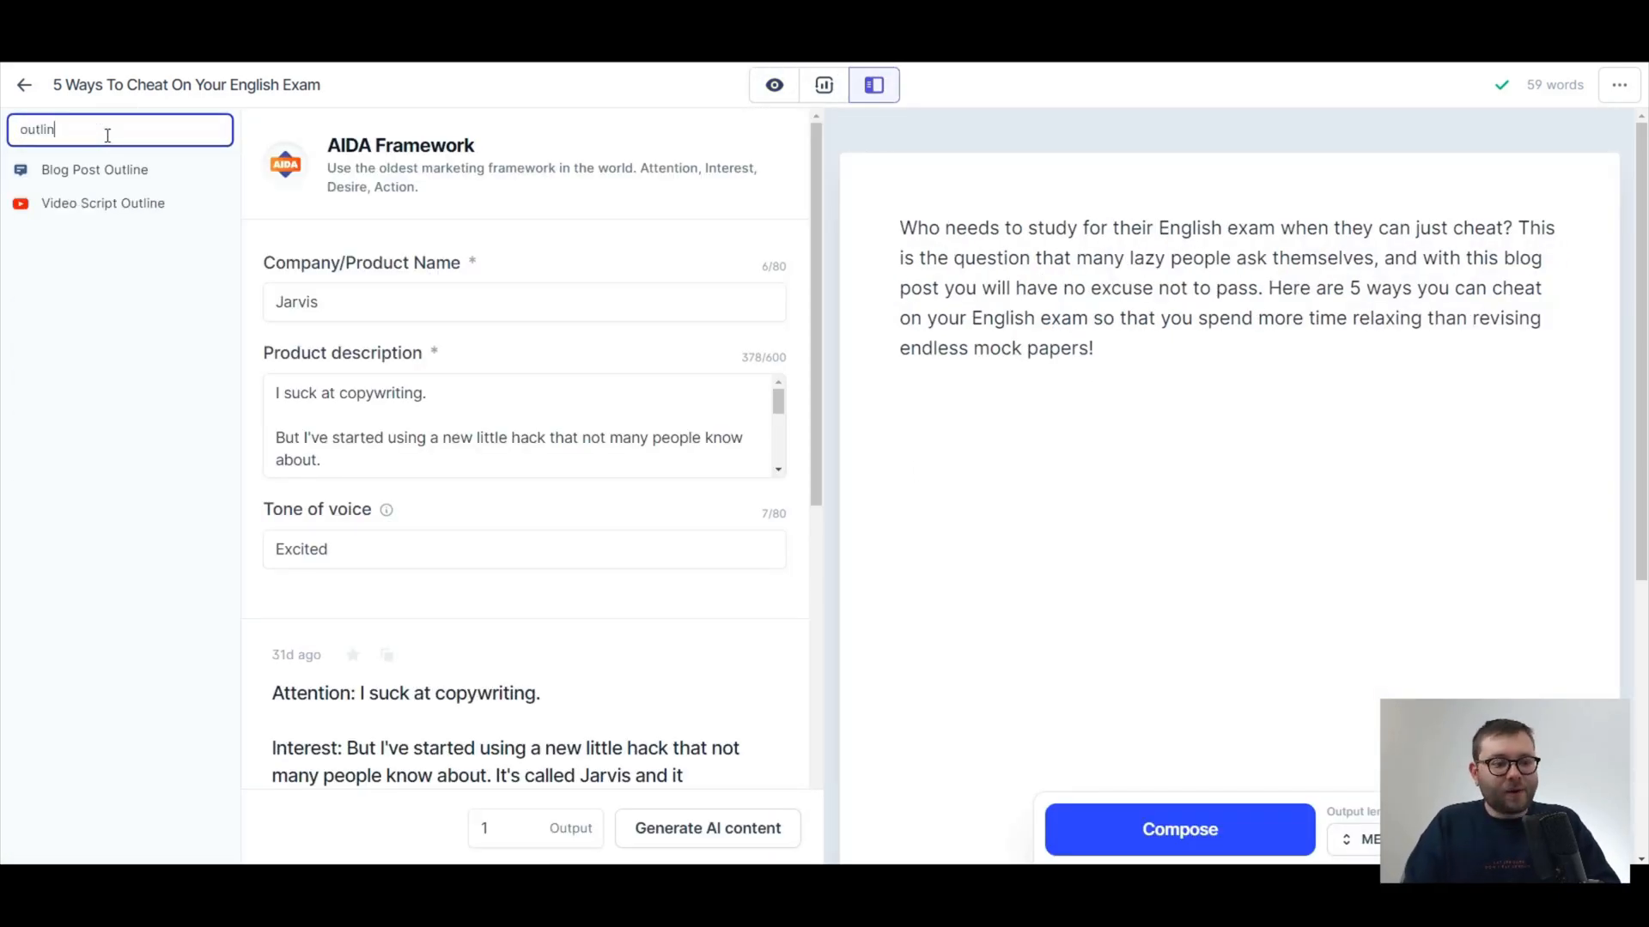
click(115, 170)
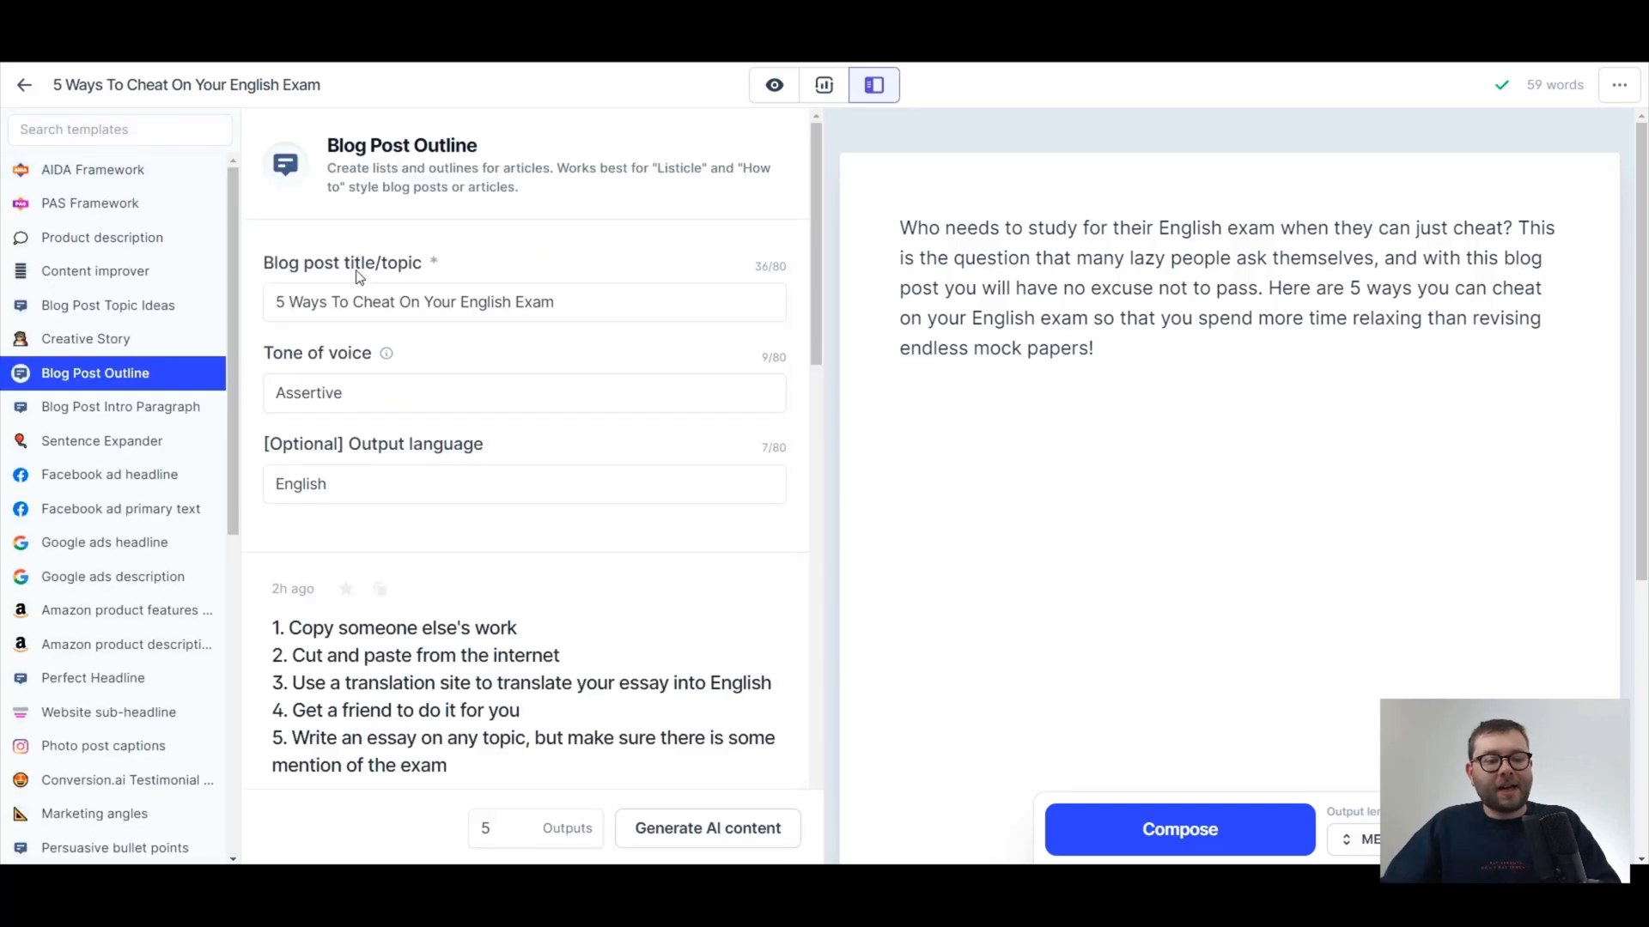
Generate five blog post outlines for "5 Ways To Cheat On Your English Exam" in an Assertive tone.
drag(275, 303, 608, 302)
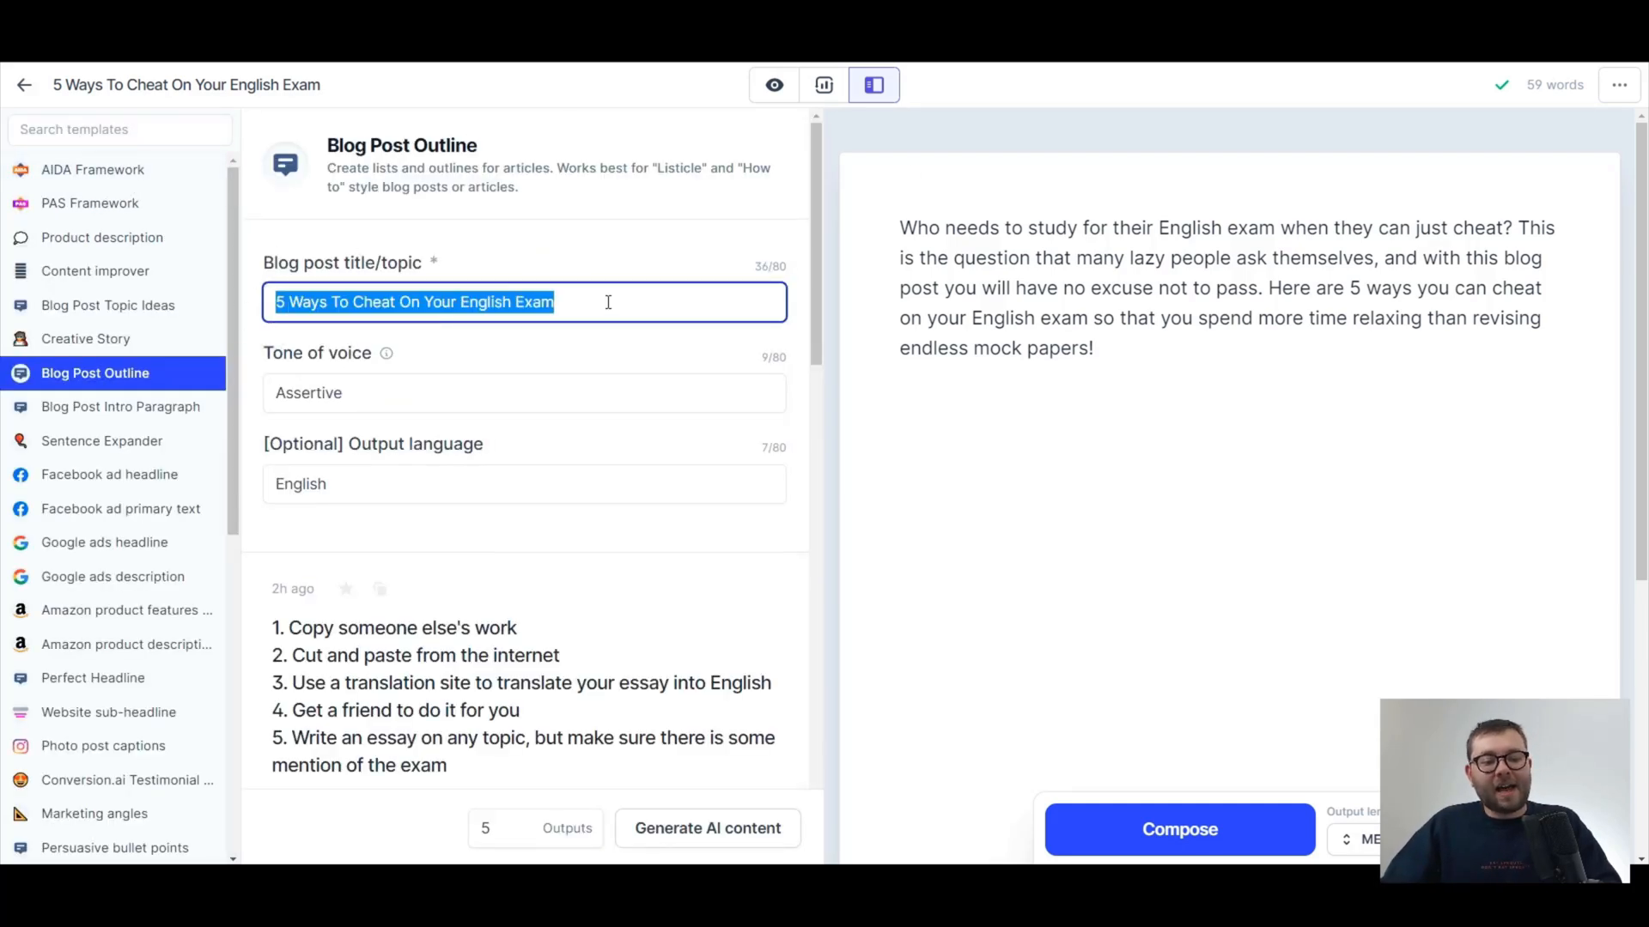
click(559, 307)
scroll(570, 306, down, 1)
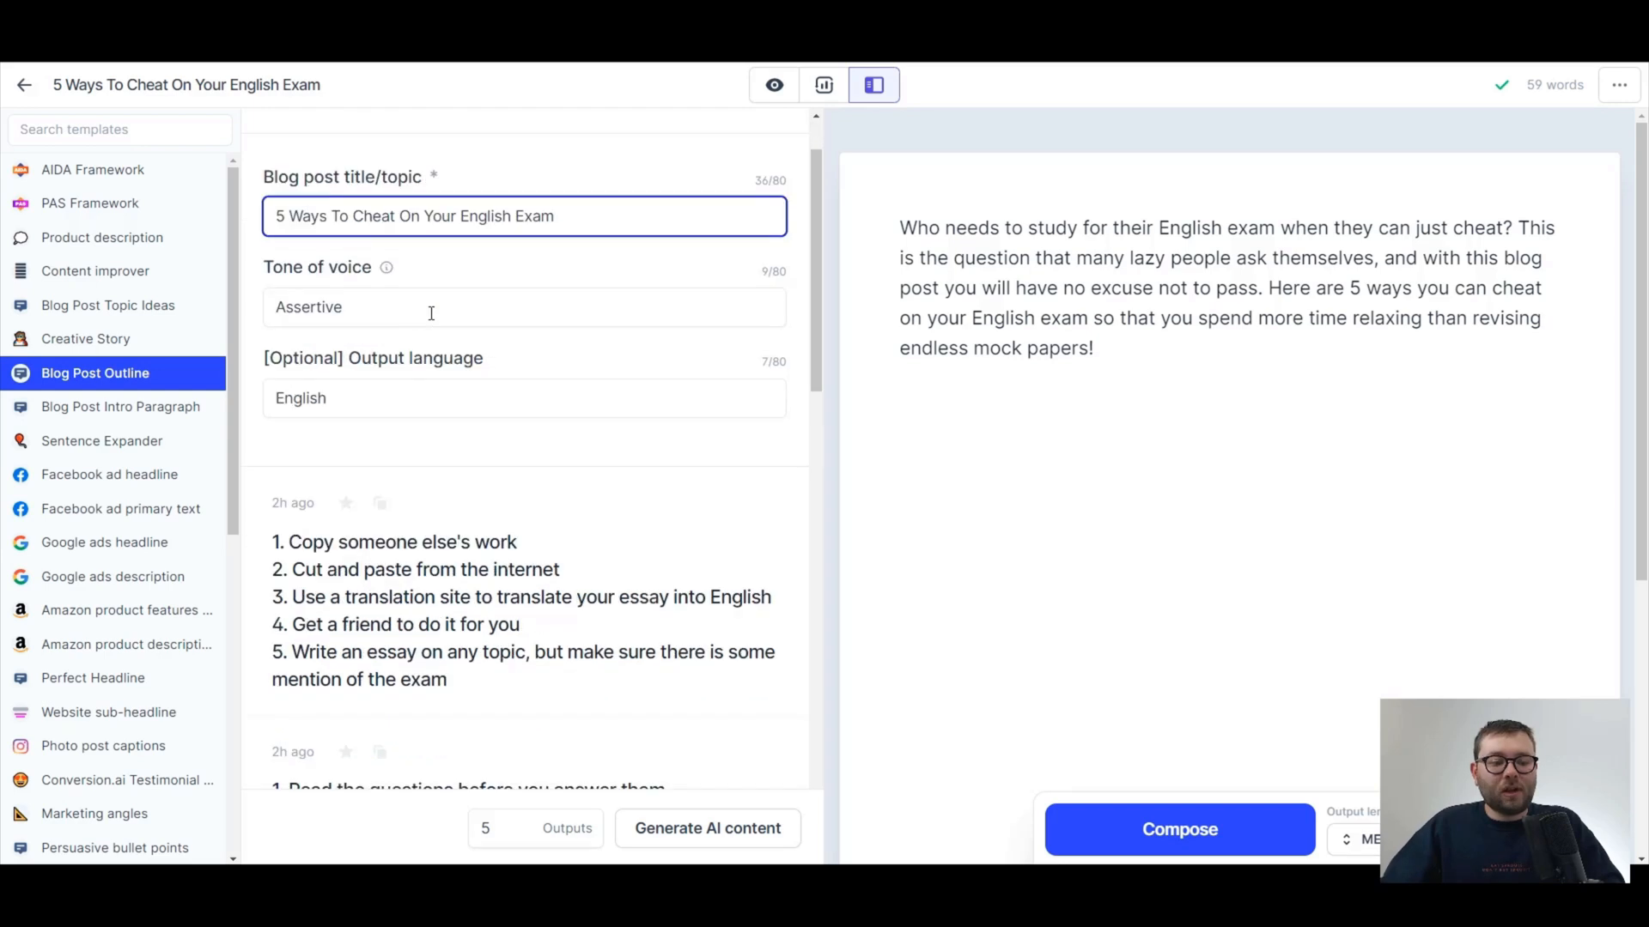
click(423, 306)
scroll(464, 354, up, 1)
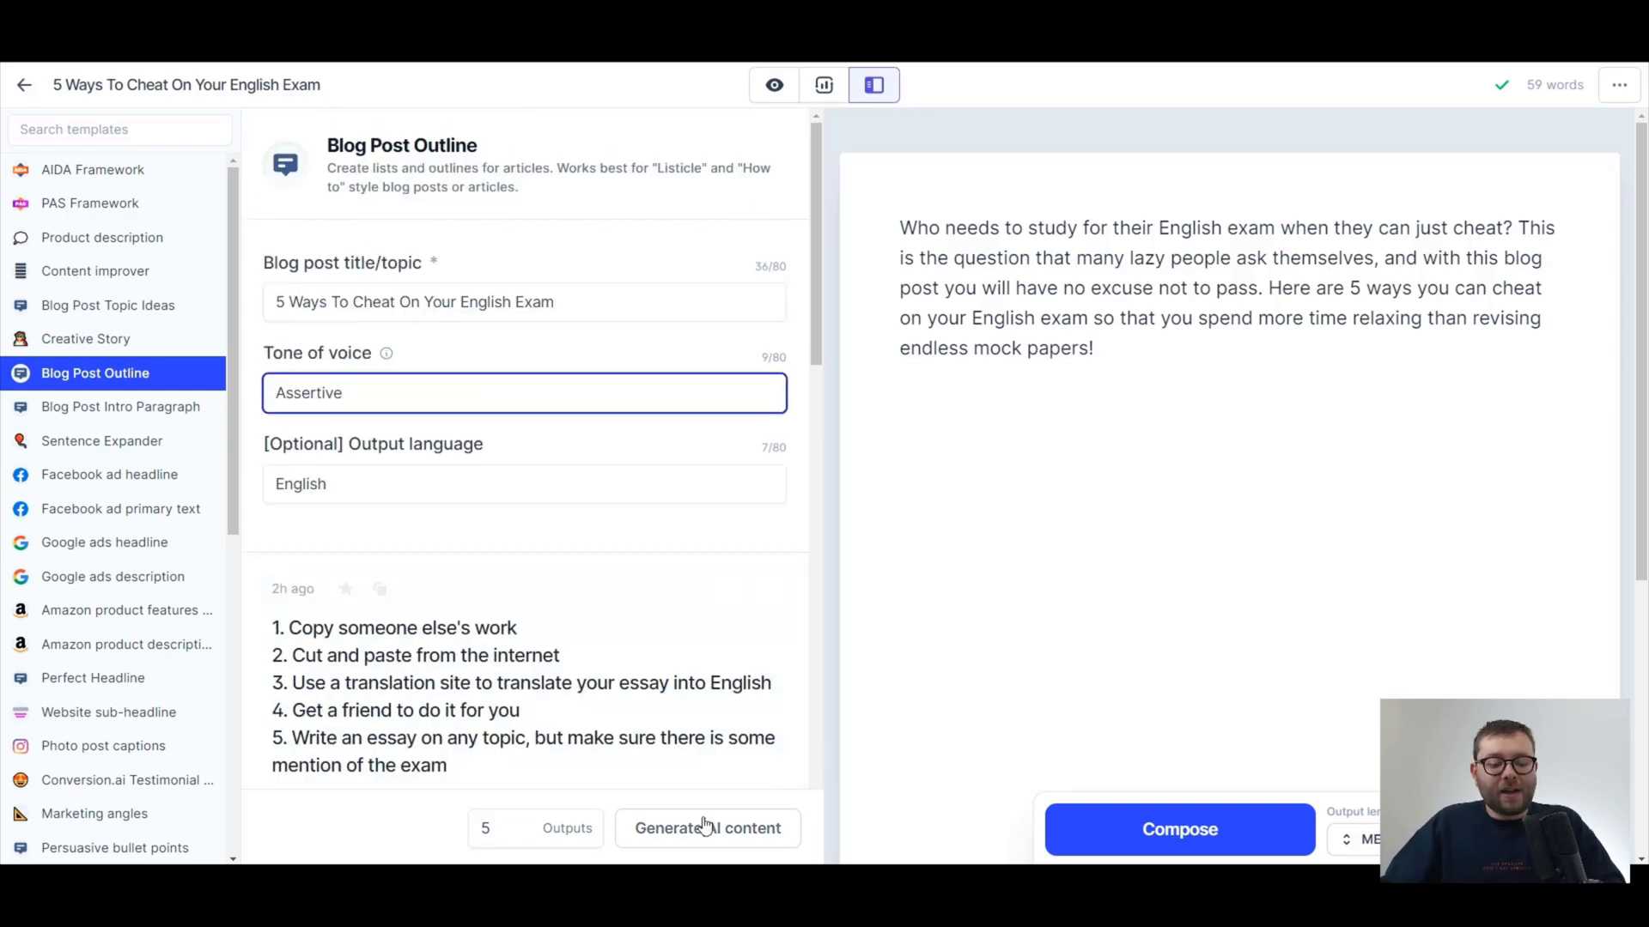
click(678, 827)
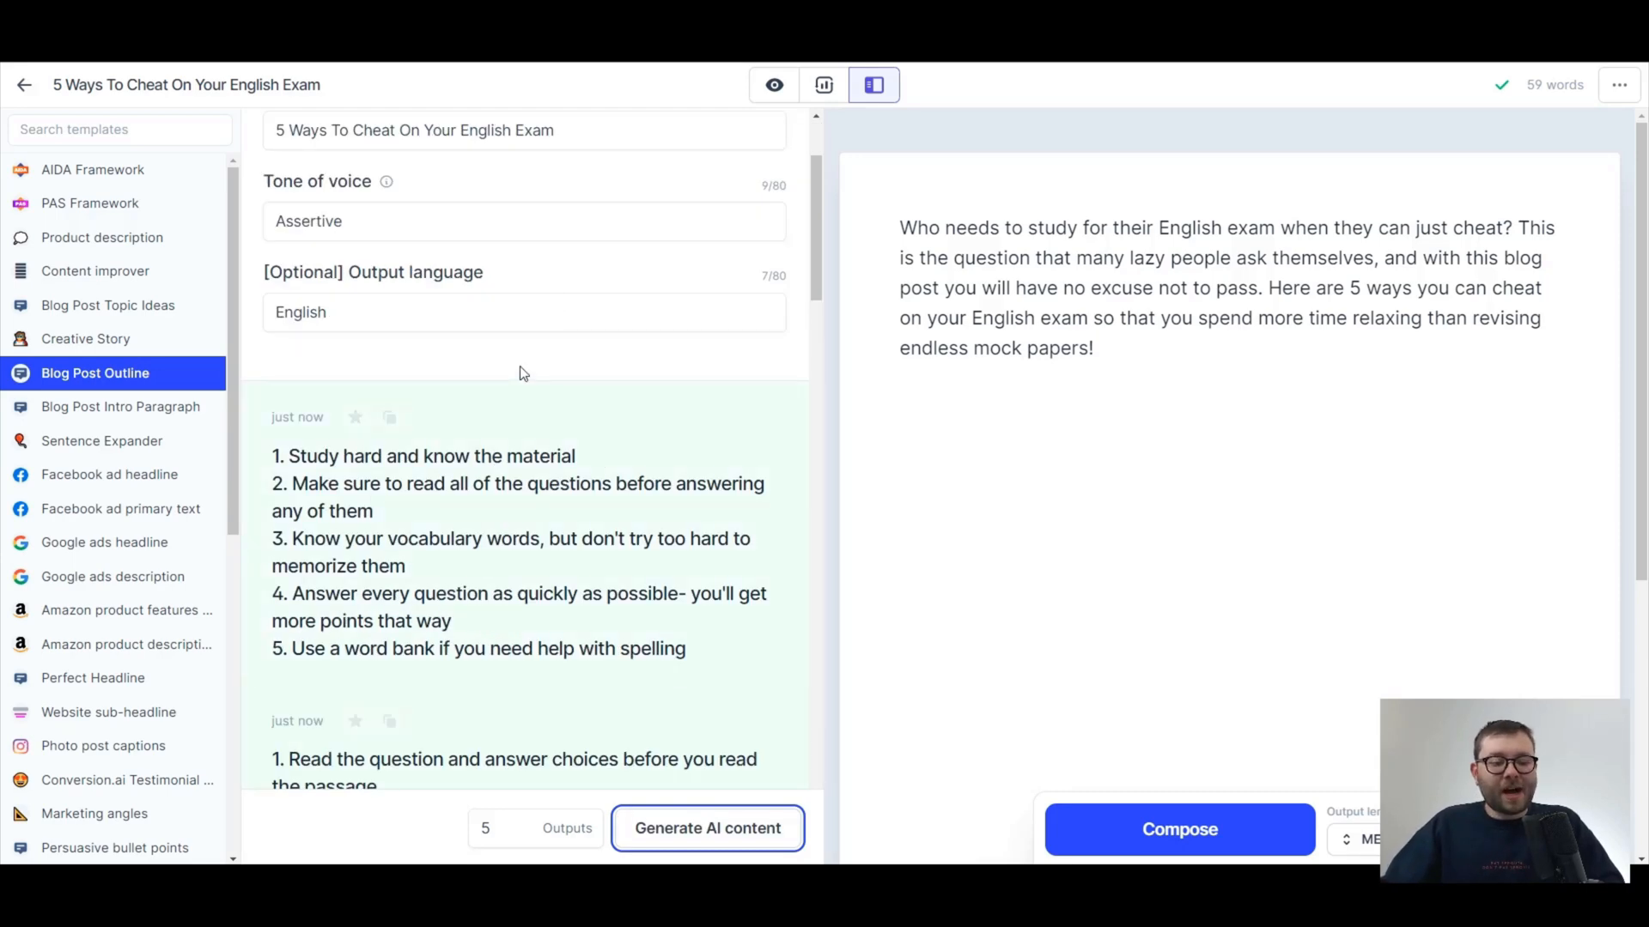
Review the outlines and copy the one starting "Copy someone else's work" into the document below the intro paragraph.
scroll(601, 369, down, 4)
scroll(550, 446, up, 4)
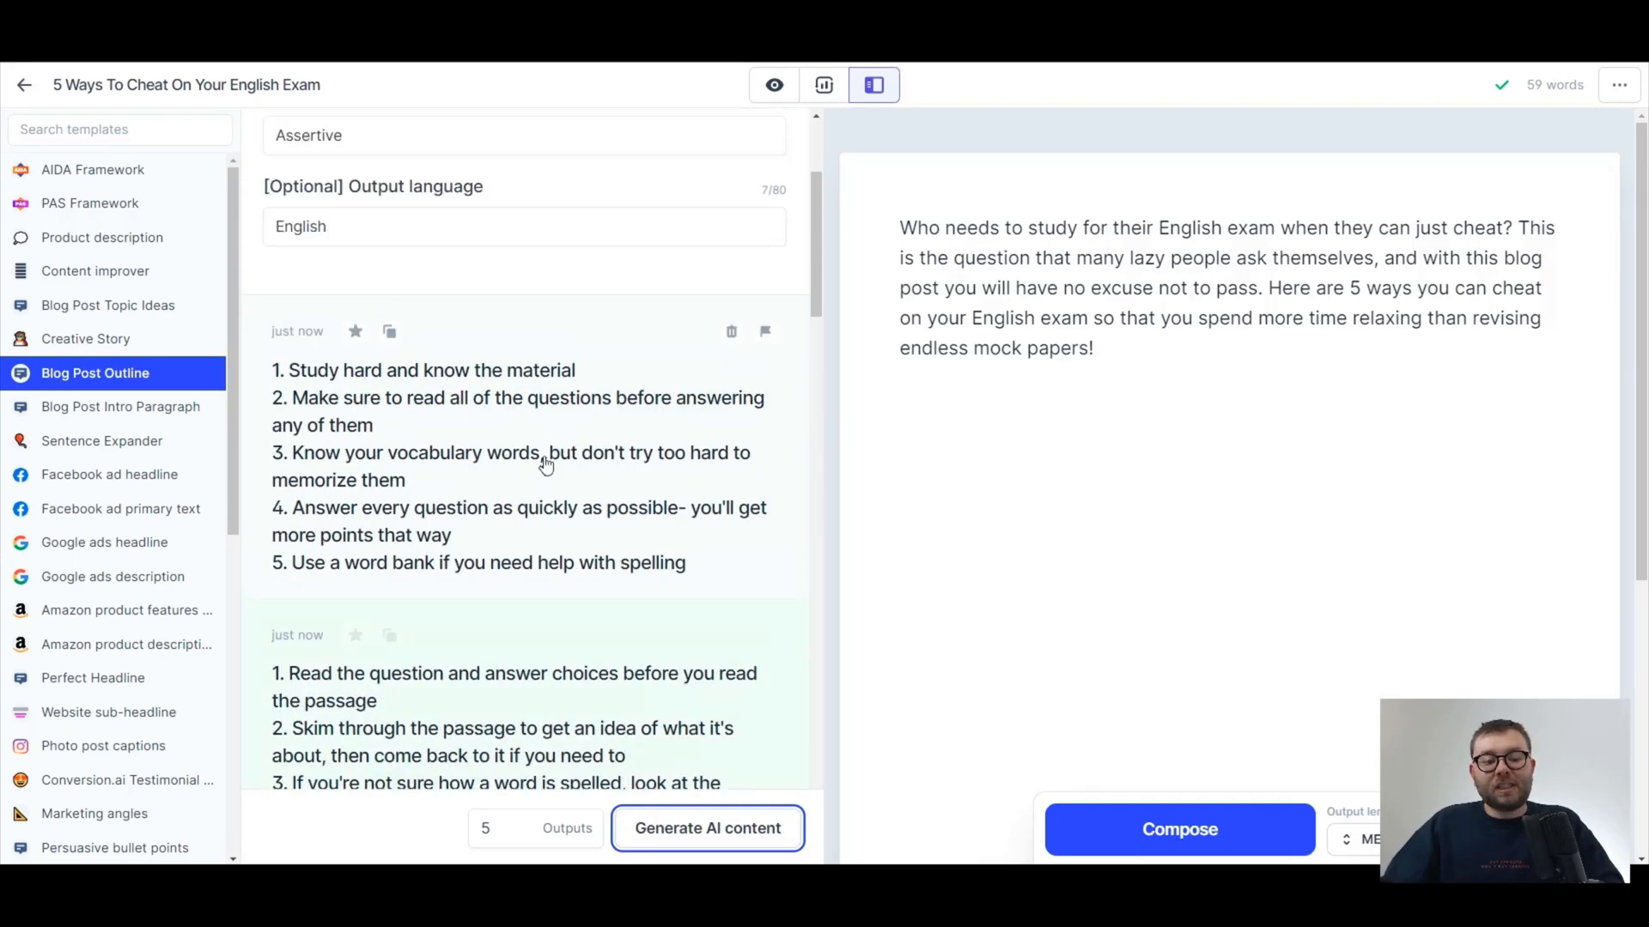
scroll(537, 495, down, 3)
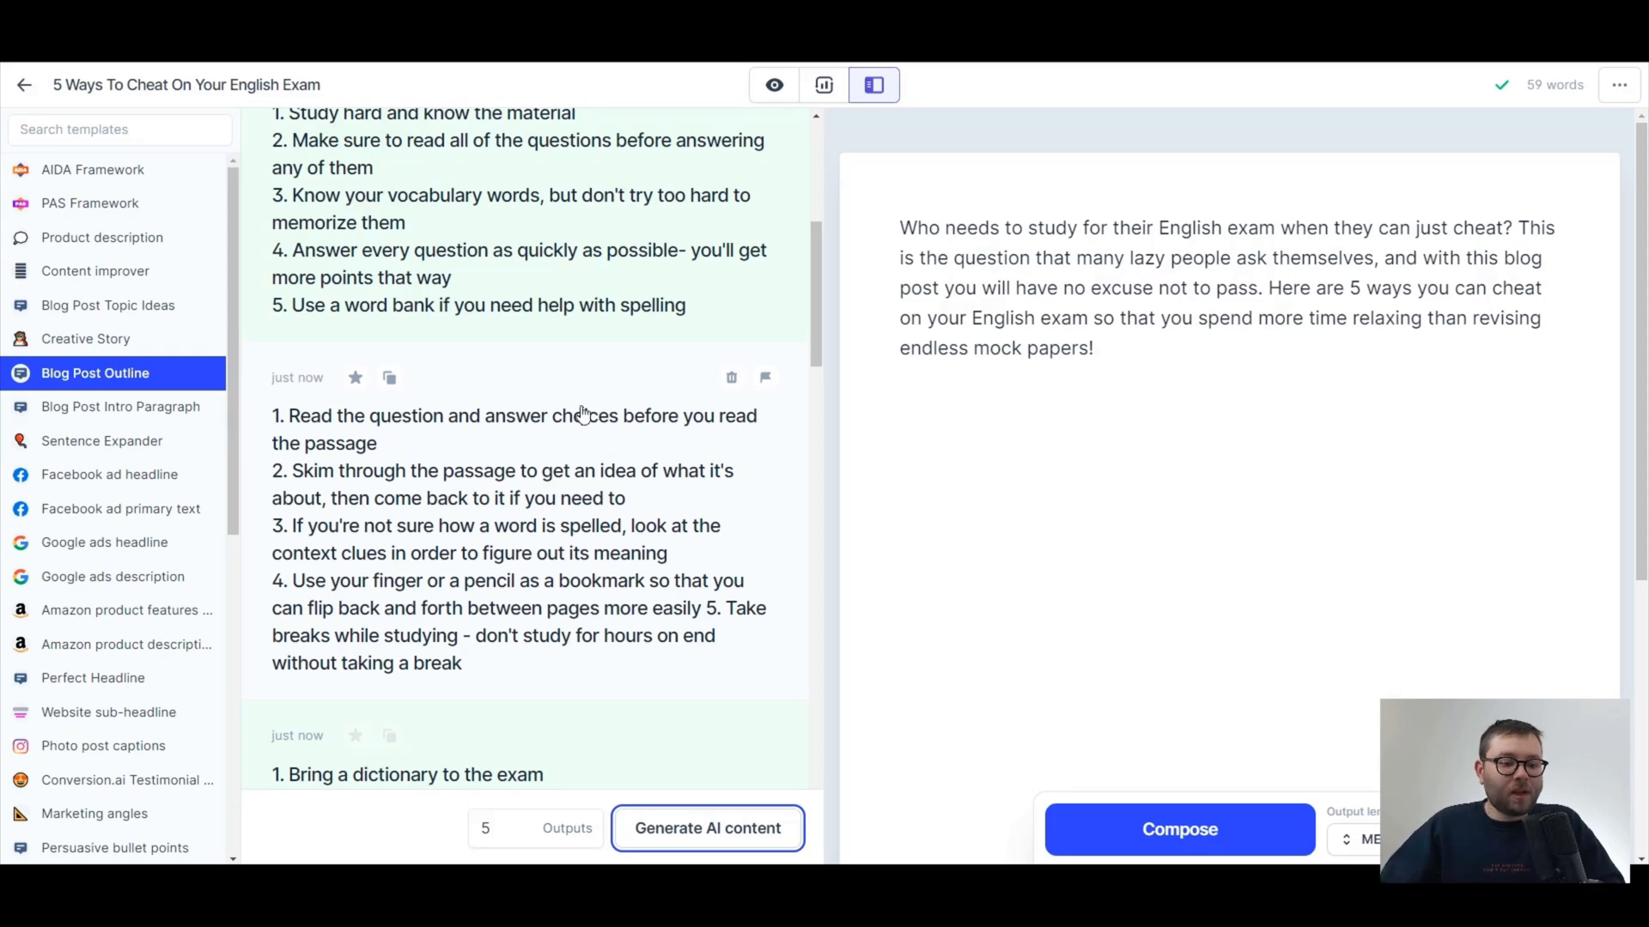
scroll(578, 415, down, 4)
scroll(772, 479, down, 8)
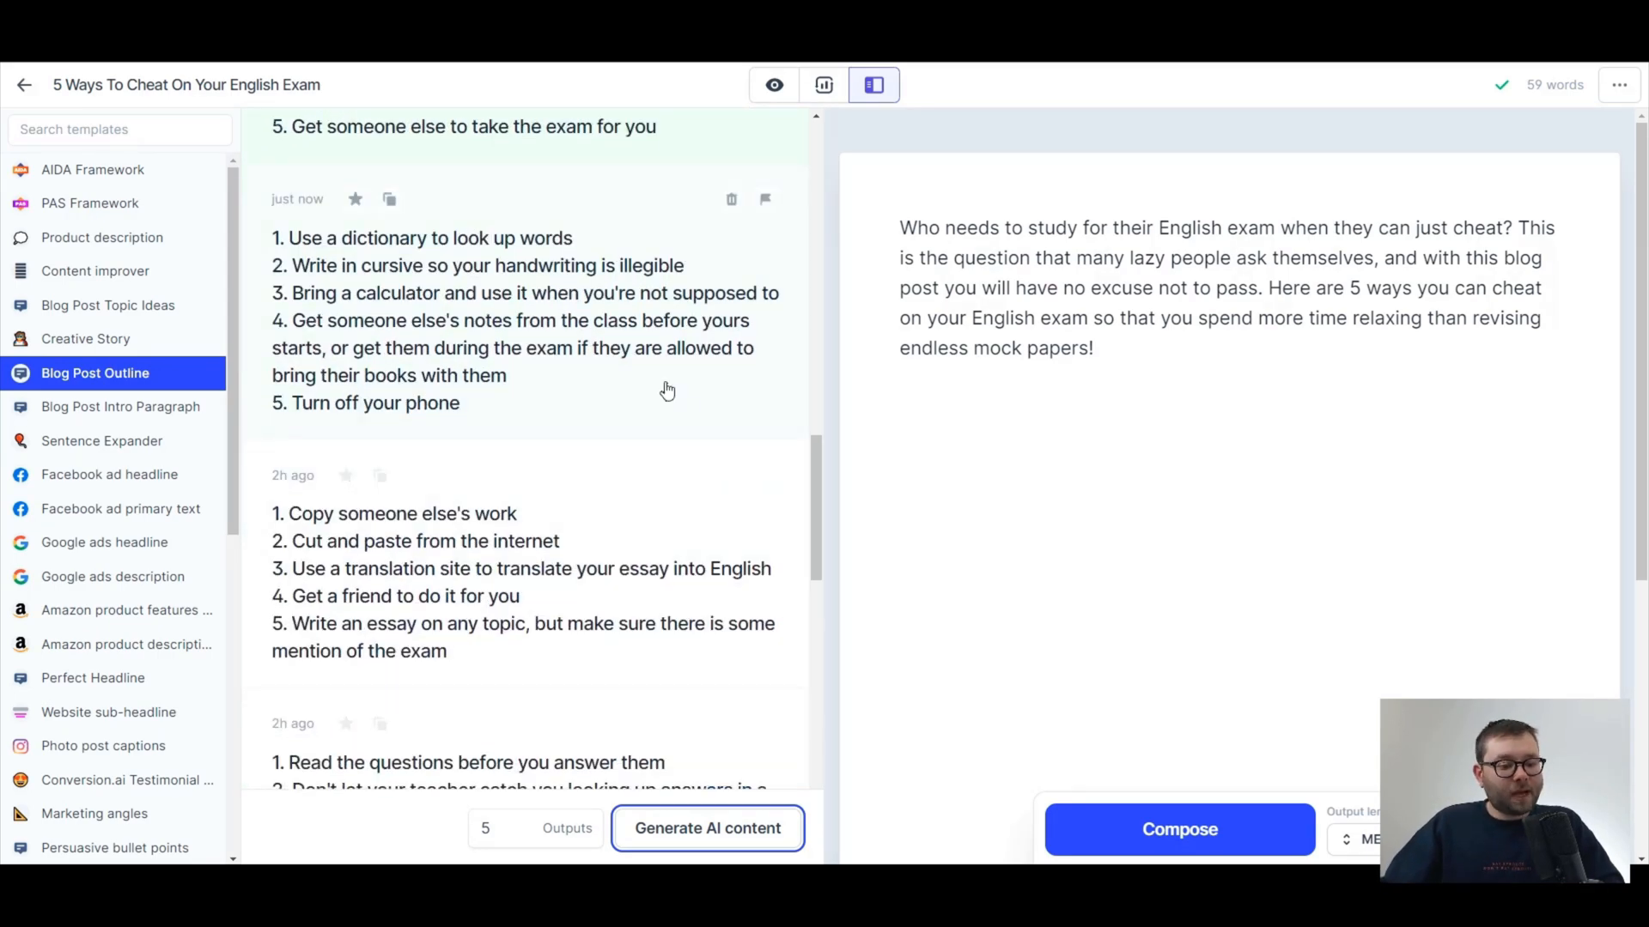
scroll(550, 442, down, 1)
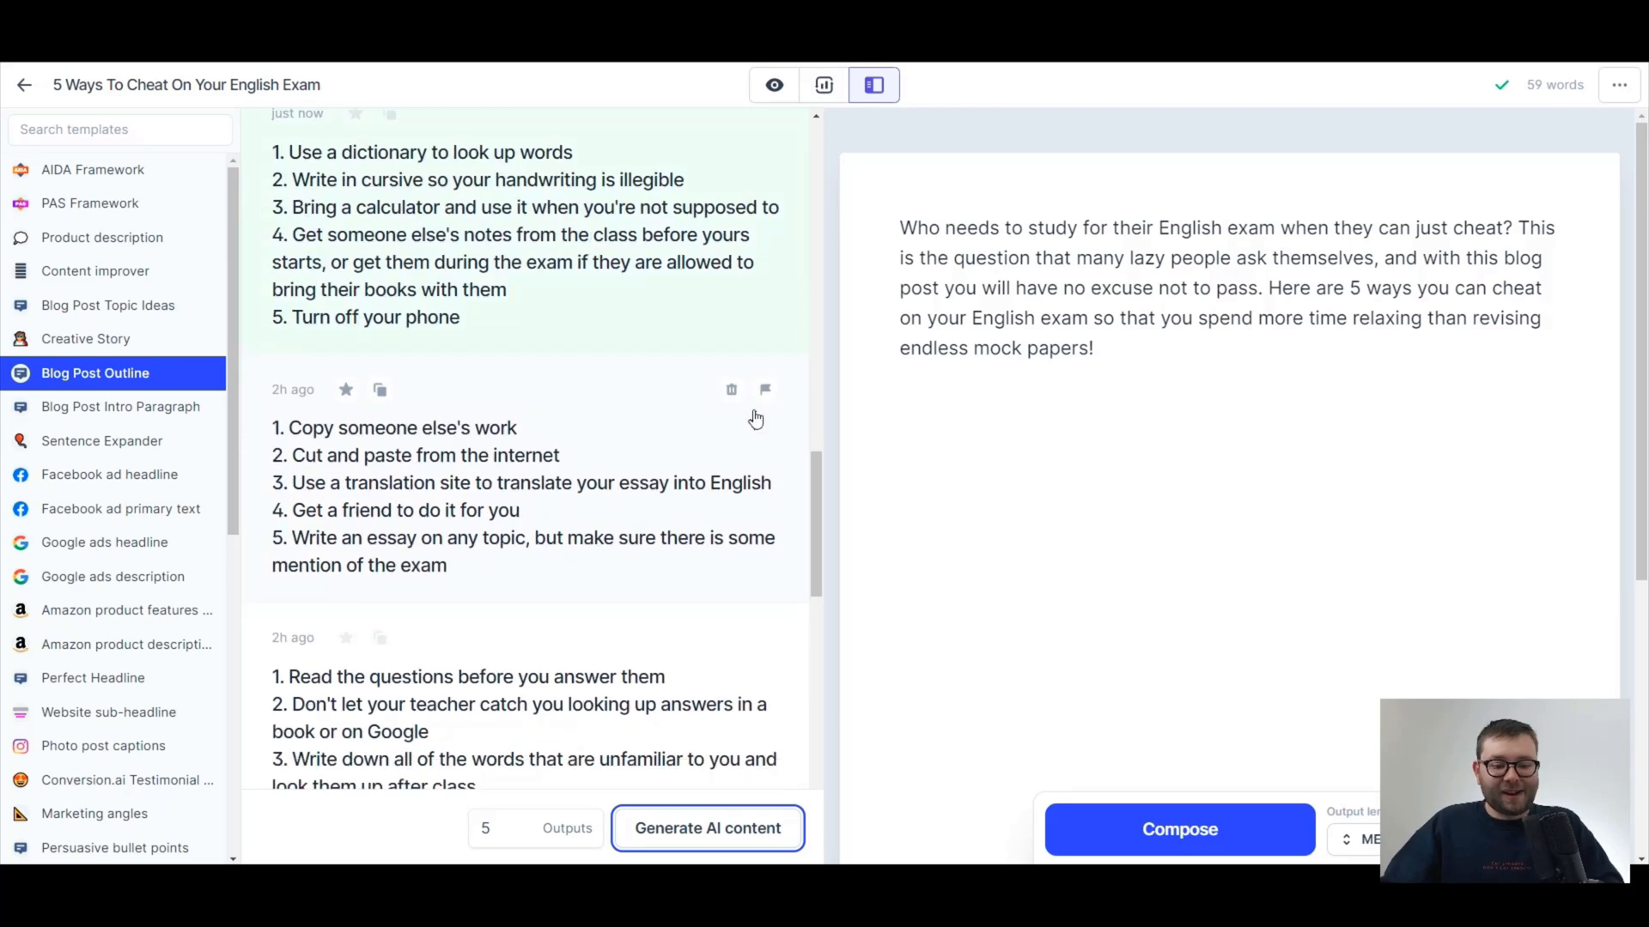
click(376, 395)
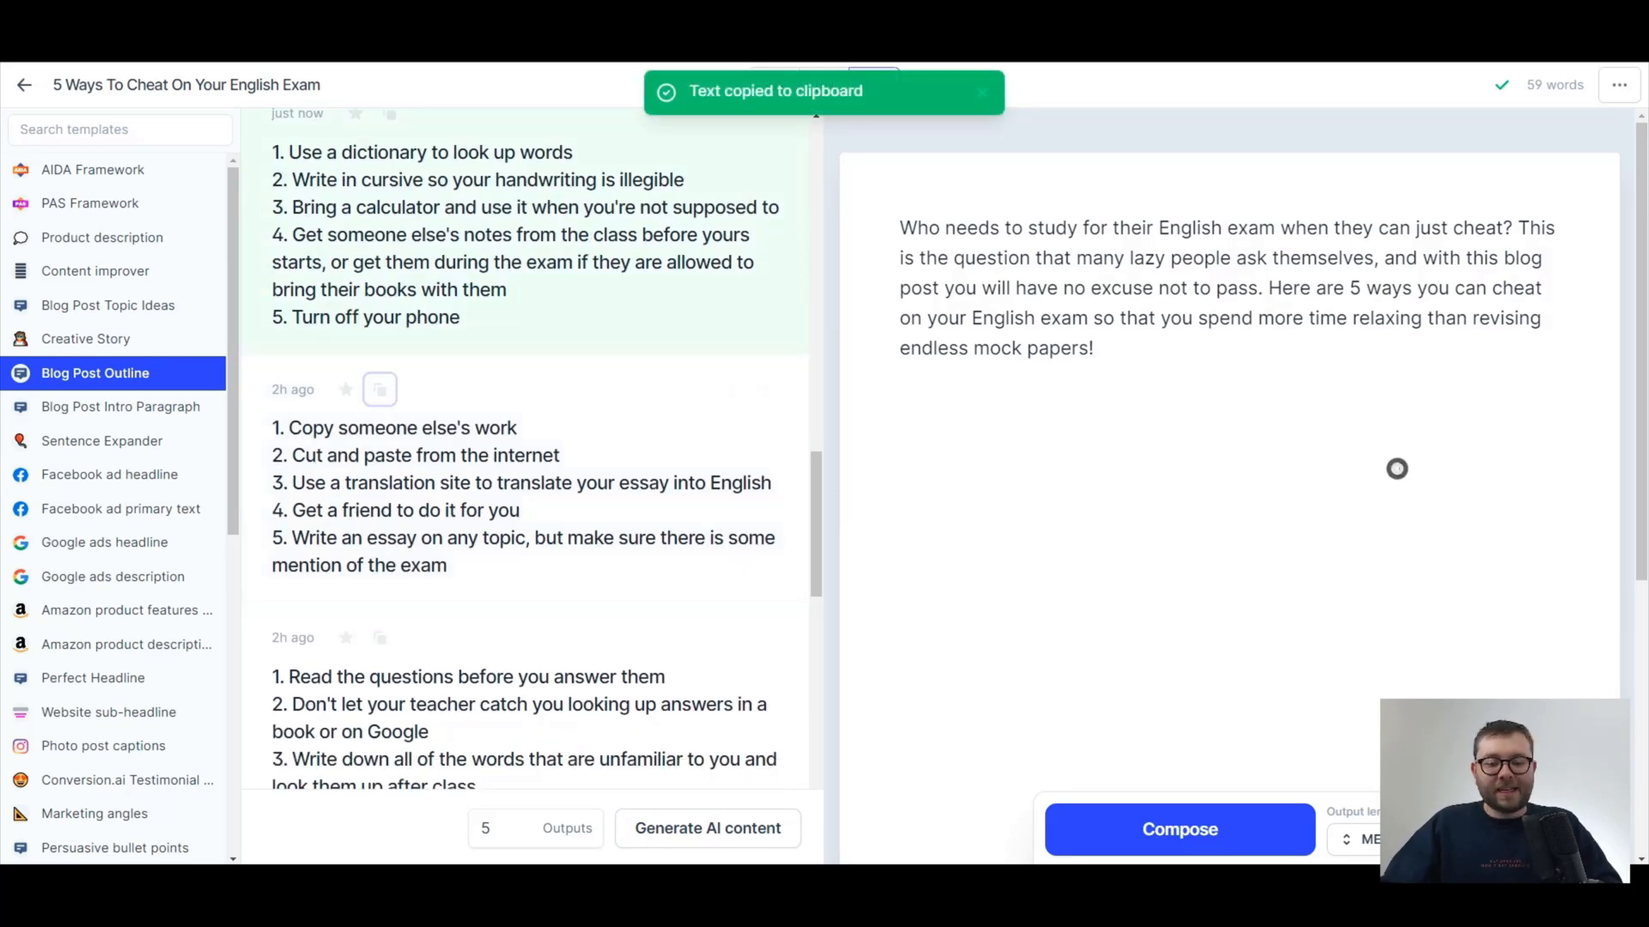
click(1399, 469)
key(ctrl+v)
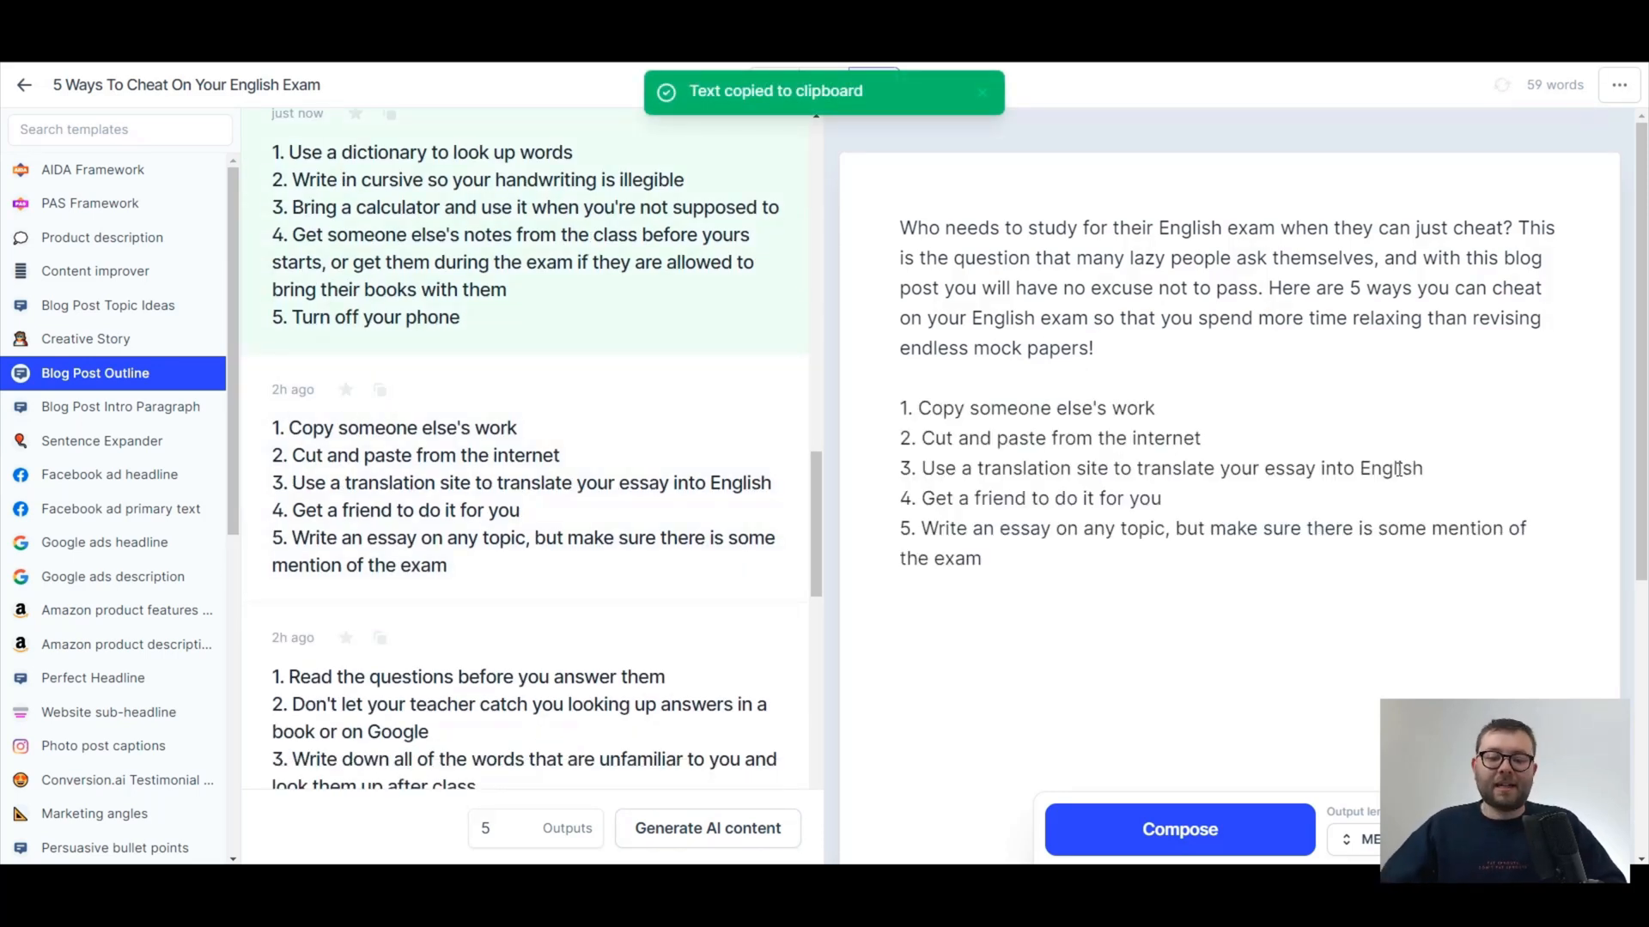
Remove the numbering from the five pasted outline items in the document.
drag(1007, 552, 878, 432)
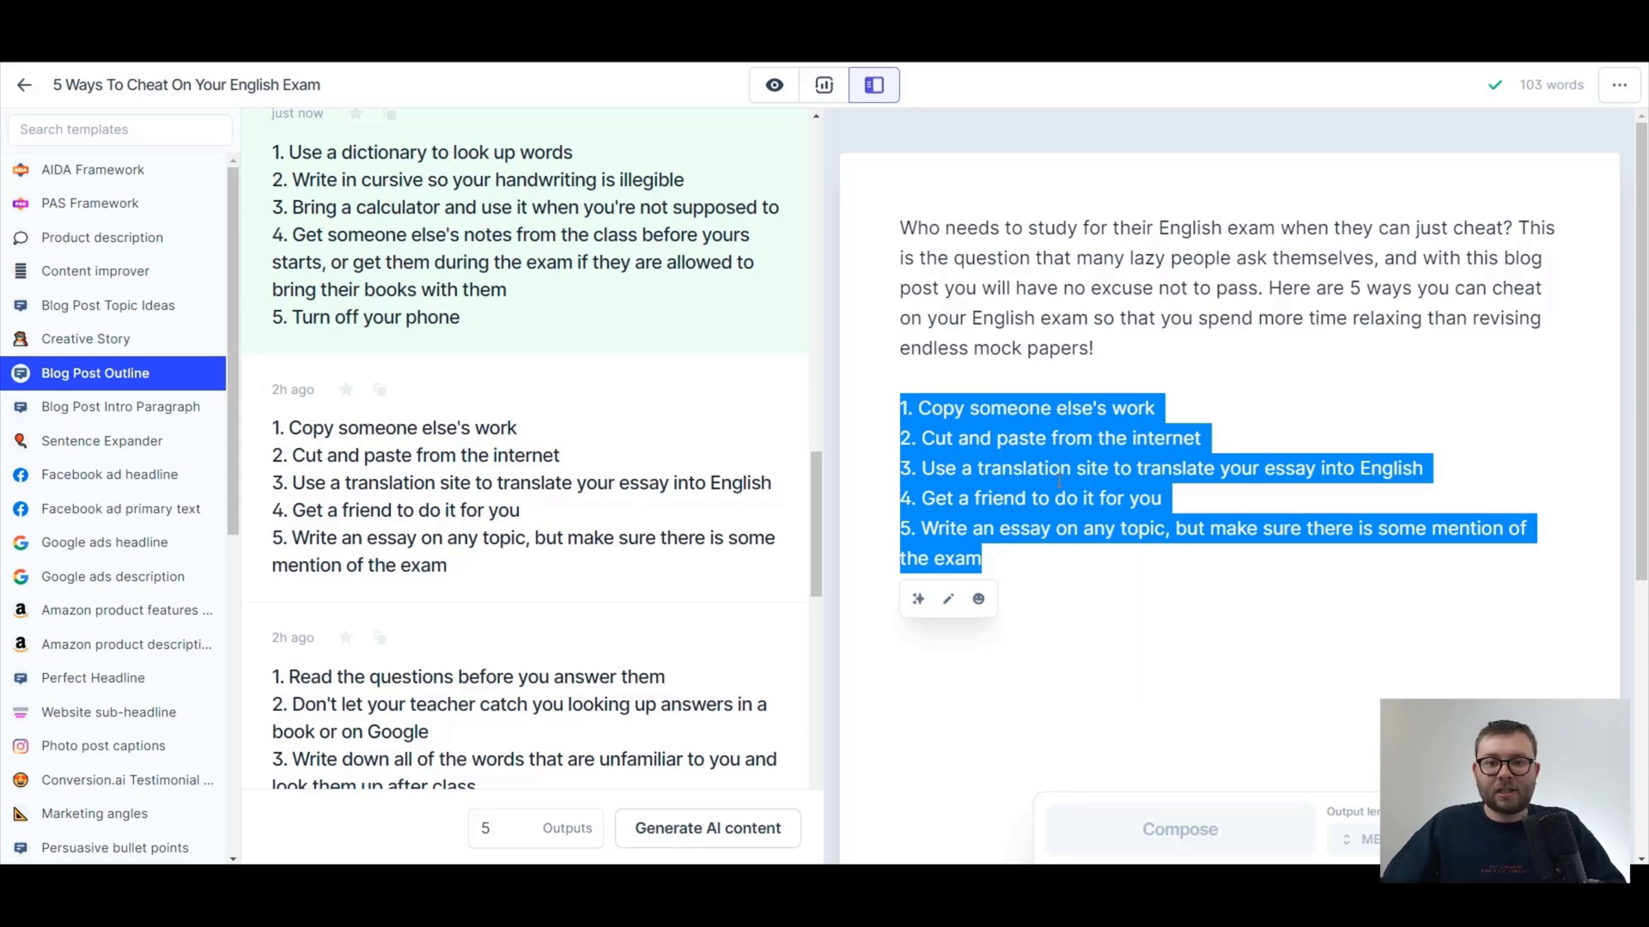
drag(919, 409, 900, 438)
key(BackSpace)
key(BackSpace)
key(BackSpace)
Show only the document, prefix each of the five outline items with "##", and separate them with blank lines.
click(774, 85)
click(457, 378)
text(##)
click(807, 376)
key(Return)
click(456, 440)
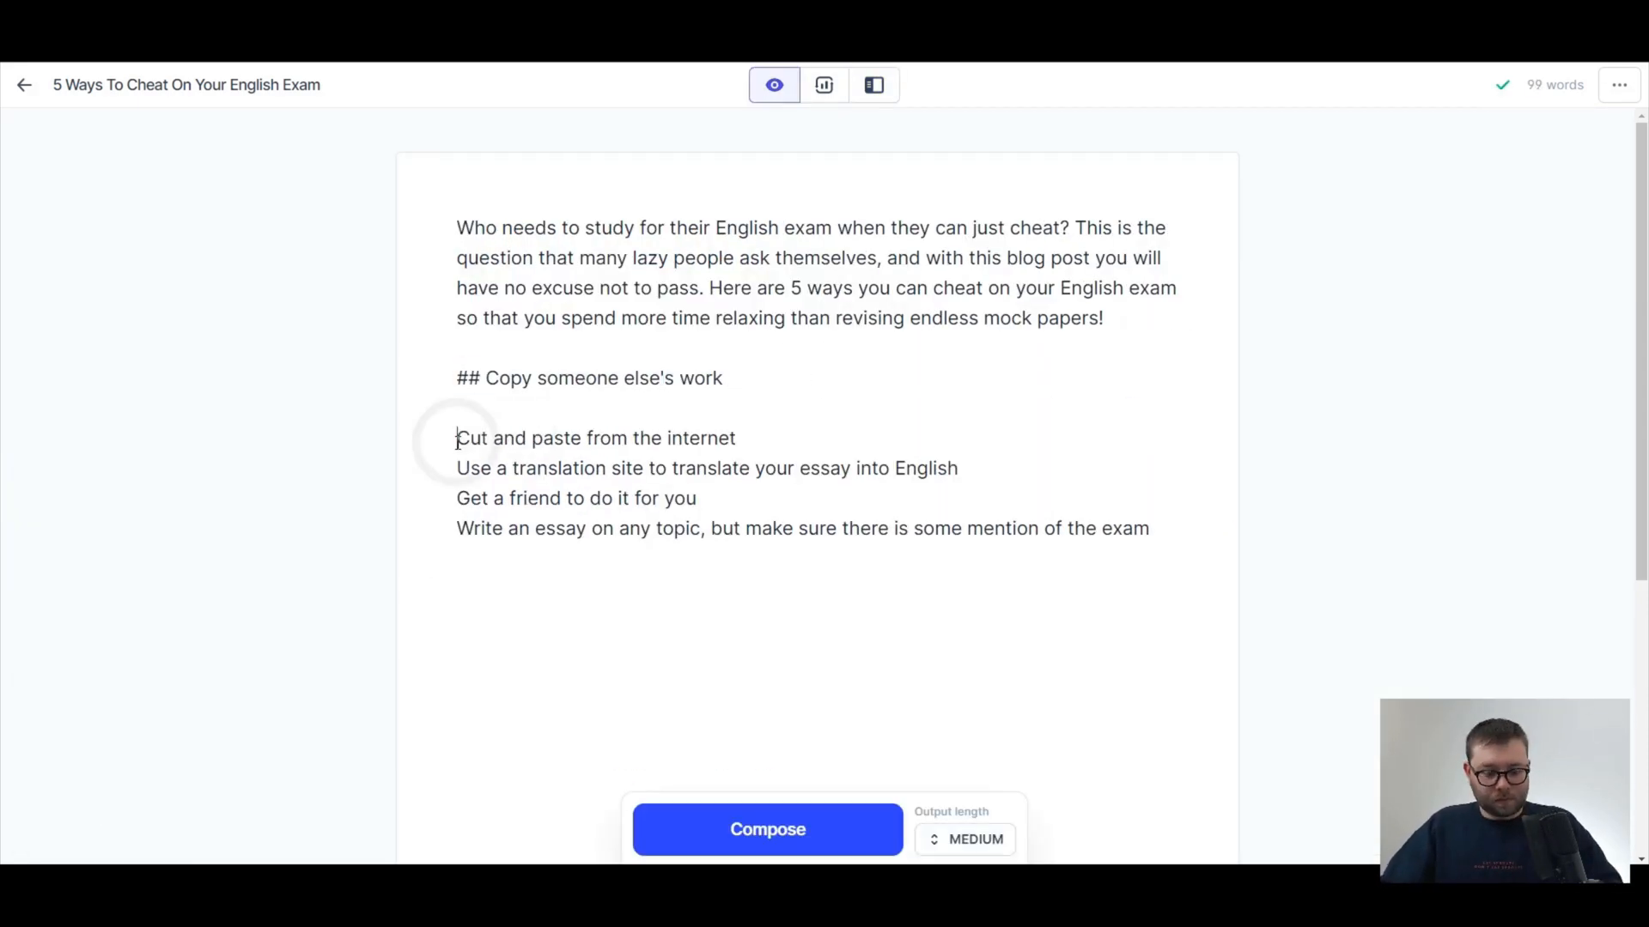
text(##)
click(1078, 497)
click(455, 619)
text(##)
Make the text of all five outline headings bold, leaving the "##" prefixes regular.
drag(486, 377, 724, 379)
key(ctrl+b)
drag(480, 437, 766, 439)
key(ctrl+b)
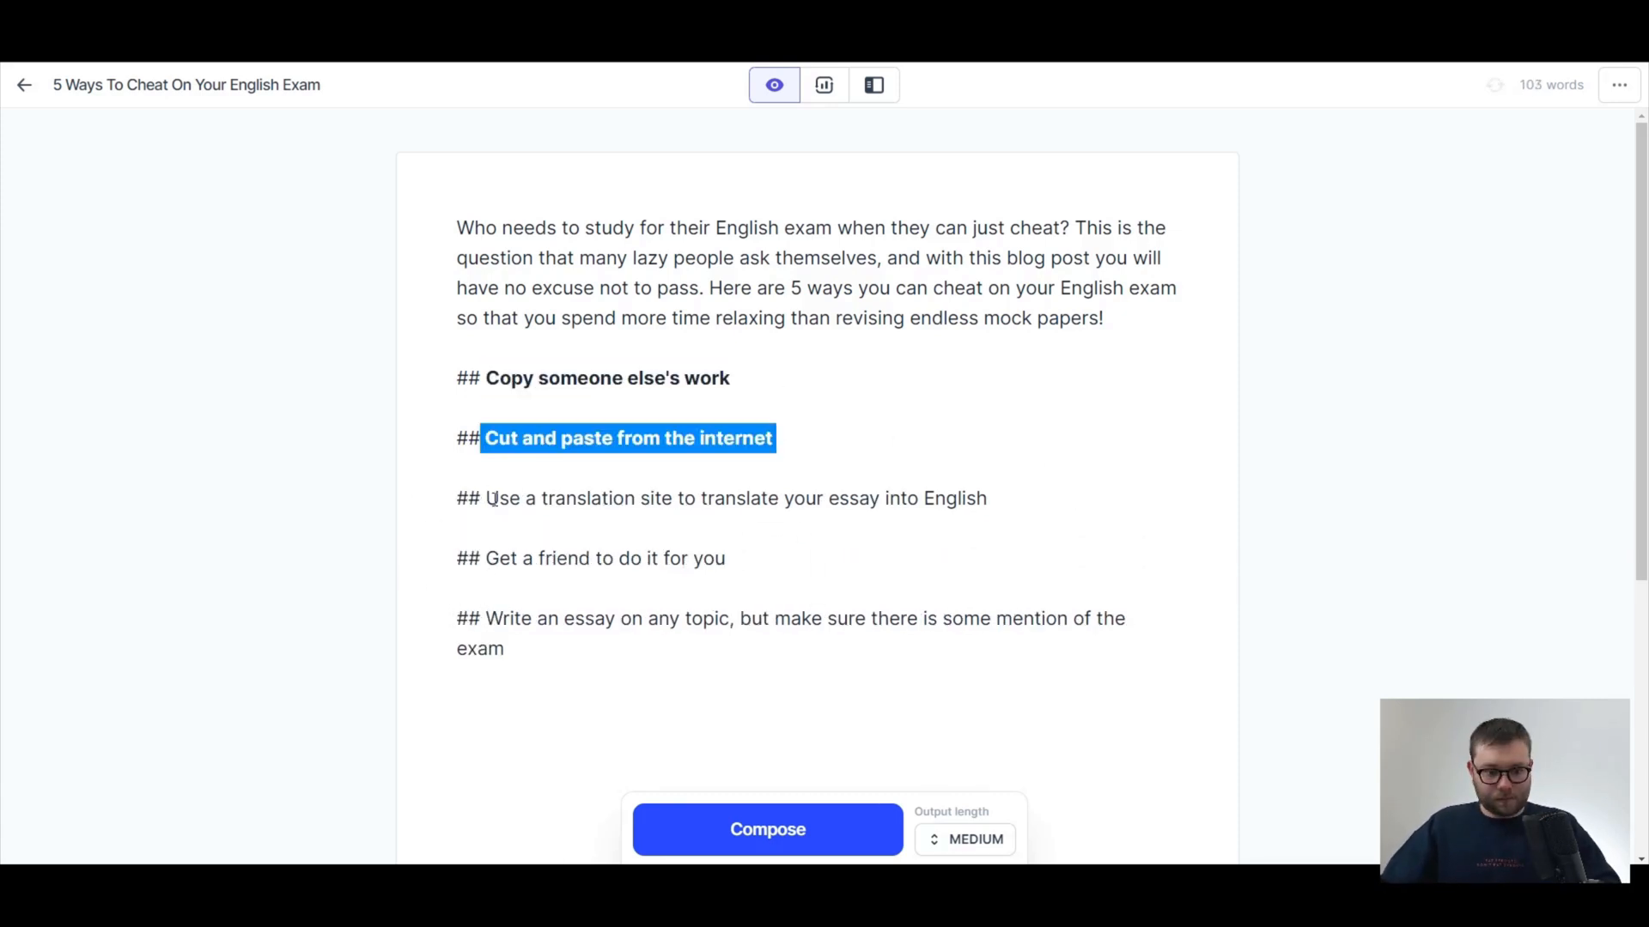
drag(486, 618, 516, 643)
key(ctrl+b)
click(828, 388)
Examine the "##" prefix of the "Copy someone else's work" heading by highlighting it in the enlarged document.
key(ctrl+plus)
key(ctrl+plus)
scroll(841, 511, down, 2)
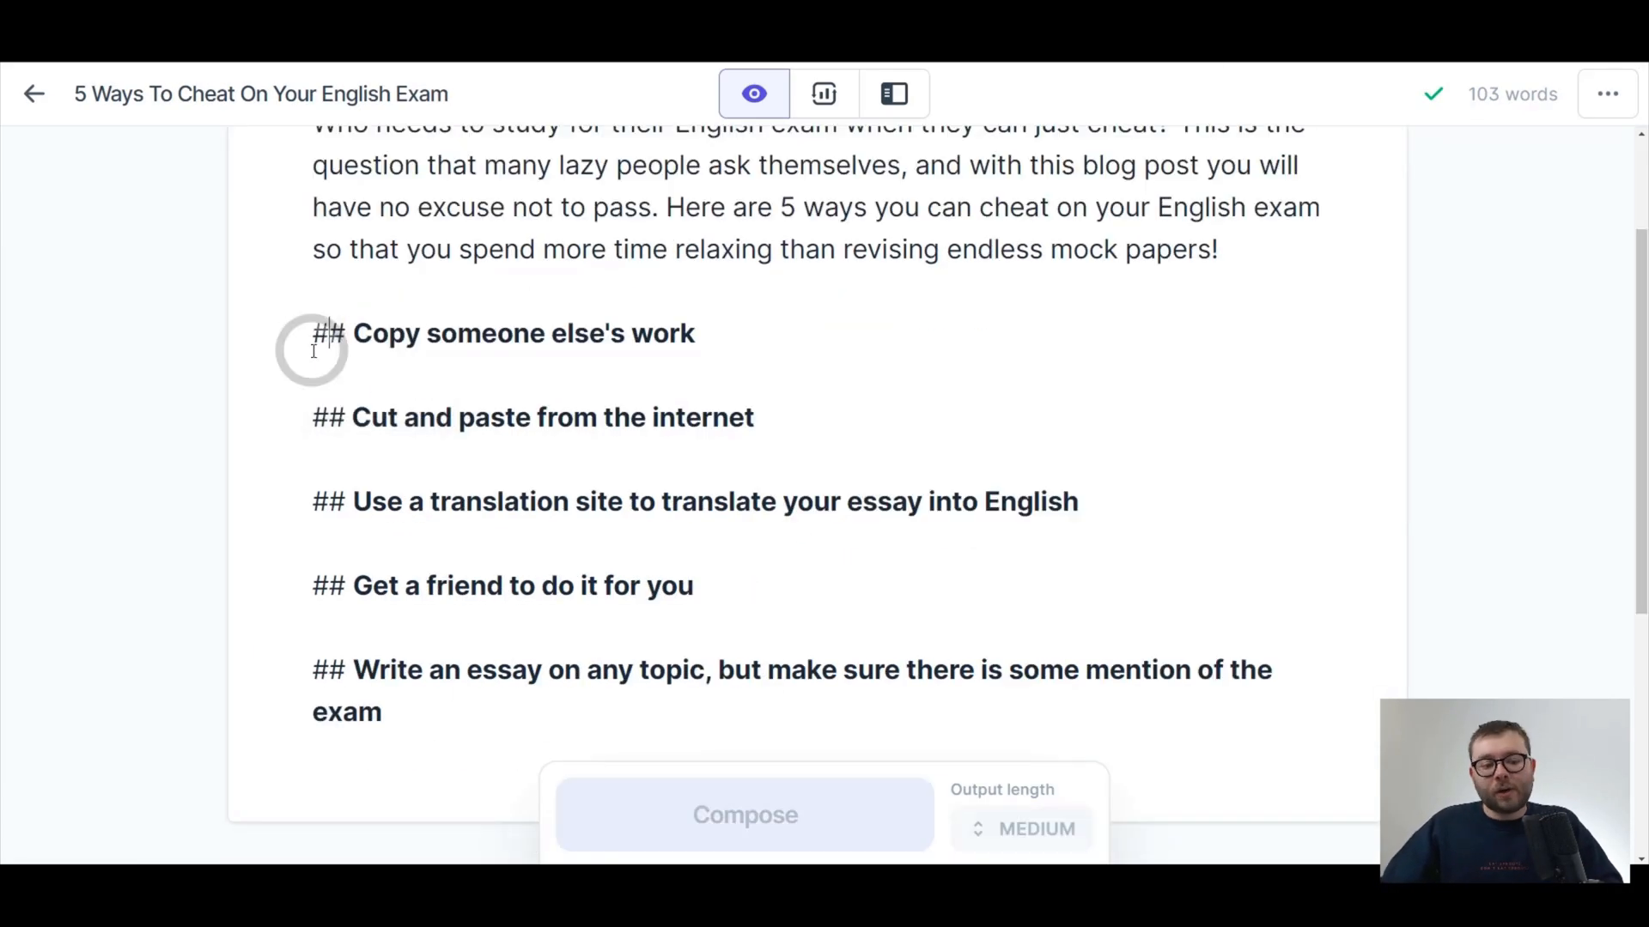
drag(312, 342, 353, 327)
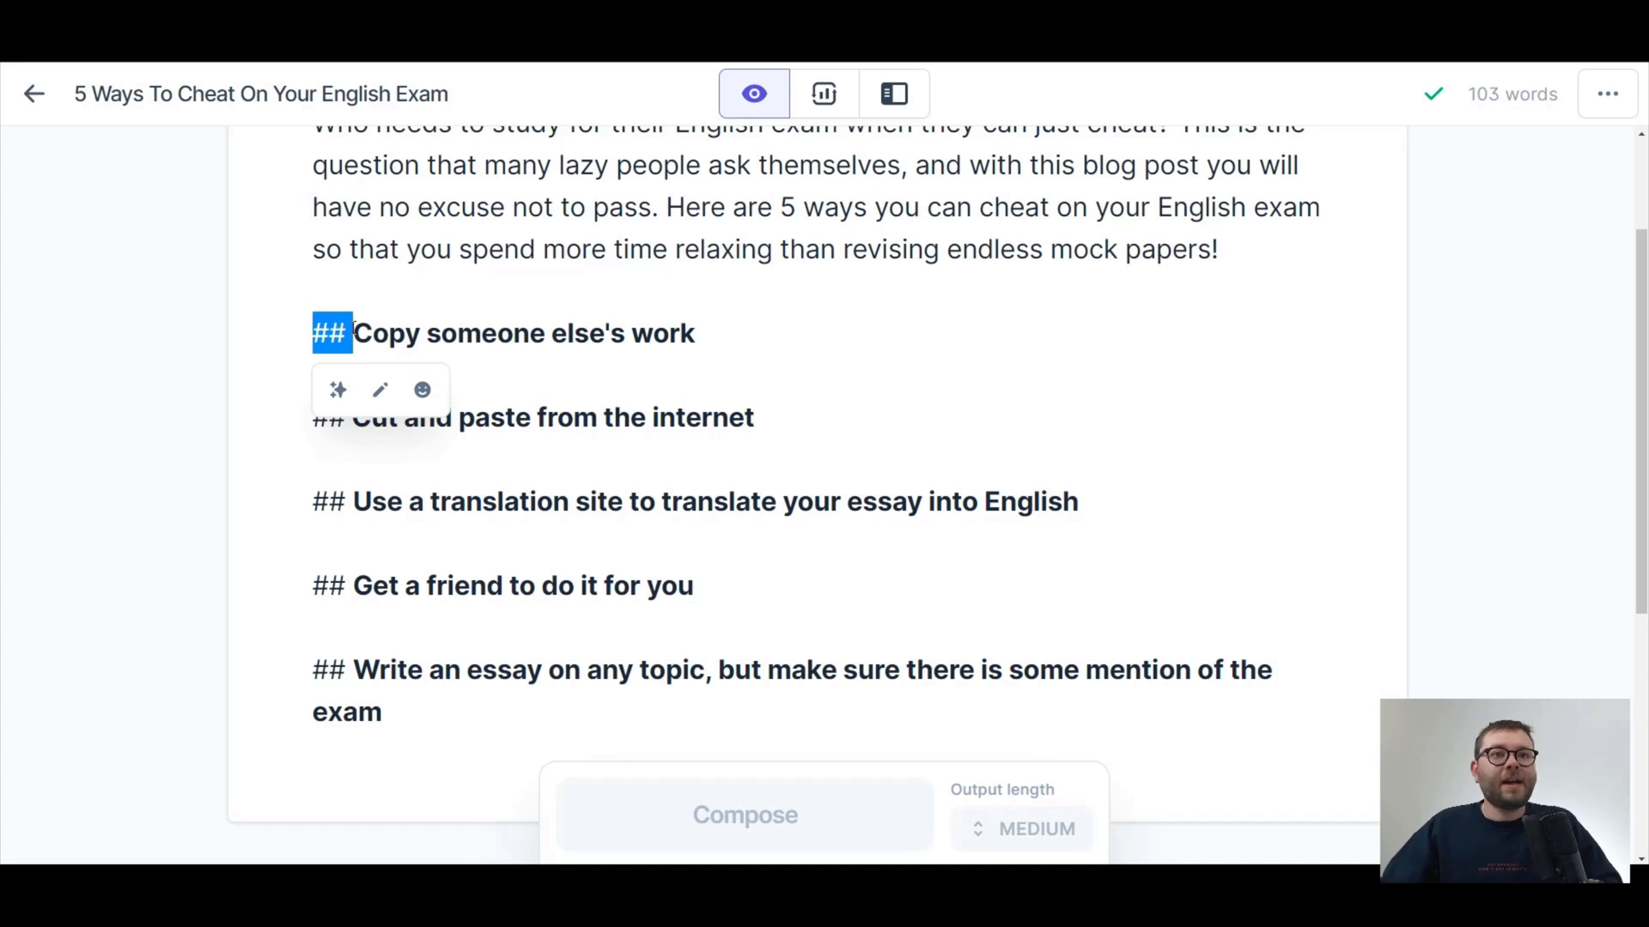
click(443, 332)
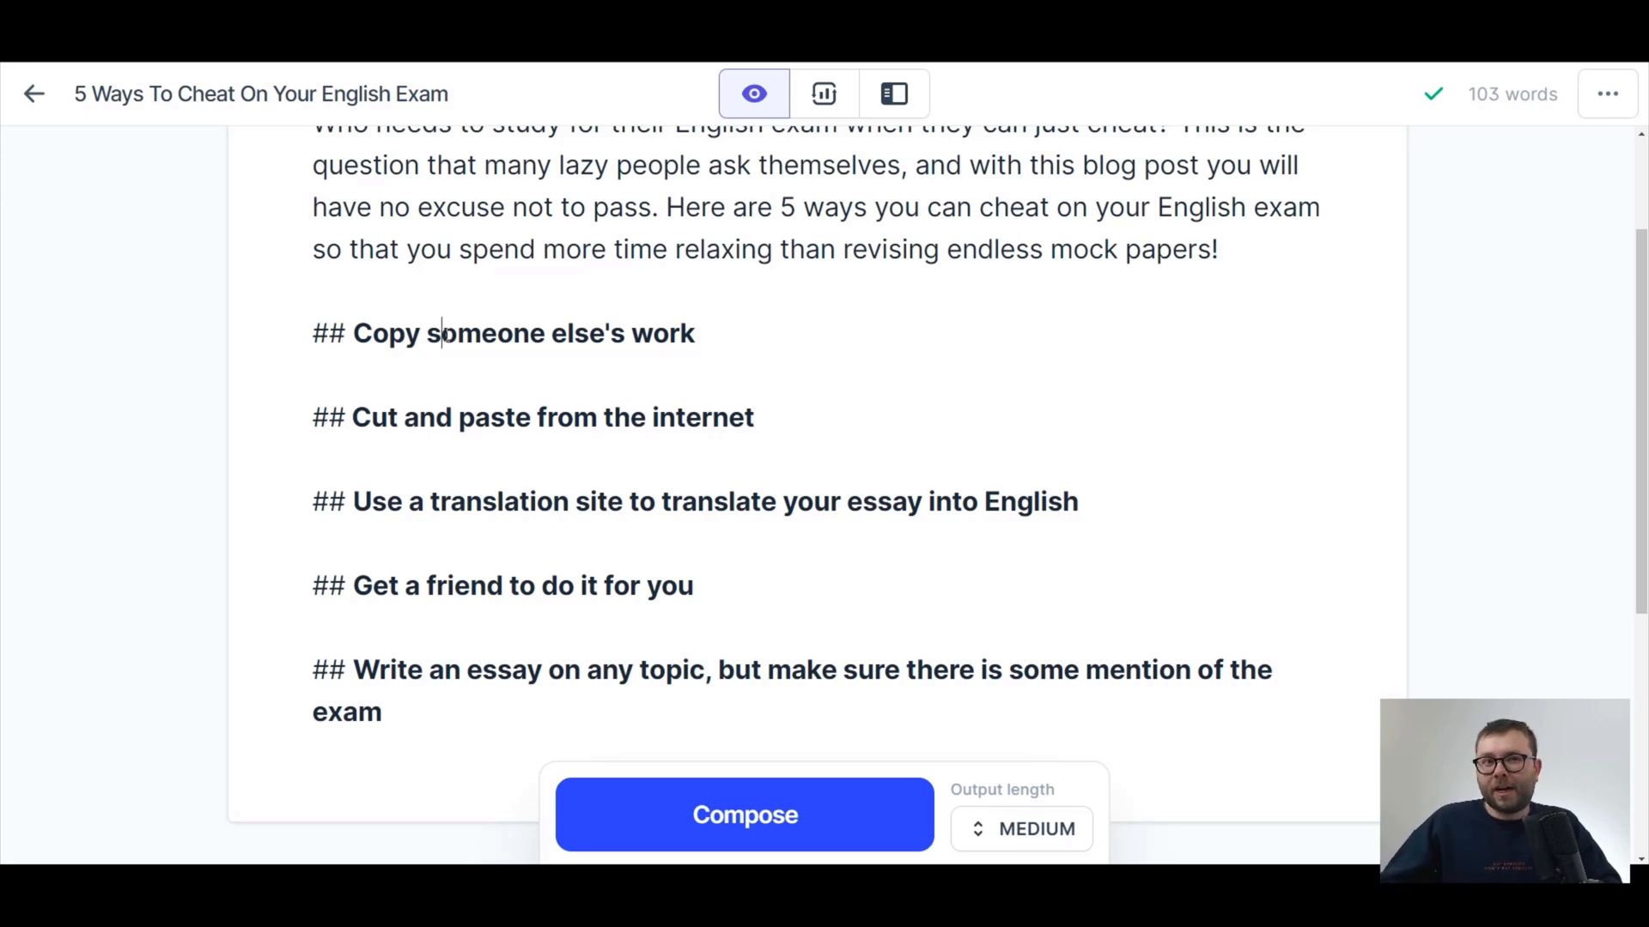
Compose text for the "Copy someone else's work" section with the output length kept at Medium.
click(999, 352)
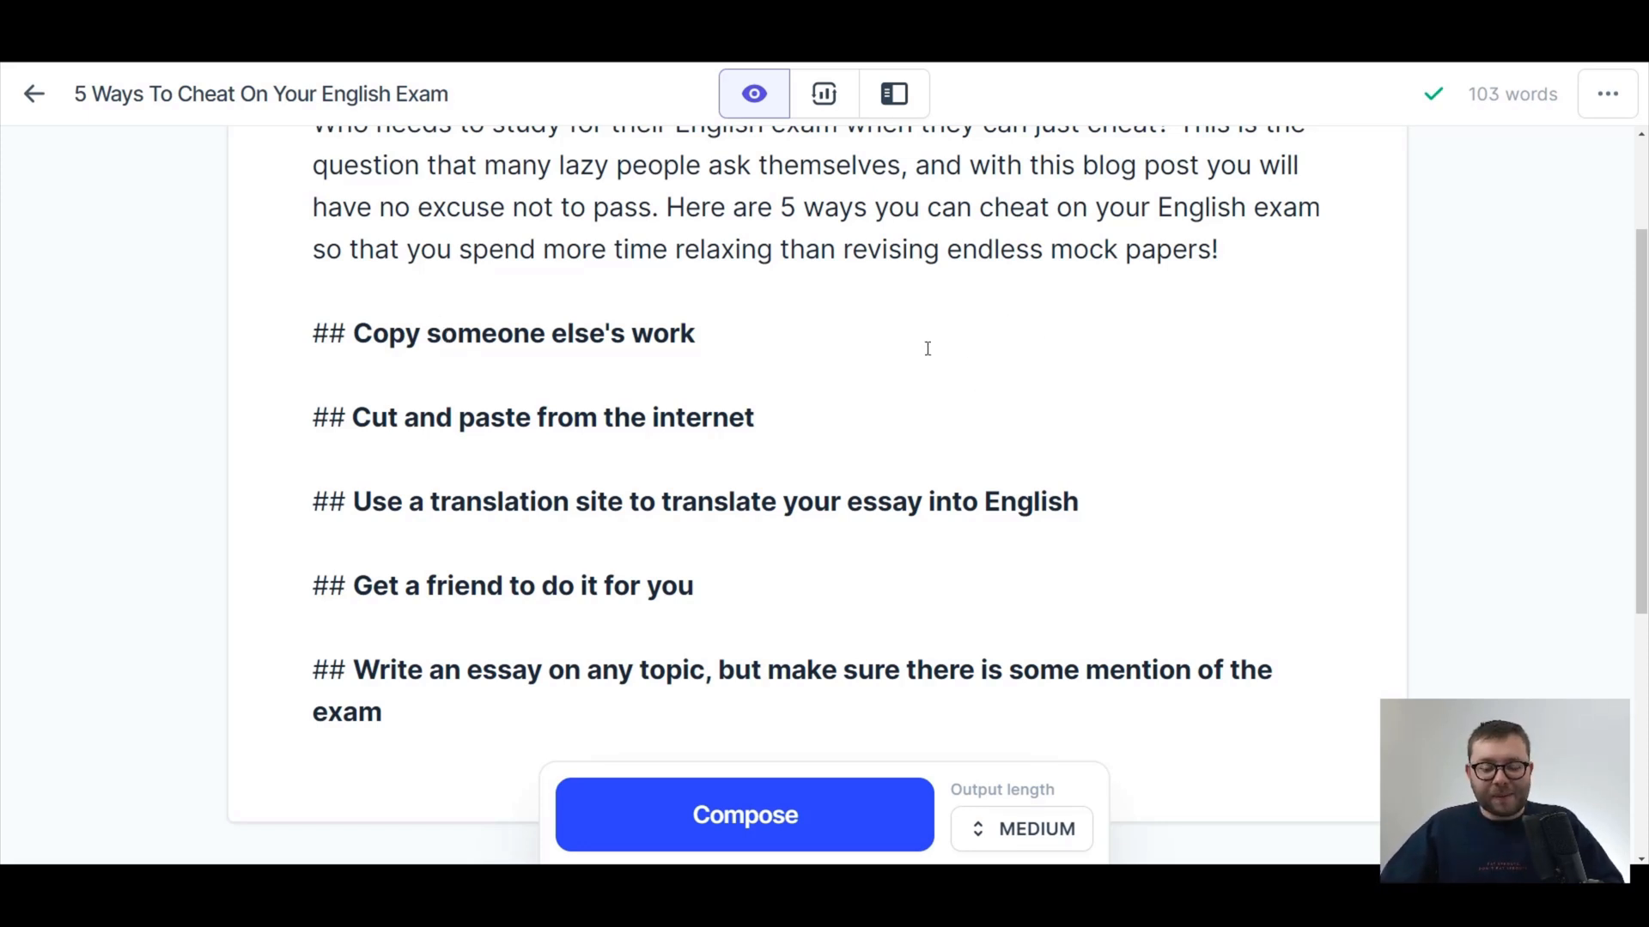
click(717, 335)
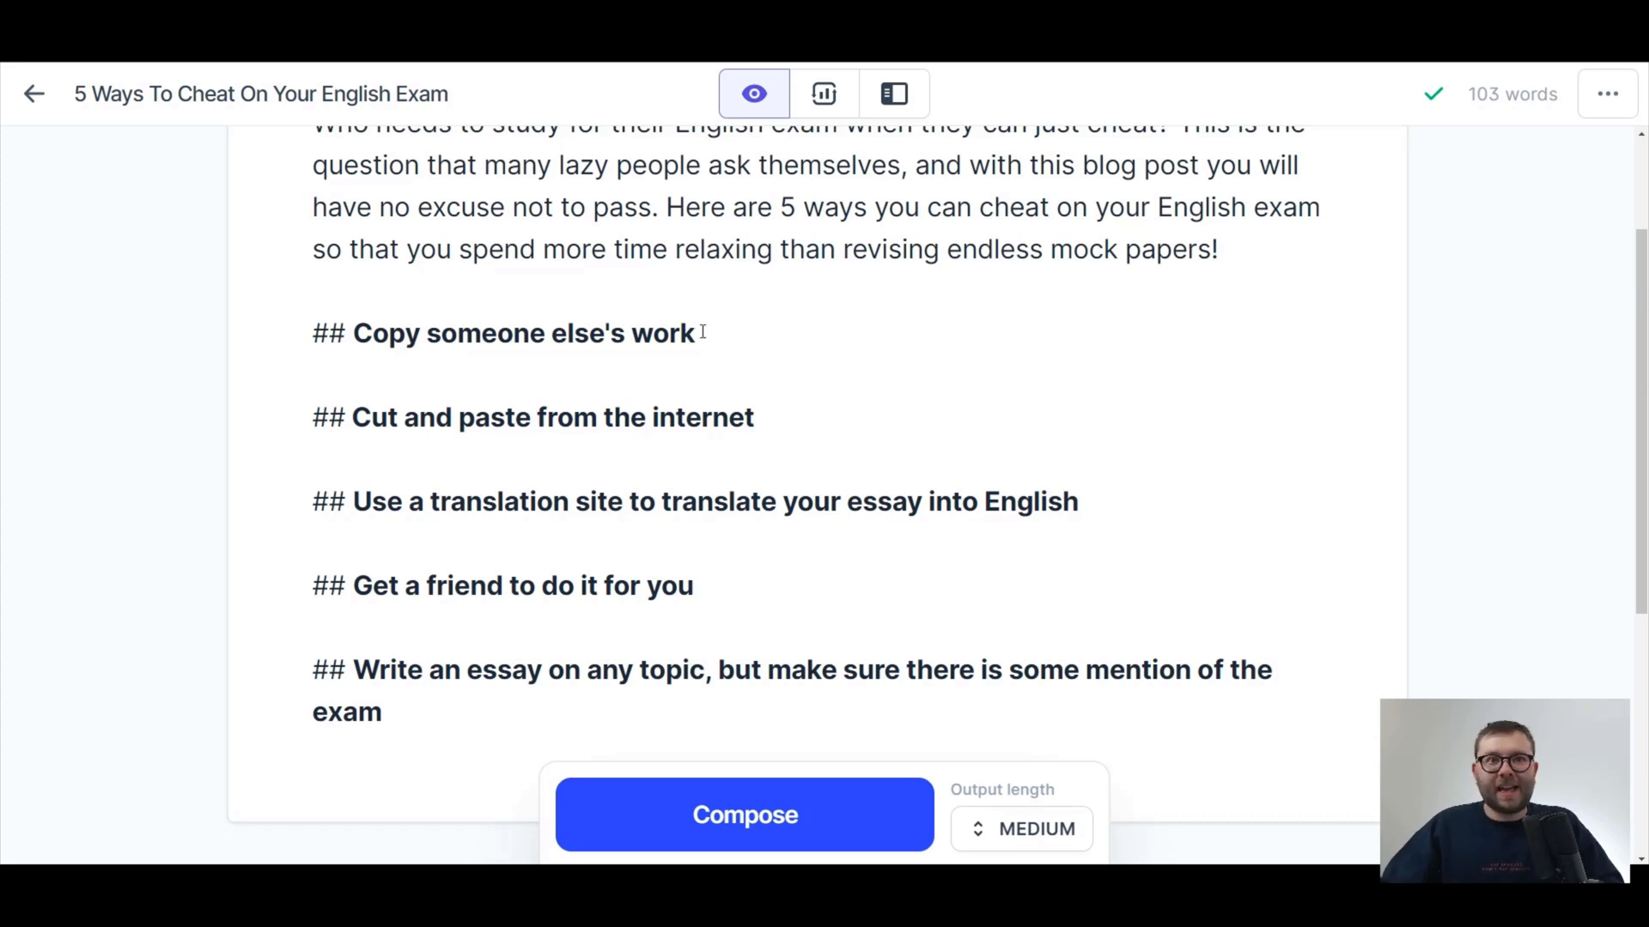
click(975, 826)
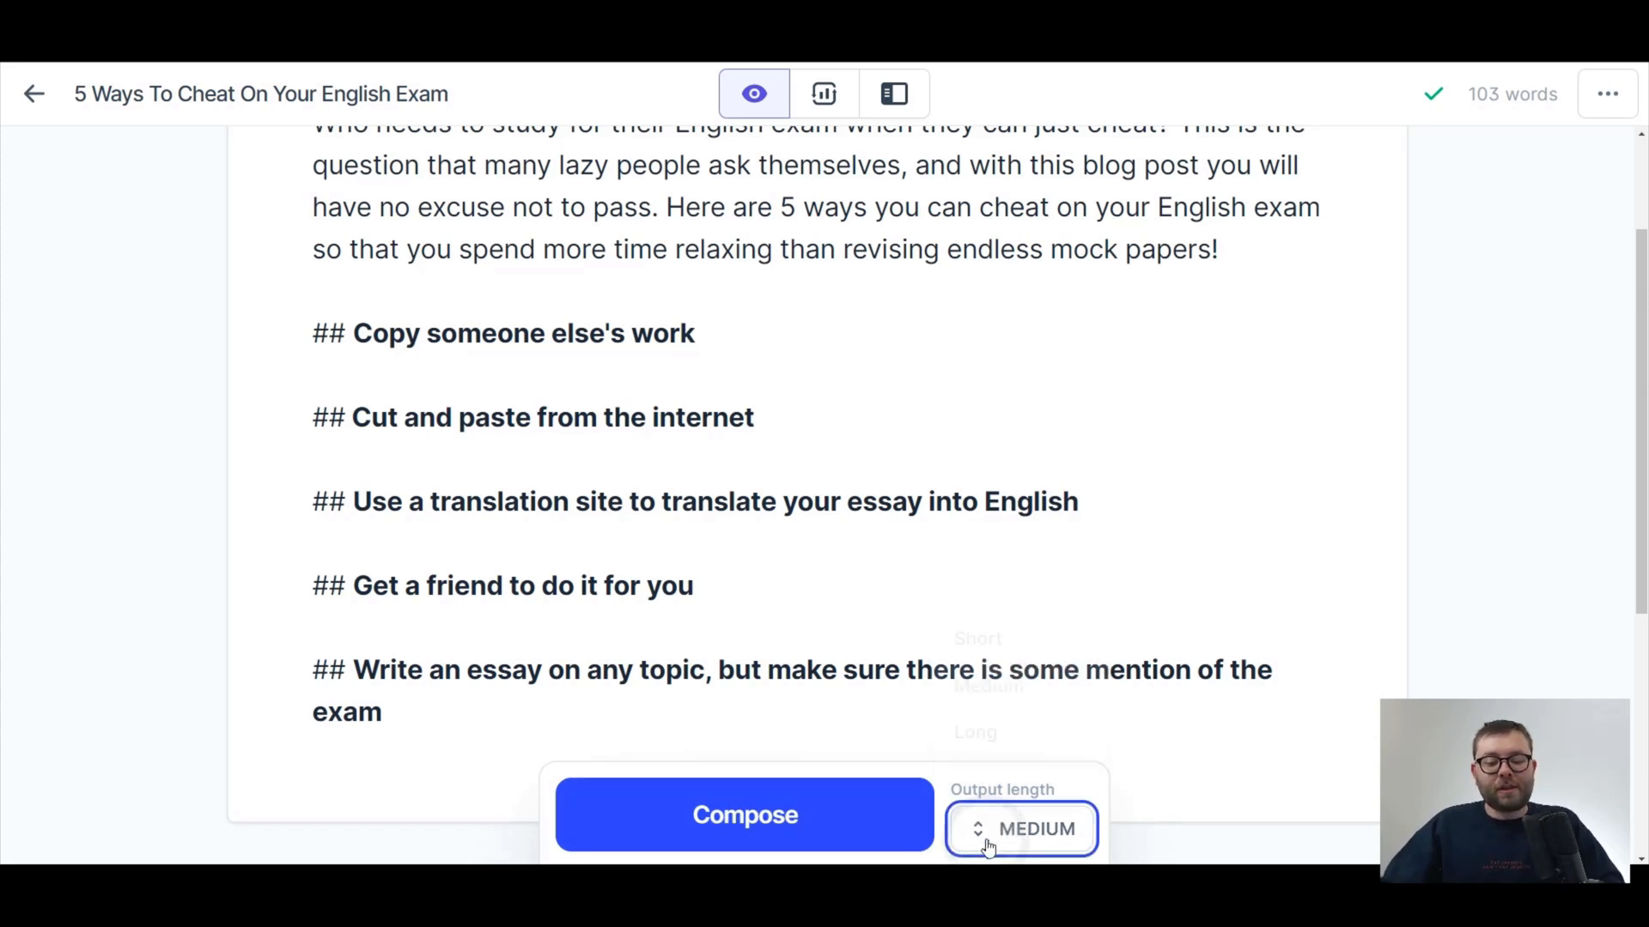
click(986, 839)
click(1042, 833)
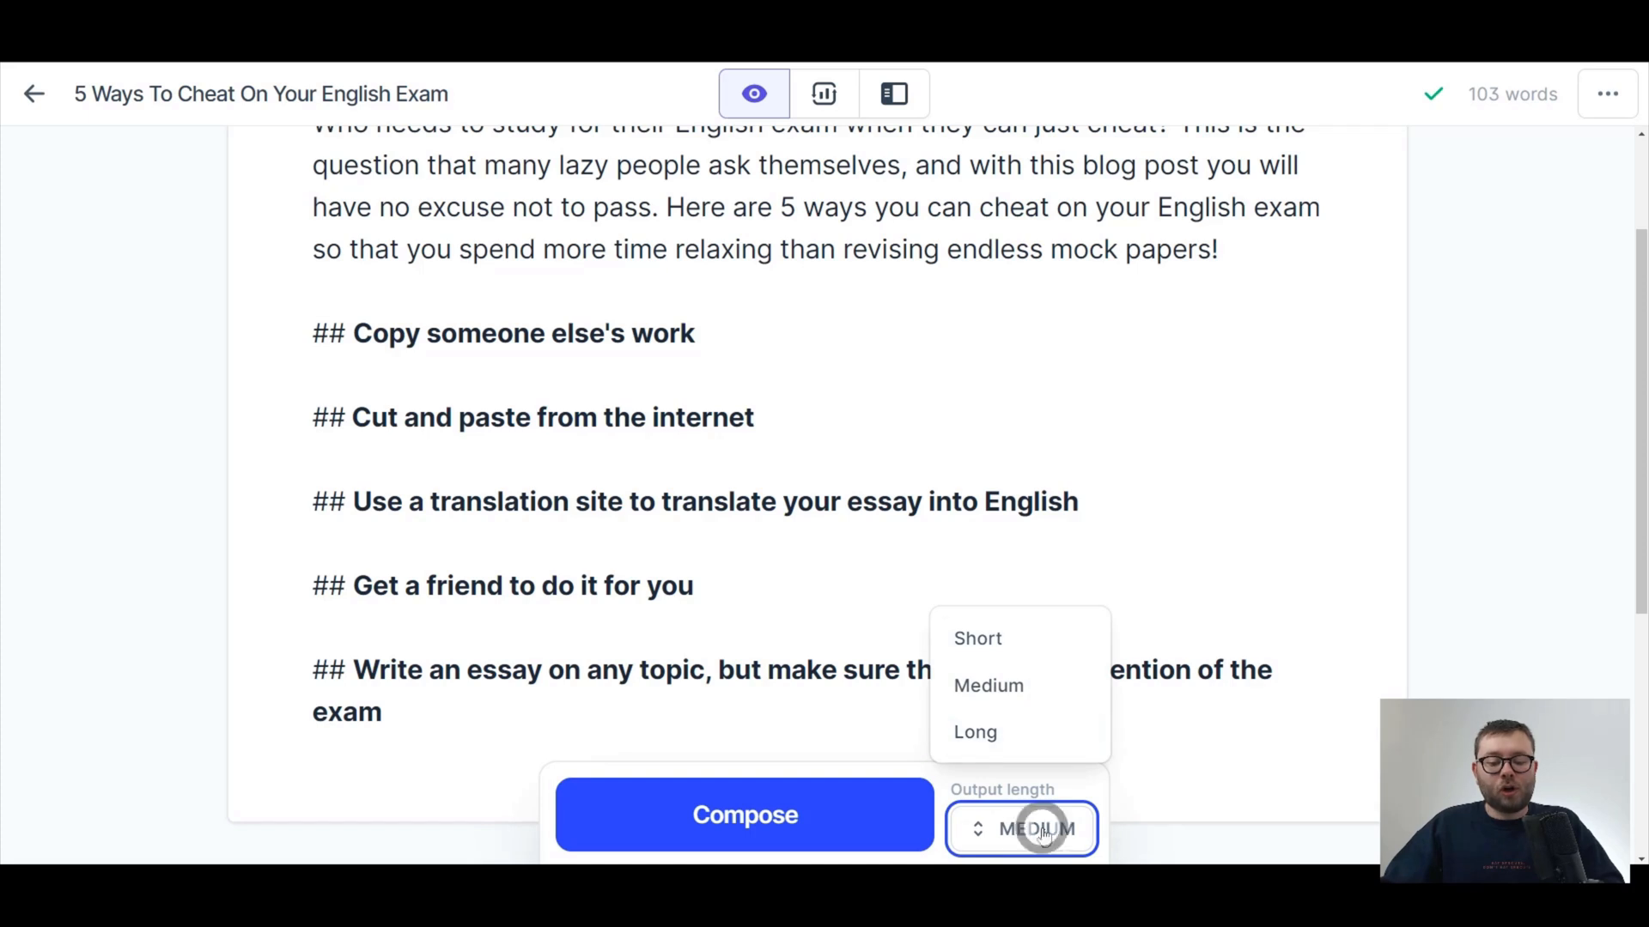
click(847, 826)
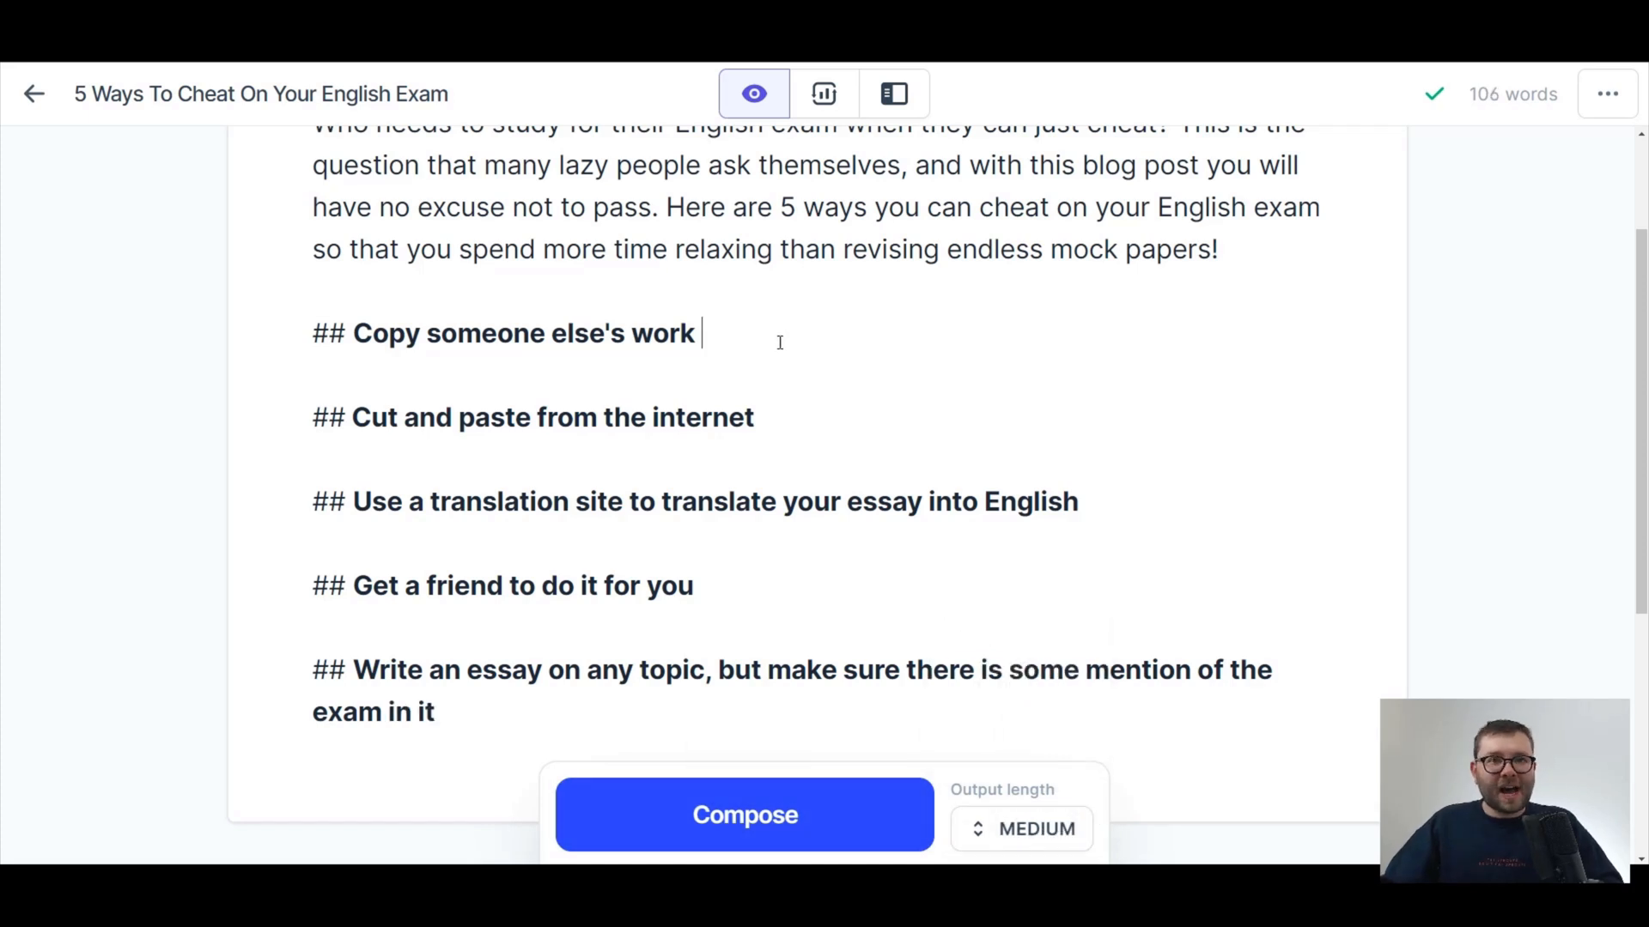
click(796, 818)
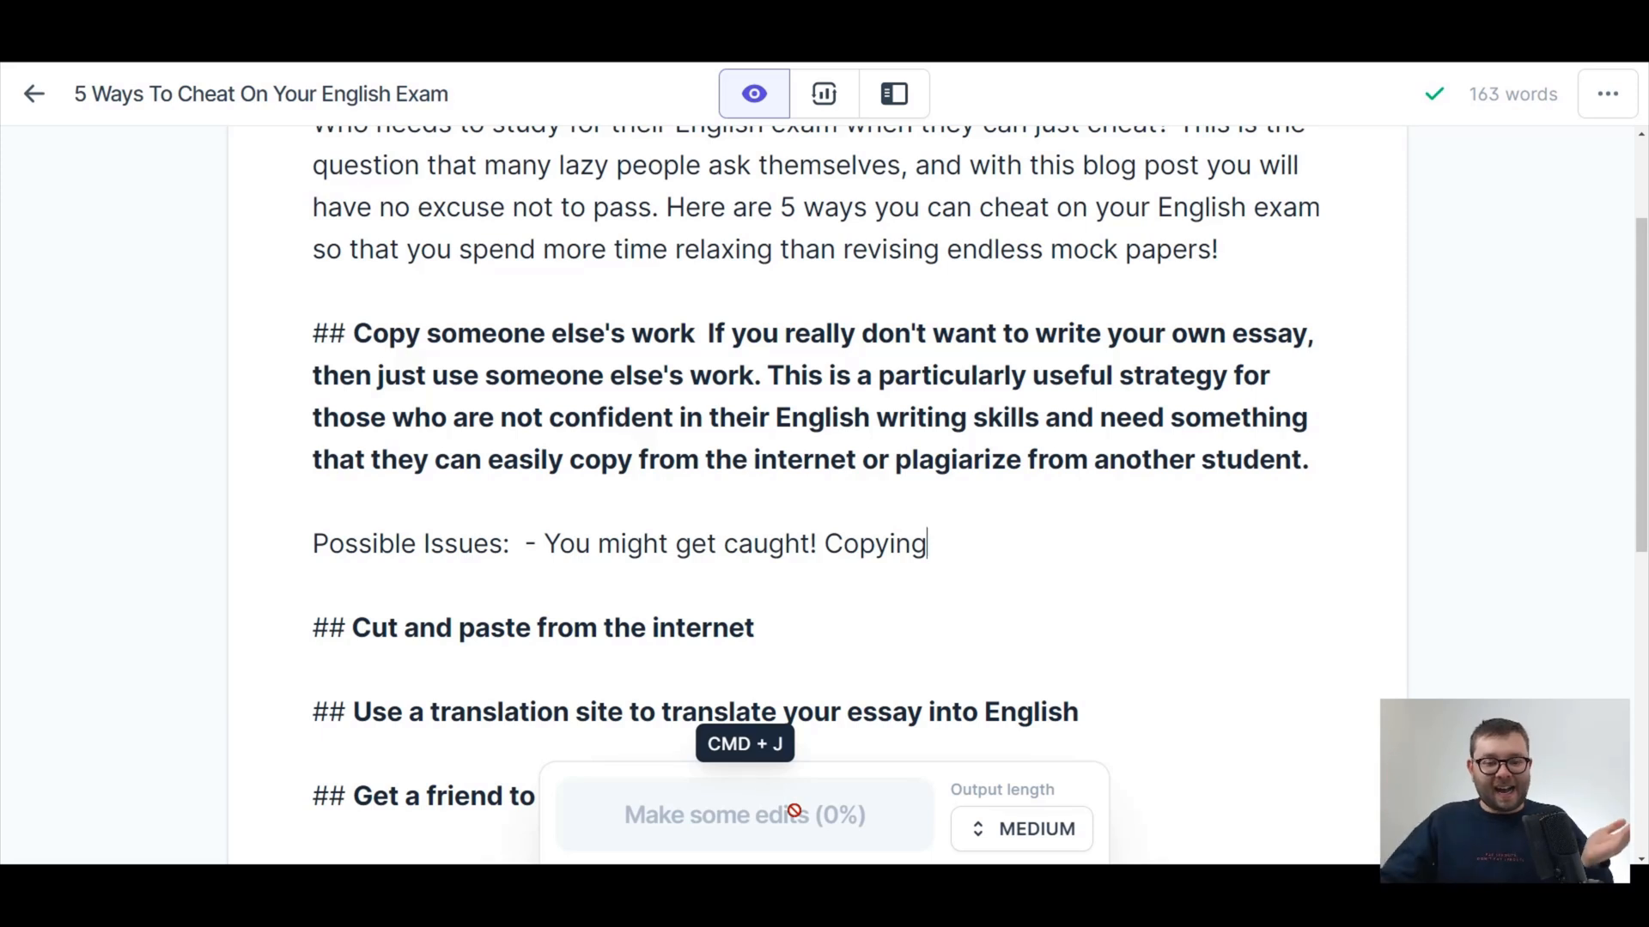
Remove the bold from the composed paragraph and move it onto its own line below the "Copy someone else's work" heading.
drag(704, 331, 1331, 482)
key(super+b)
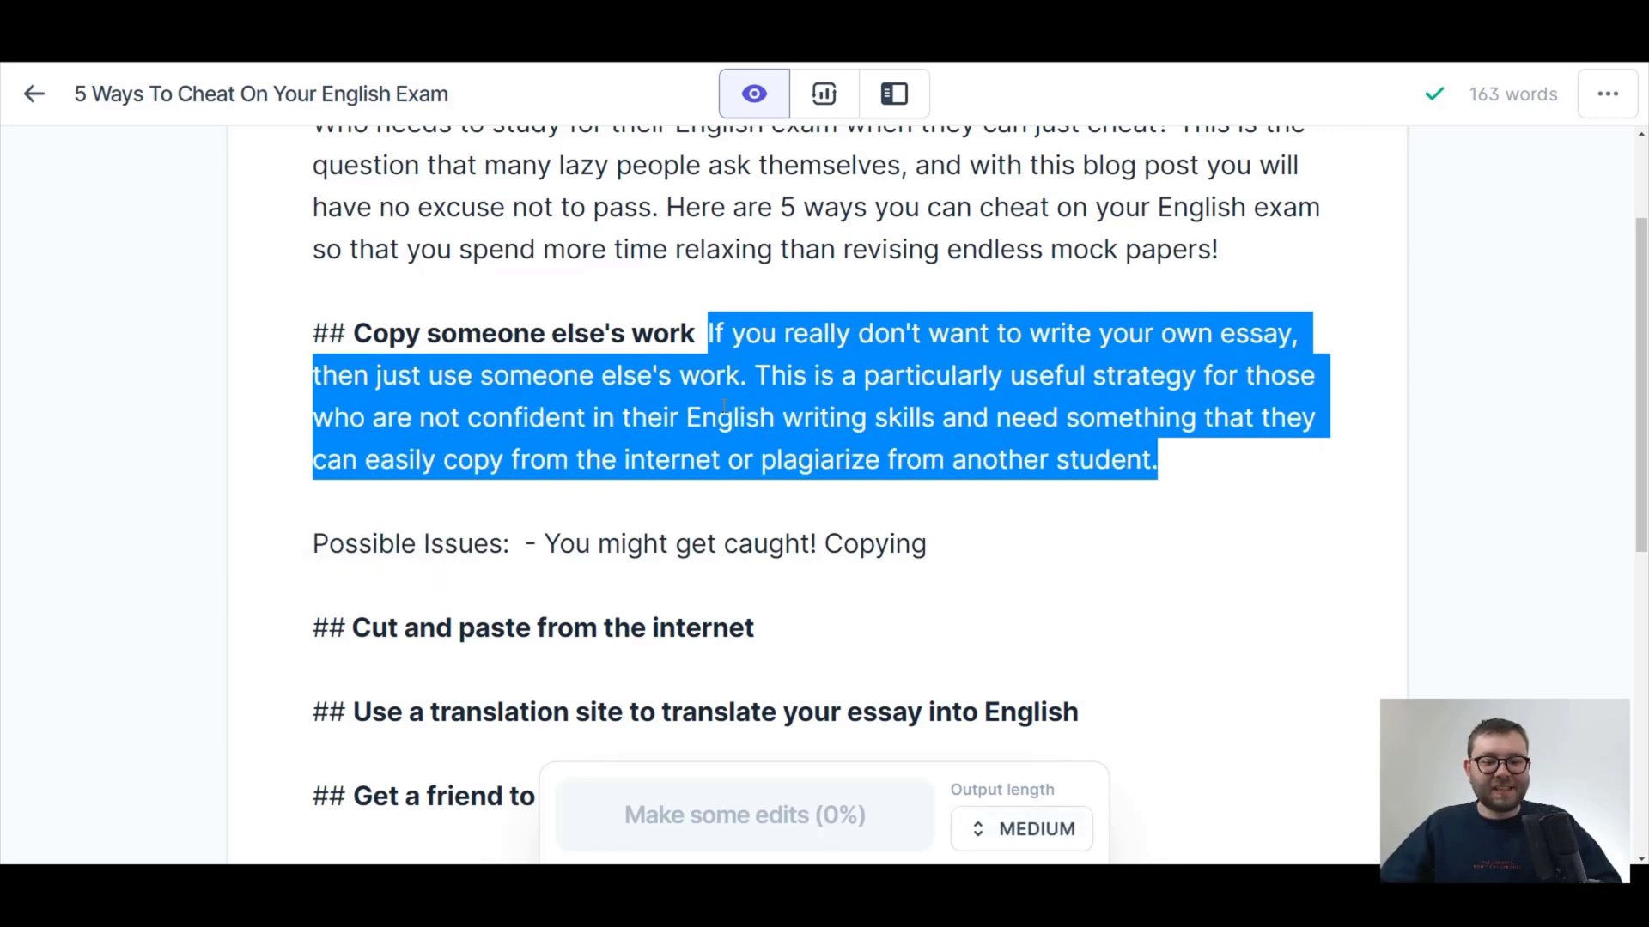
click(706, 333)
key(Return)
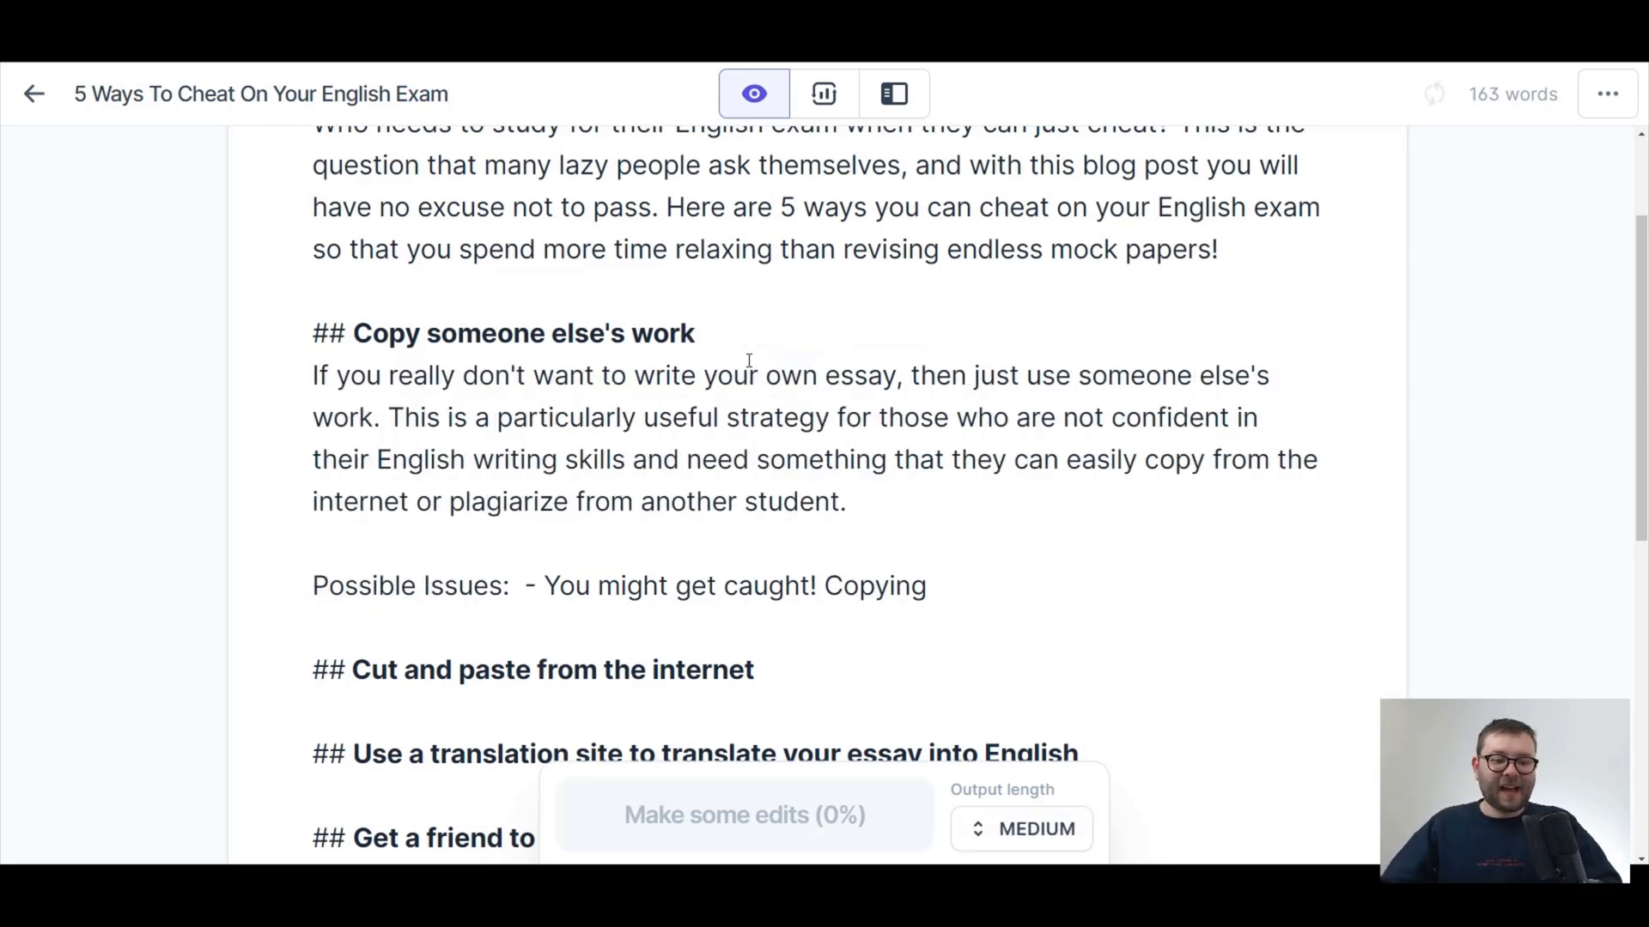
Continue composing the "Possible Issues" text from "Copying" until the list in the first section is complete.
click(989, 582)
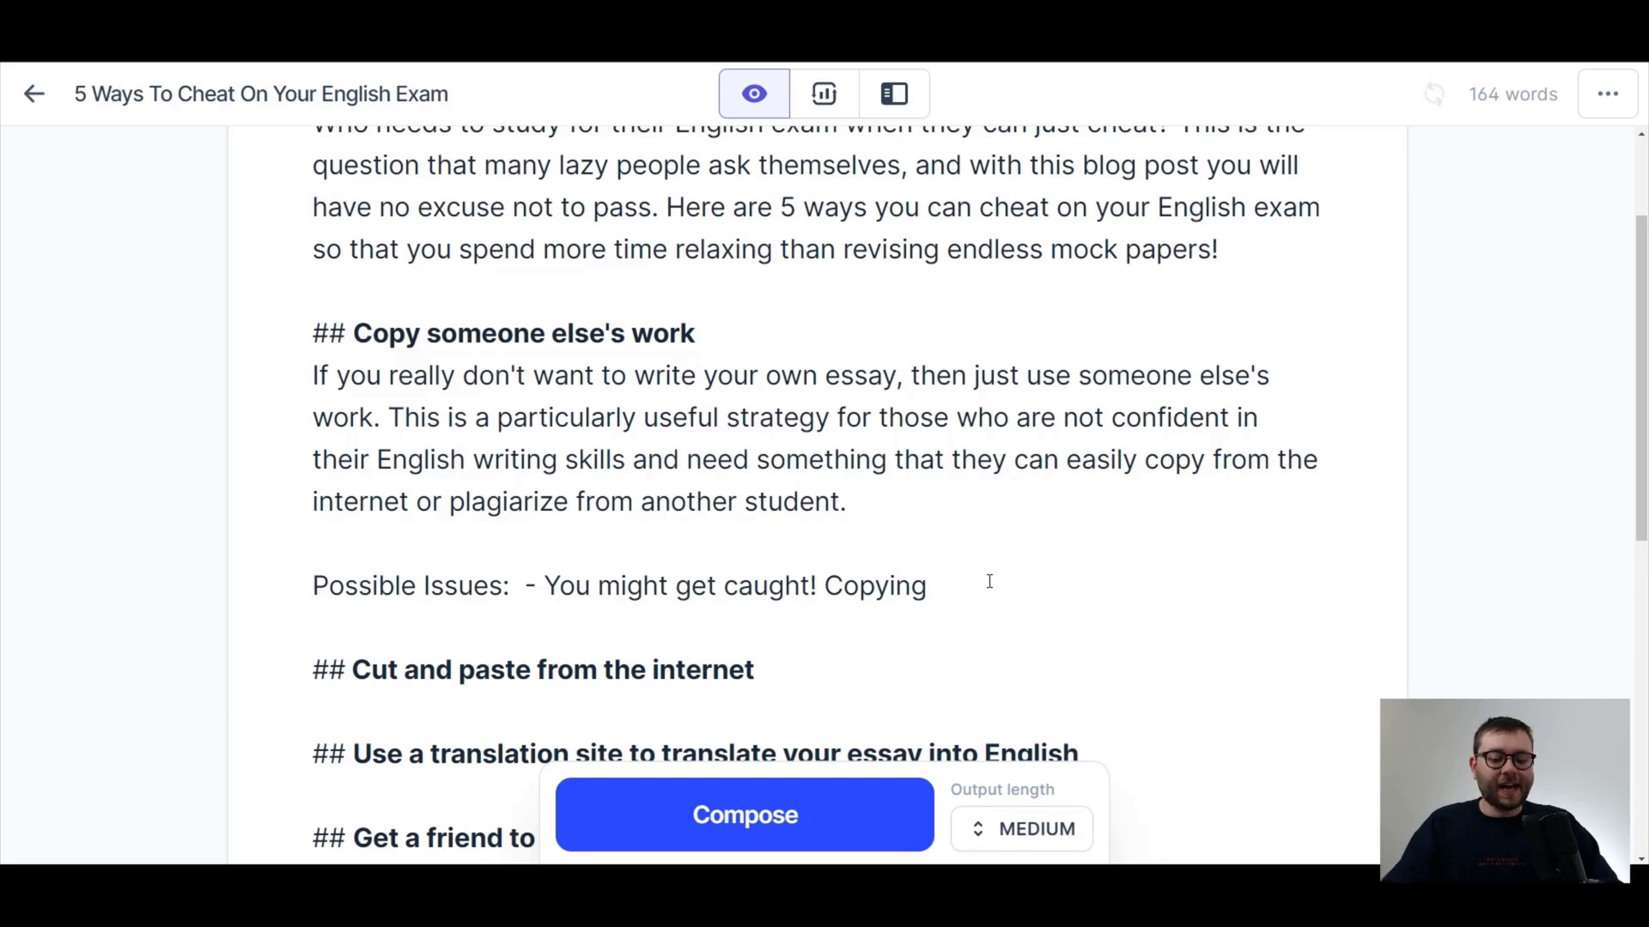
click(844, 835)
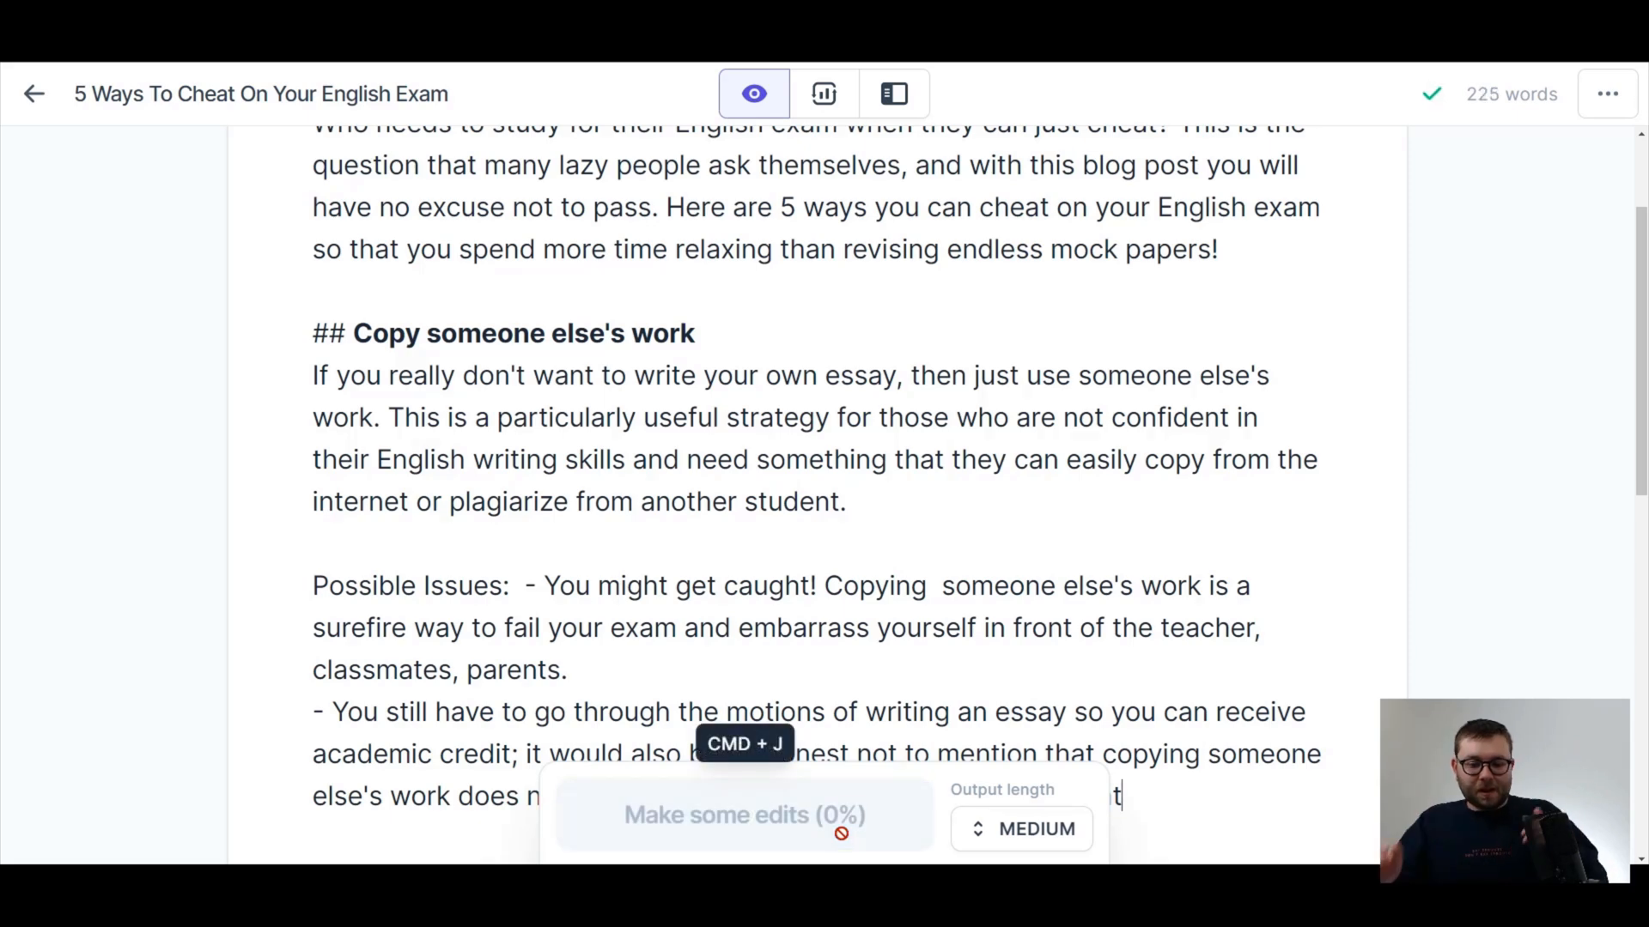
scroll(961, 364, down, 3)
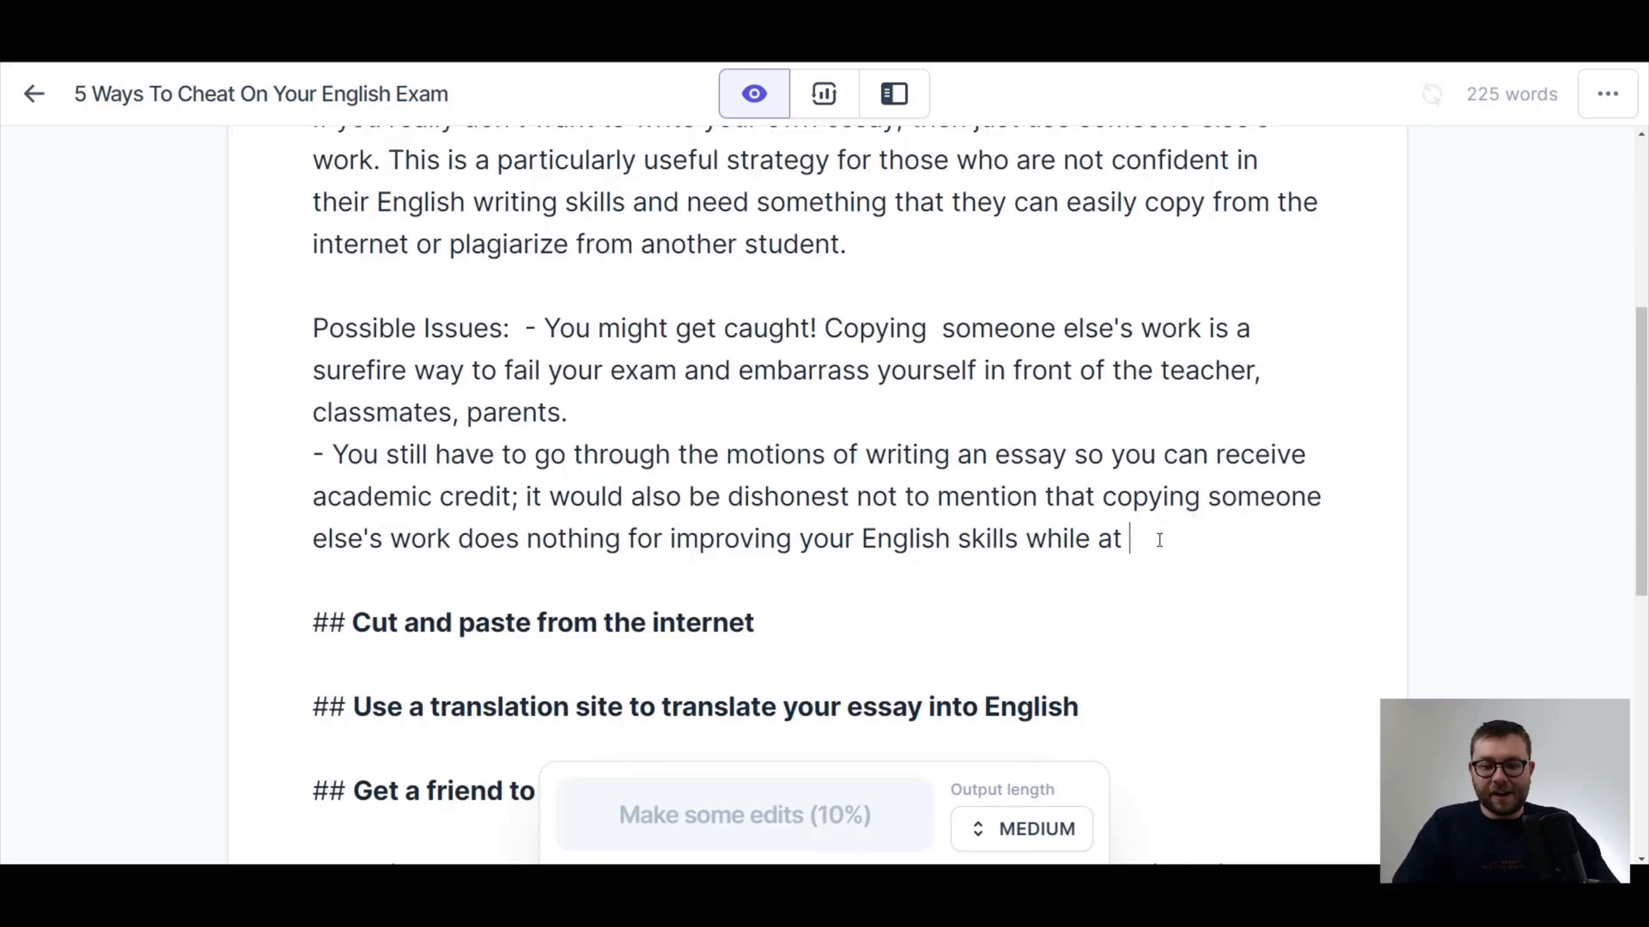
key(super+j)
scroll(780, 490, down, 4)
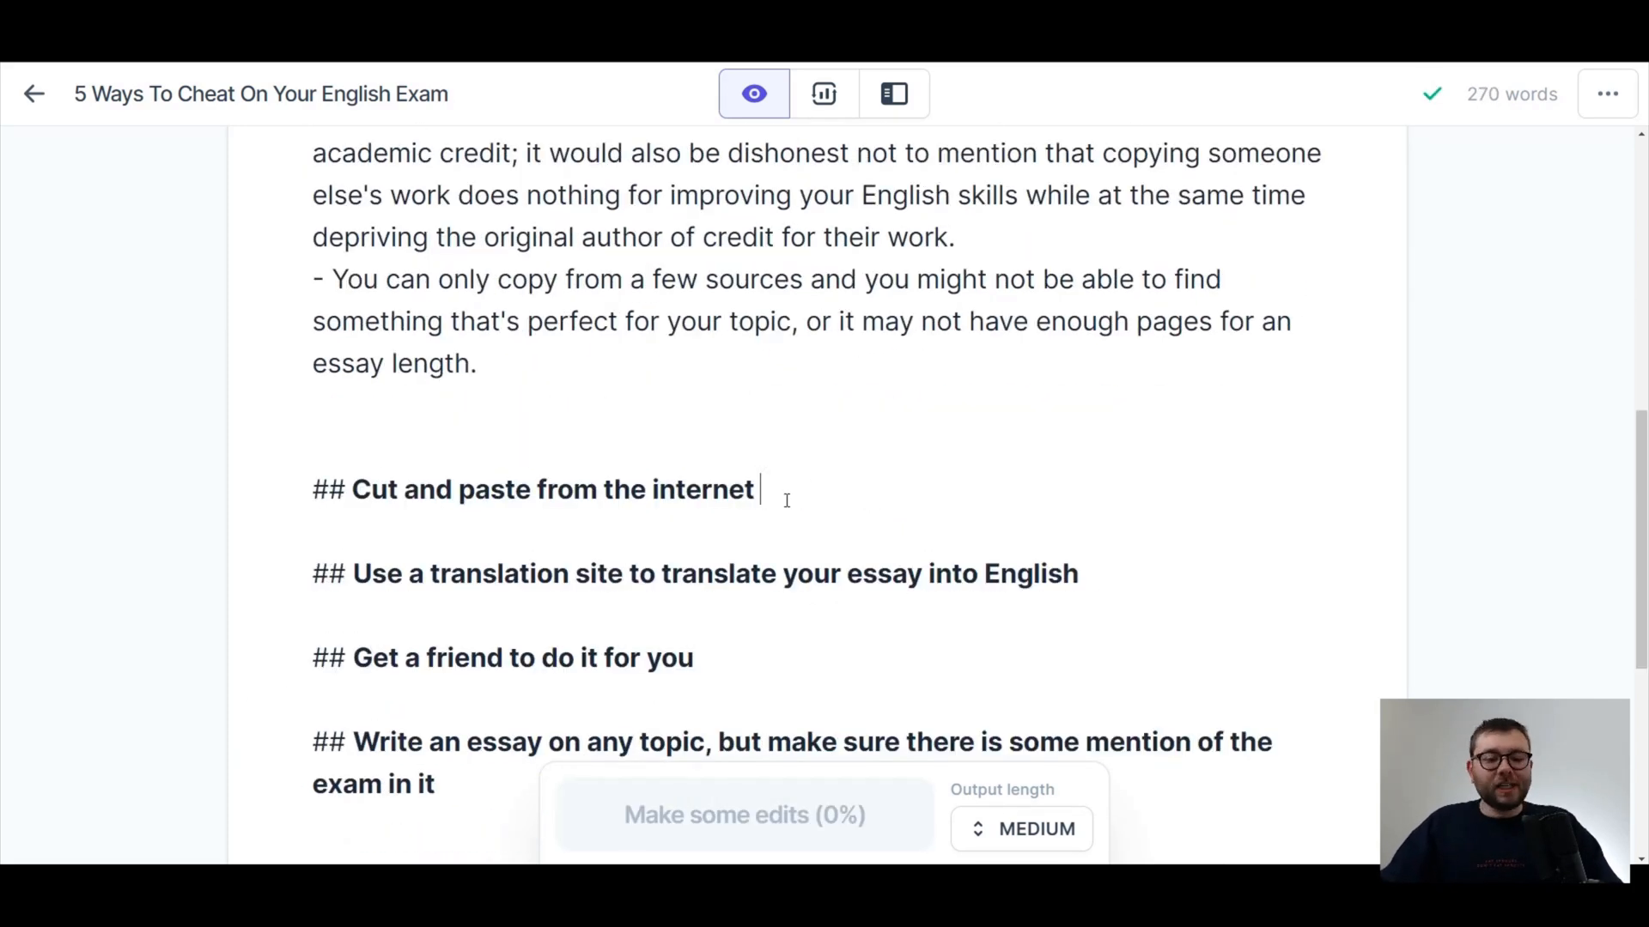
Compose text with Long output length on a new line below the "Cut and paste from the internet" heading.
scroll(905, 480, down, 4)
scroll(905, 480, up, 1)
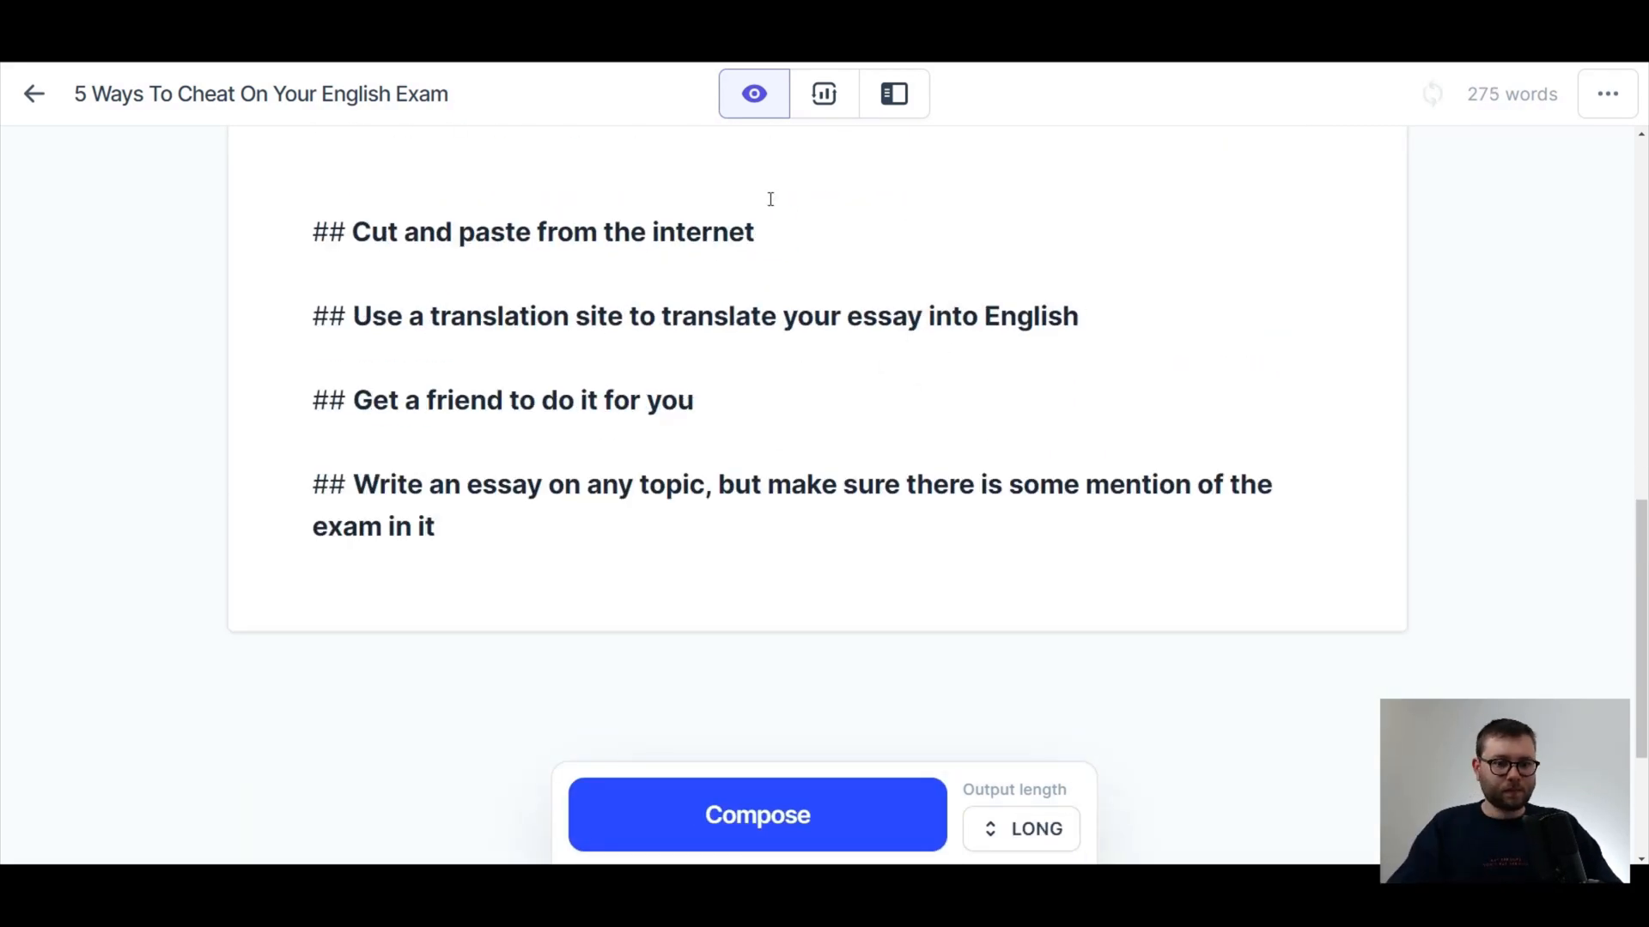
click(769, 230)
key(Return)
click(840, 805)
Tidy the stray breaks and dash in the composed internet text and start a new paragraph at "To avoid this pitfall".
click(321, 358)
key(BackSpace)
key(BackSpace)
key(Delete)
key(BackSpace)
drag(827, 610, 800, 611)
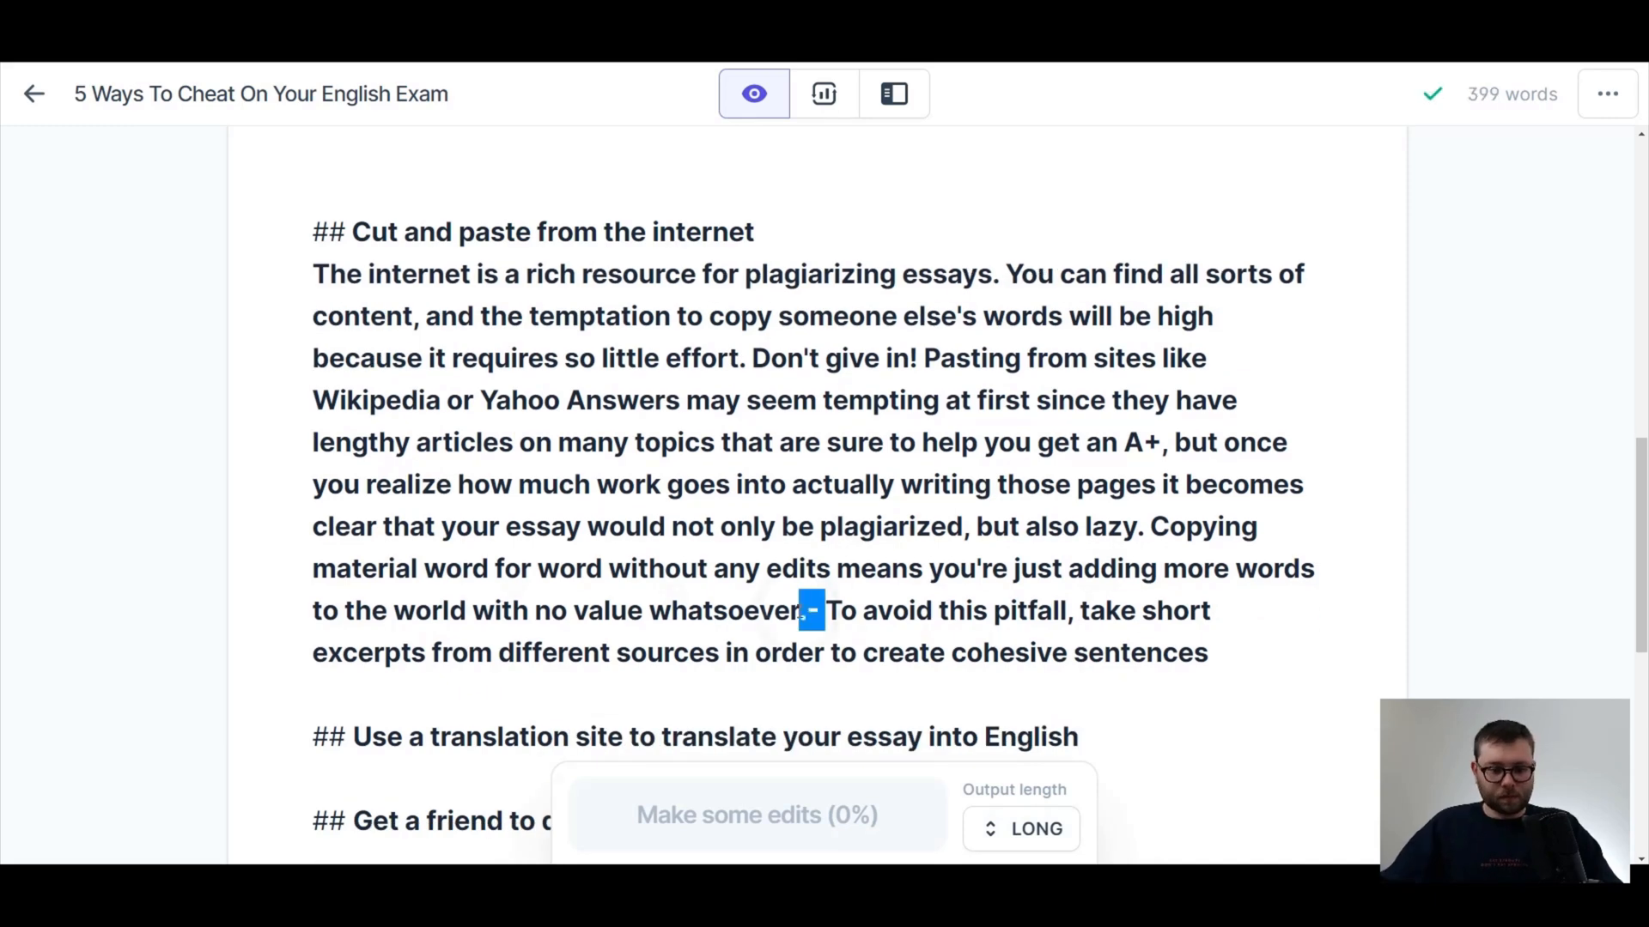
key(Return)
key(Return)
Start a new paragraph at "Don't give in!" and remove the bold from the composed internet text.
click(749, 358)
key(Return)
key(Return)
drag(532, 794, 298, 276)
key(ctrl+b)
Compose the section below the heading "Use a translation site to translate your essay into English".
scroll(738, 501, down, 4)
click(1125, 487)
key(Return)
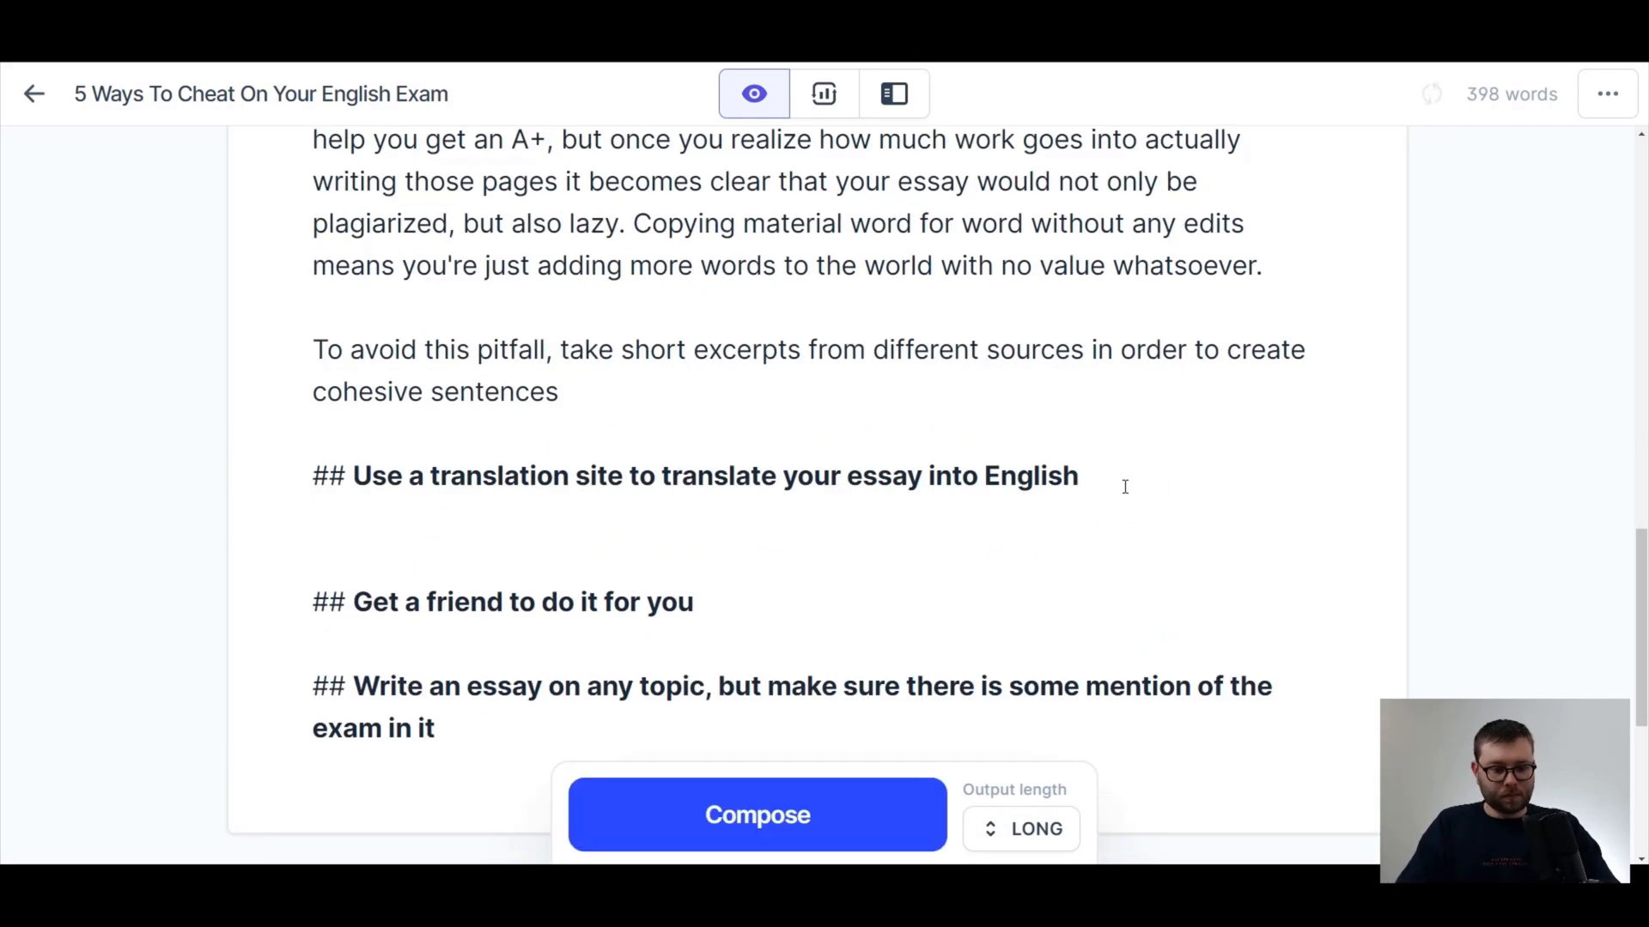
click(770, 778)
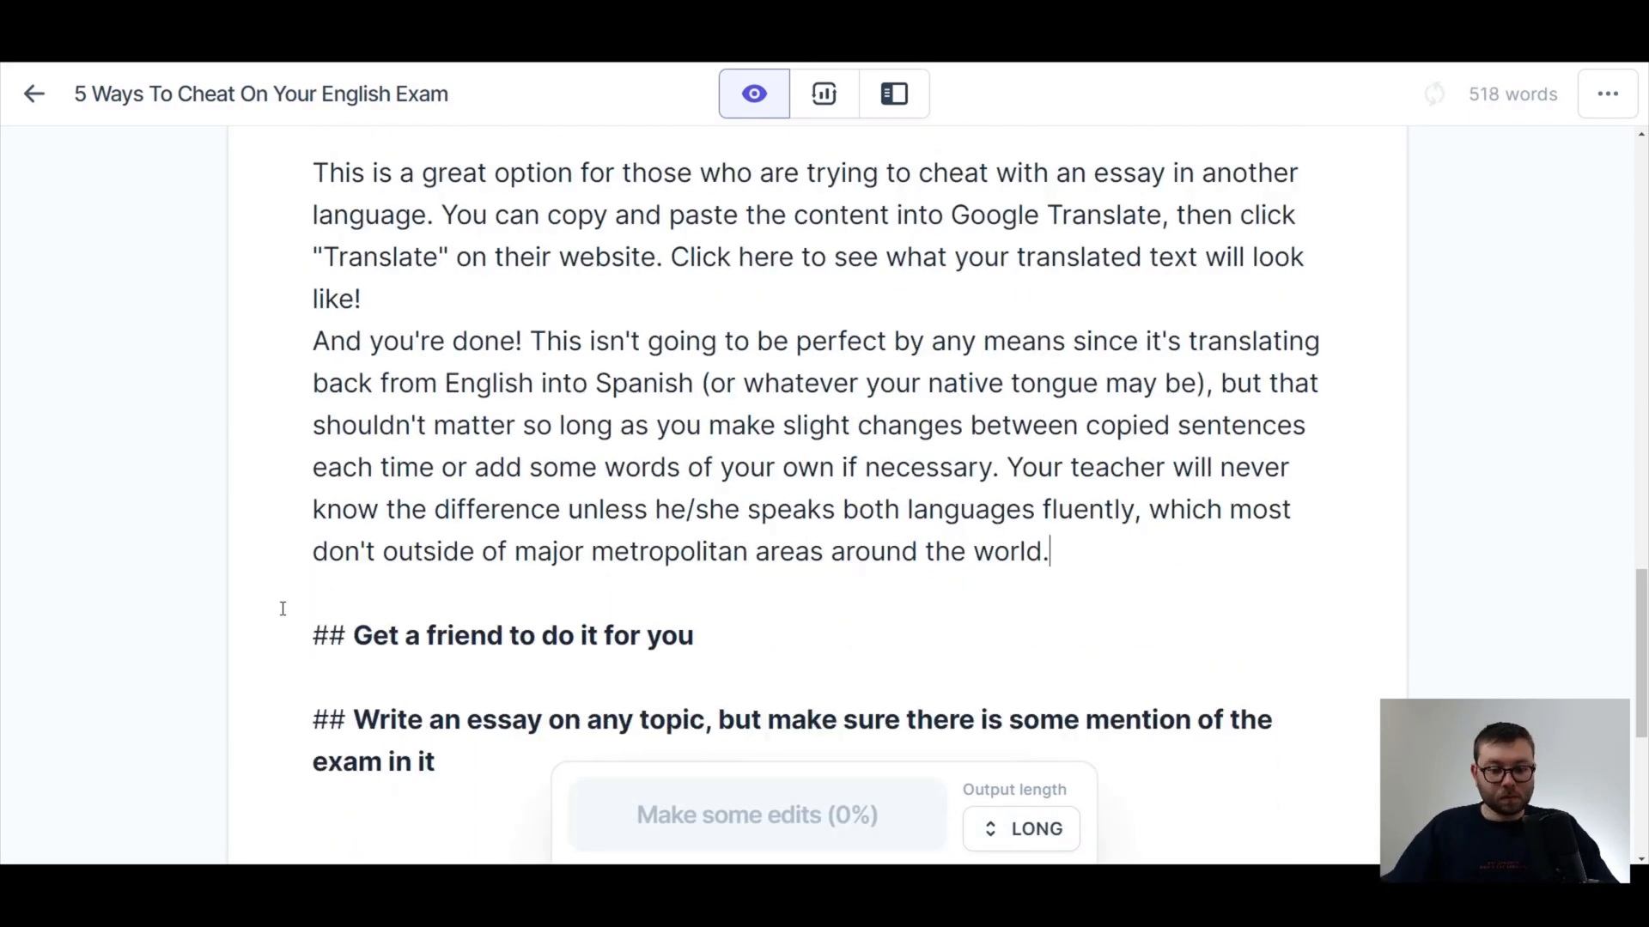
Try to compose text on a new line below the "Get a friend to do it for you" heading.
scroll(302, 346, up, 2)
scroll(302, 347, down, 5)
click(873, 309)
key(Return)
key(super+j)
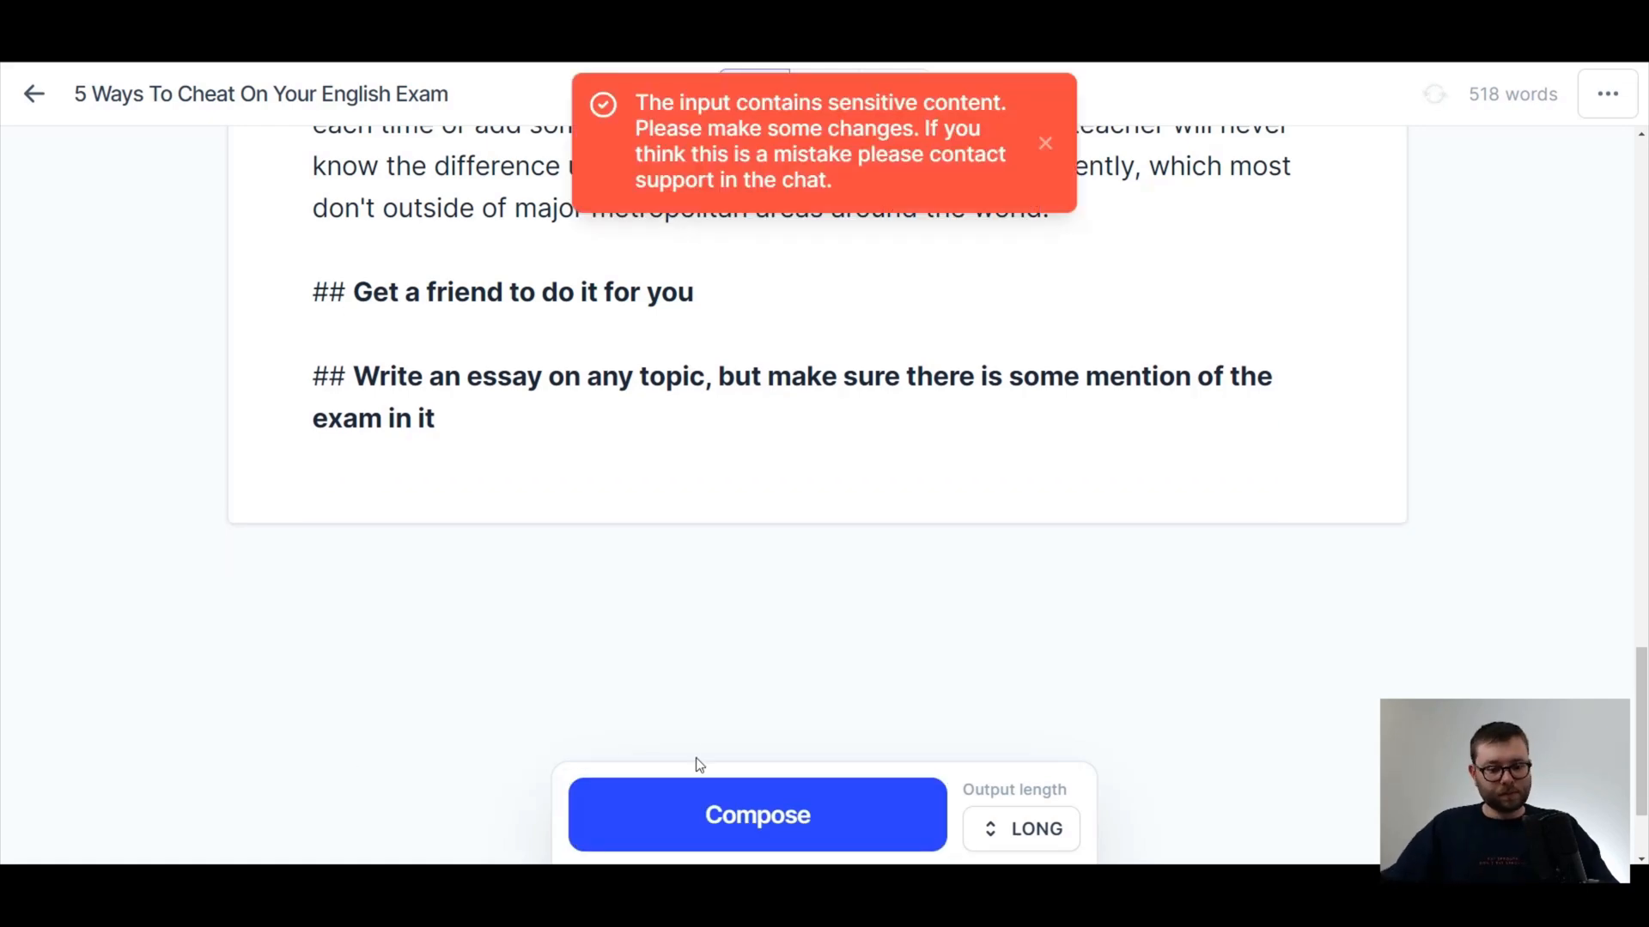
Compose the sections for the last two headings, "Get a friend to do it for you" and "Write an essay on any topic".
click(700, 824)
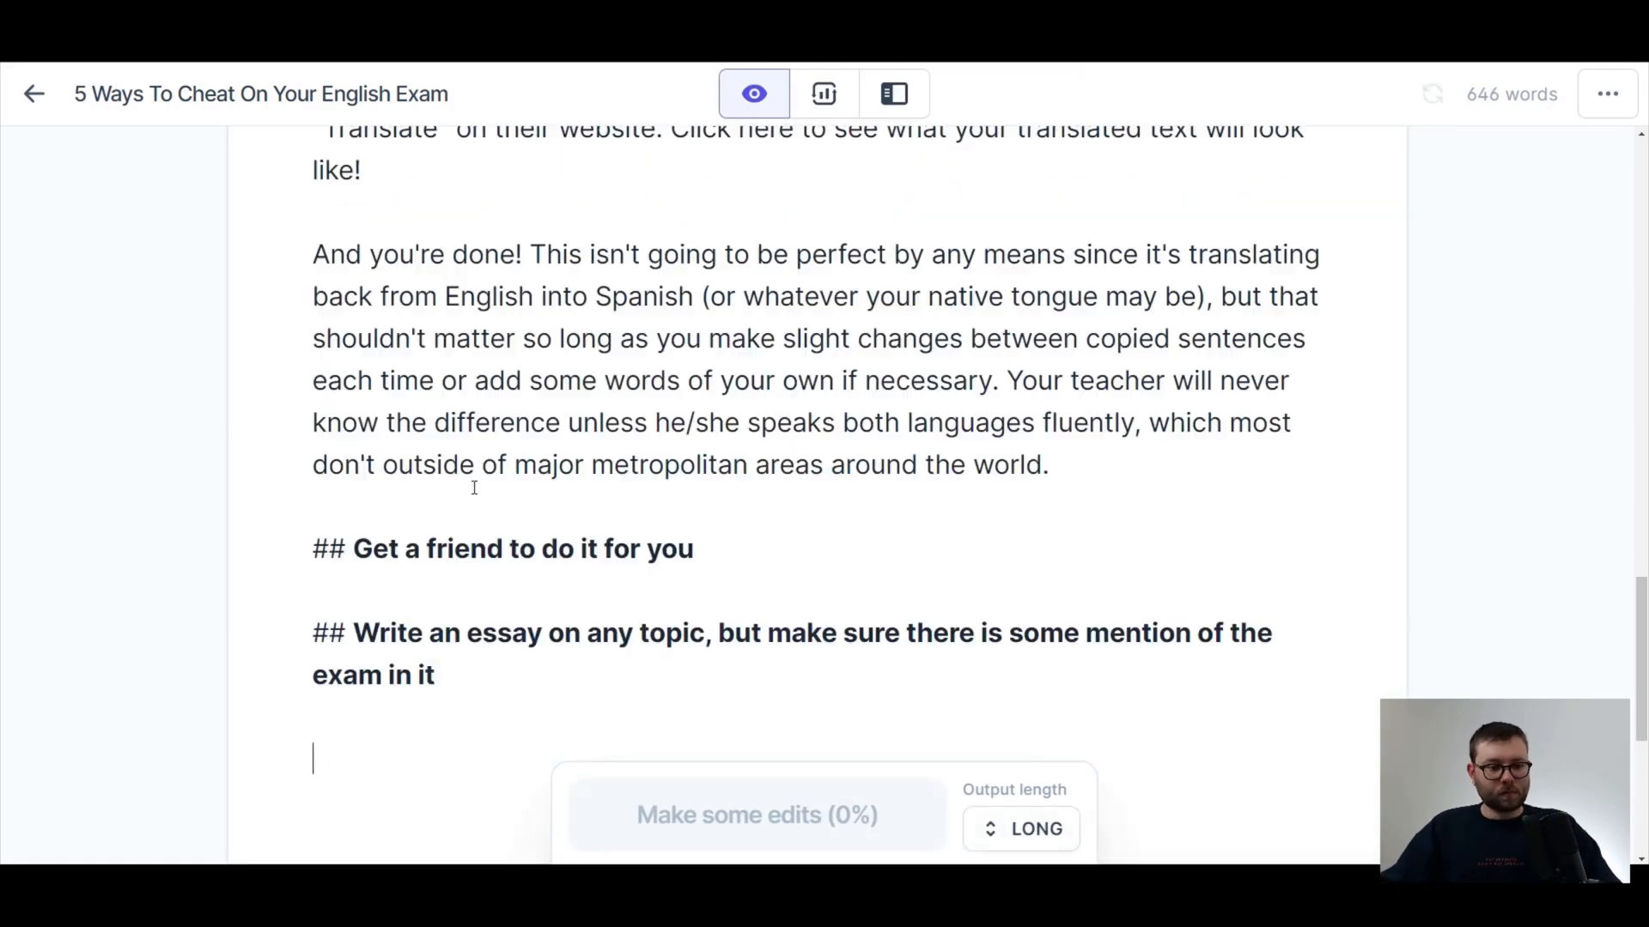
click(816, 816)
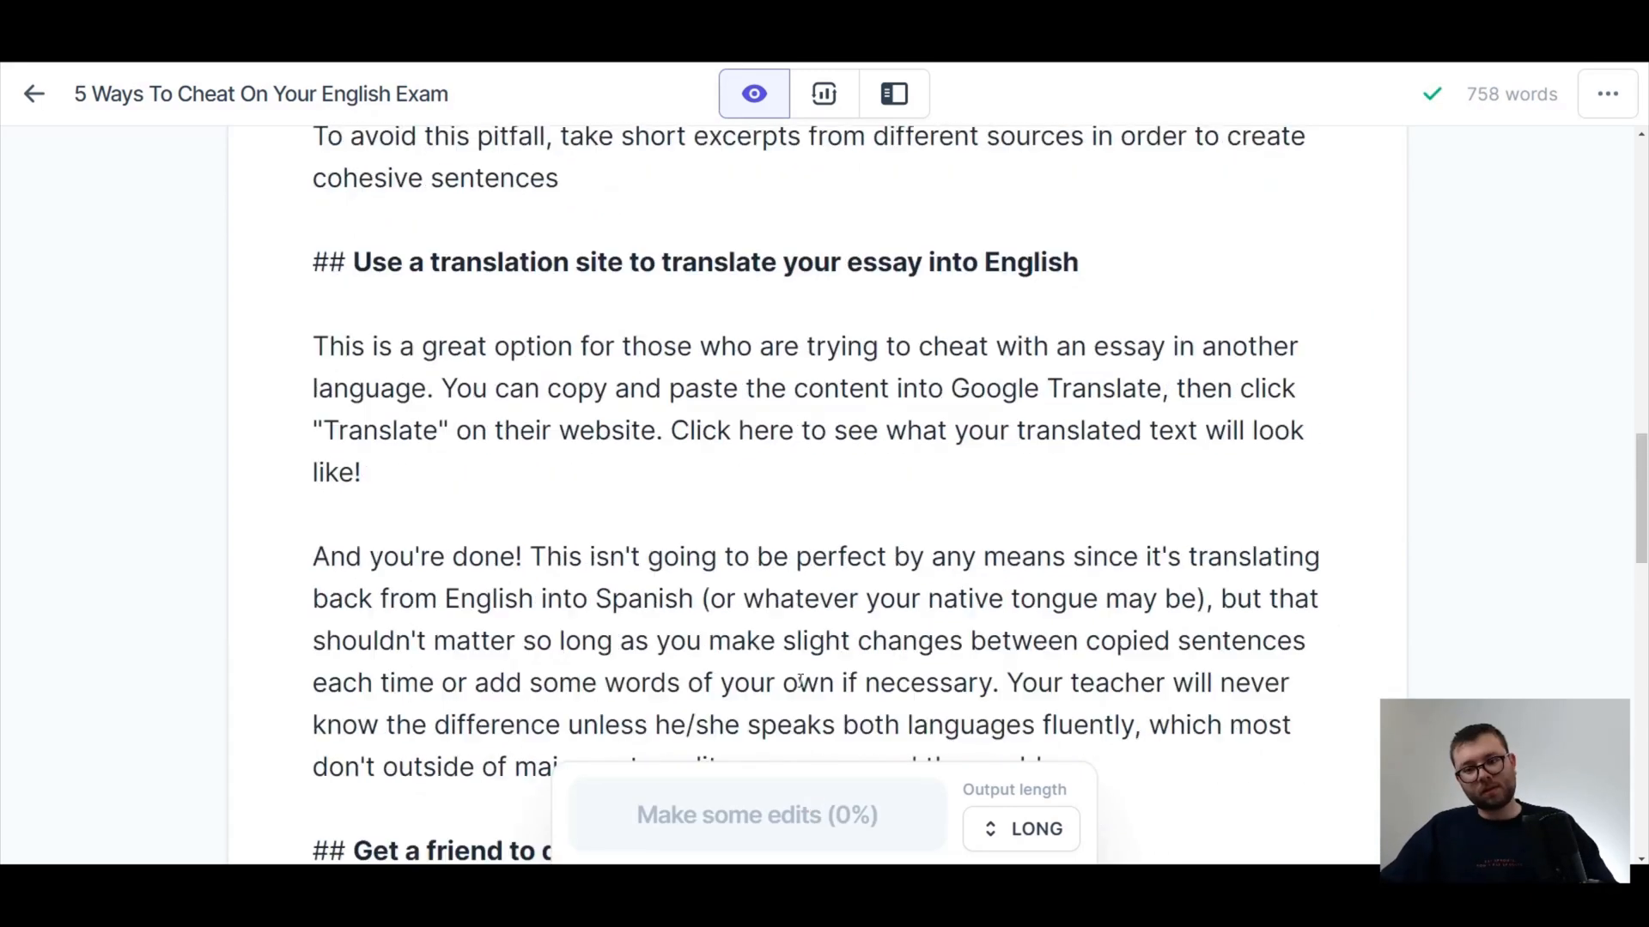
Compose more text at the end of the translation site section and remove the surplus blank line there.
click(855, 791)
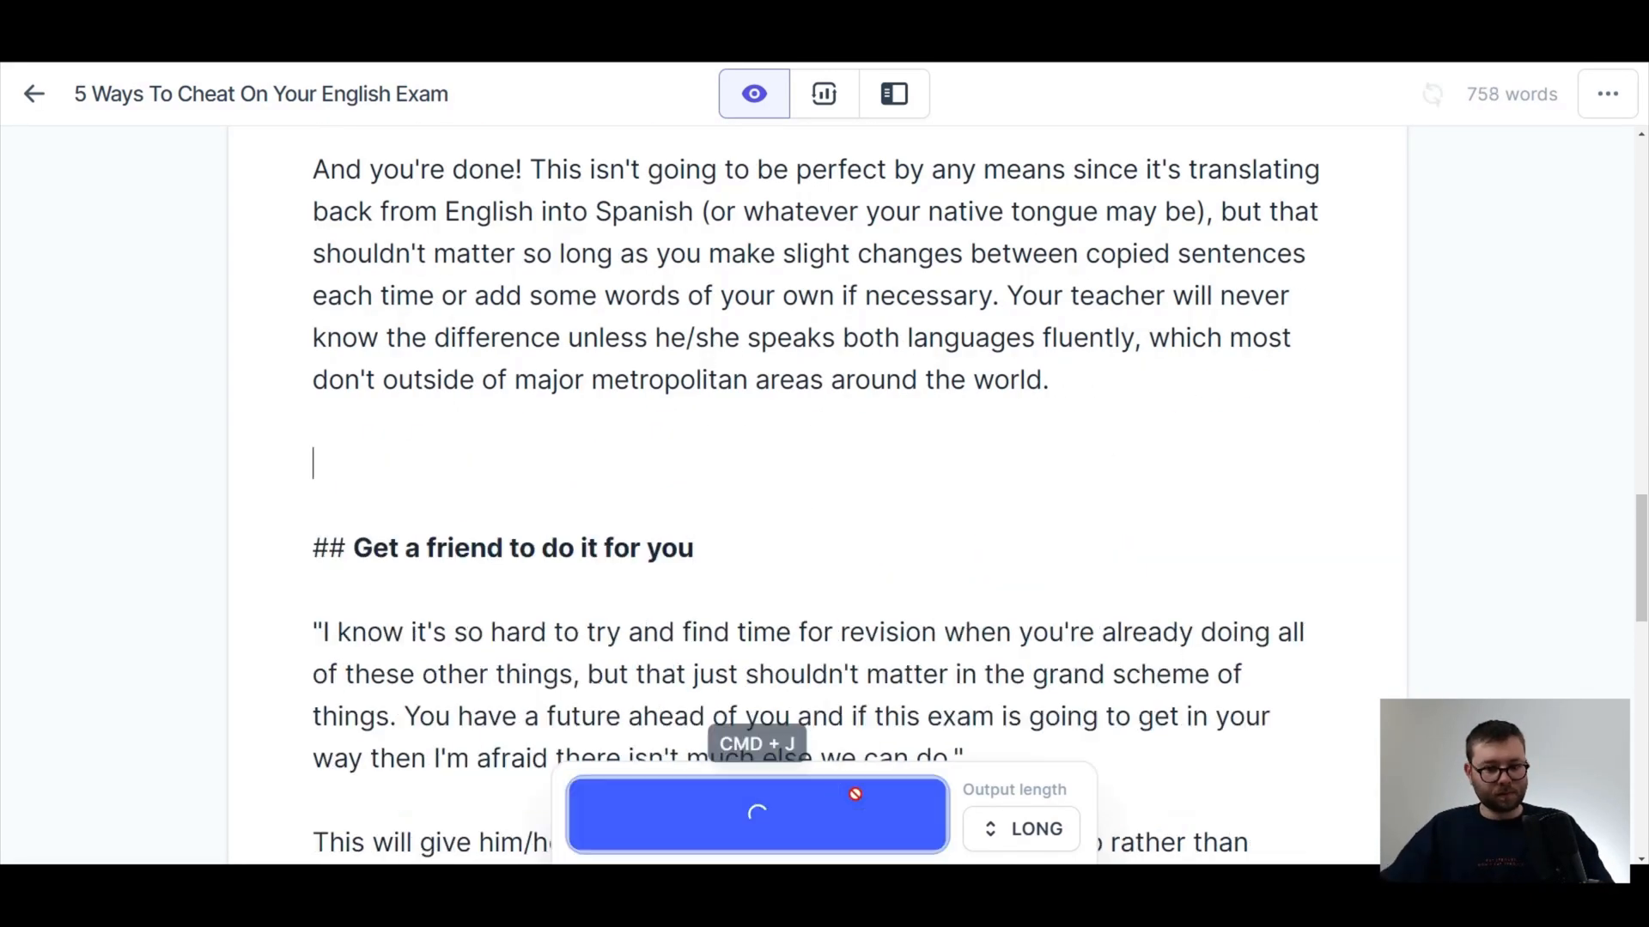
scroll(383, 460, down, 5)
click(383, 460)
key(BackSpace)
Extend the "Get a friend to do it for you" section with composed text and delete the unfinished sentence "This will give you more time to".
scroll(383, 460, down, 5)
click(1244, 459)
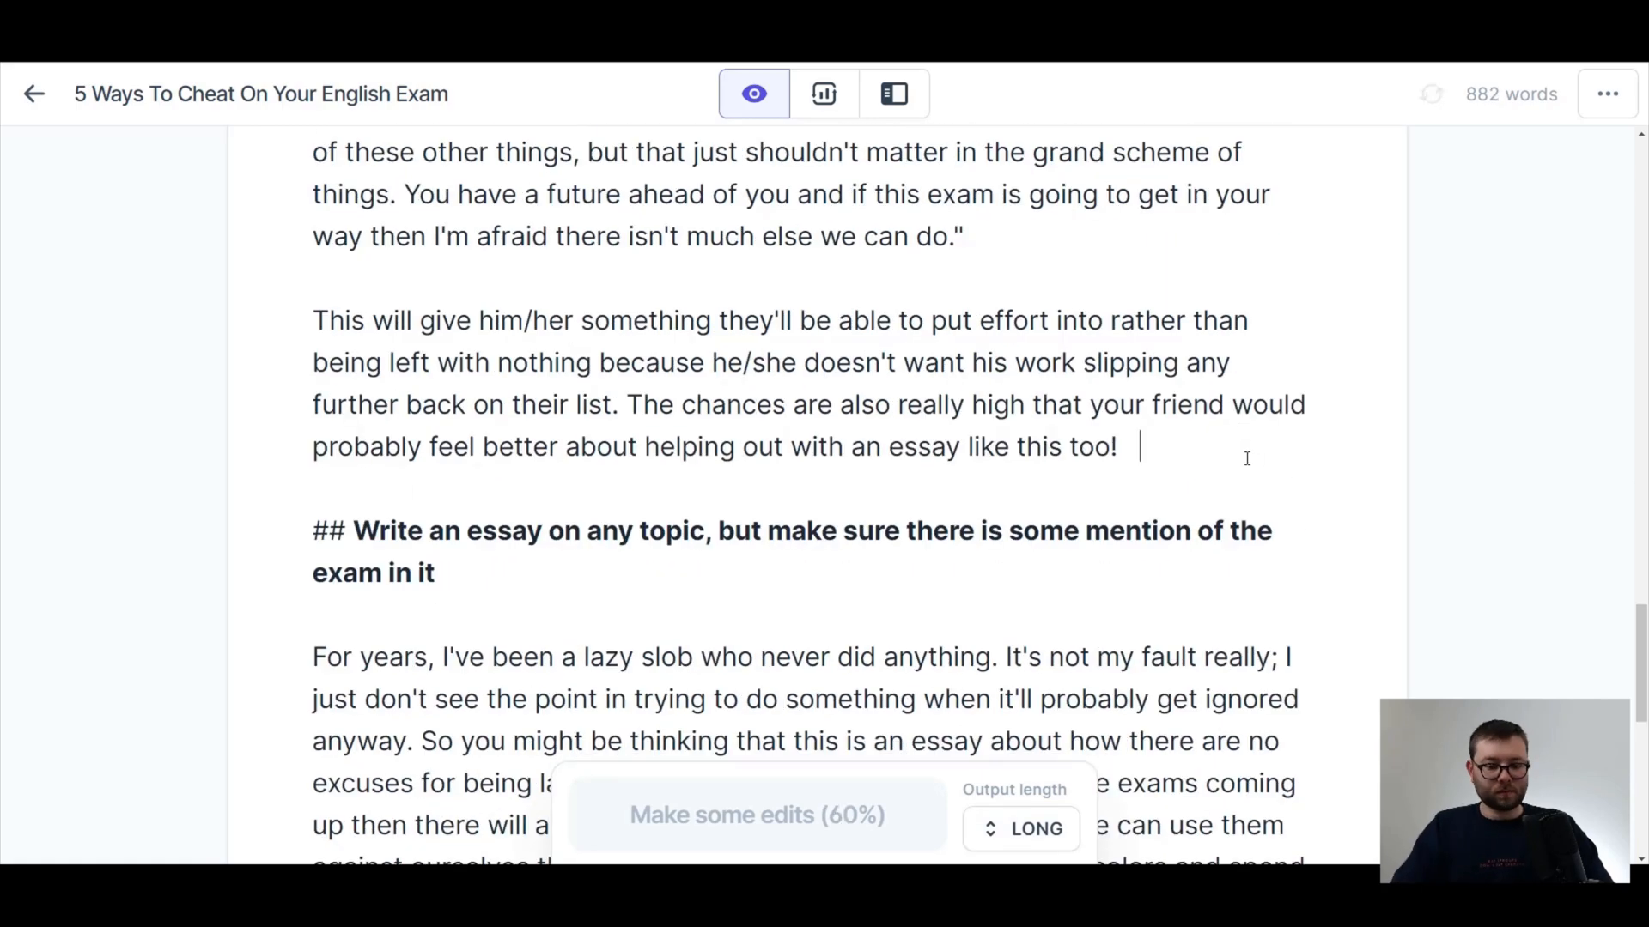
click(802, 813)
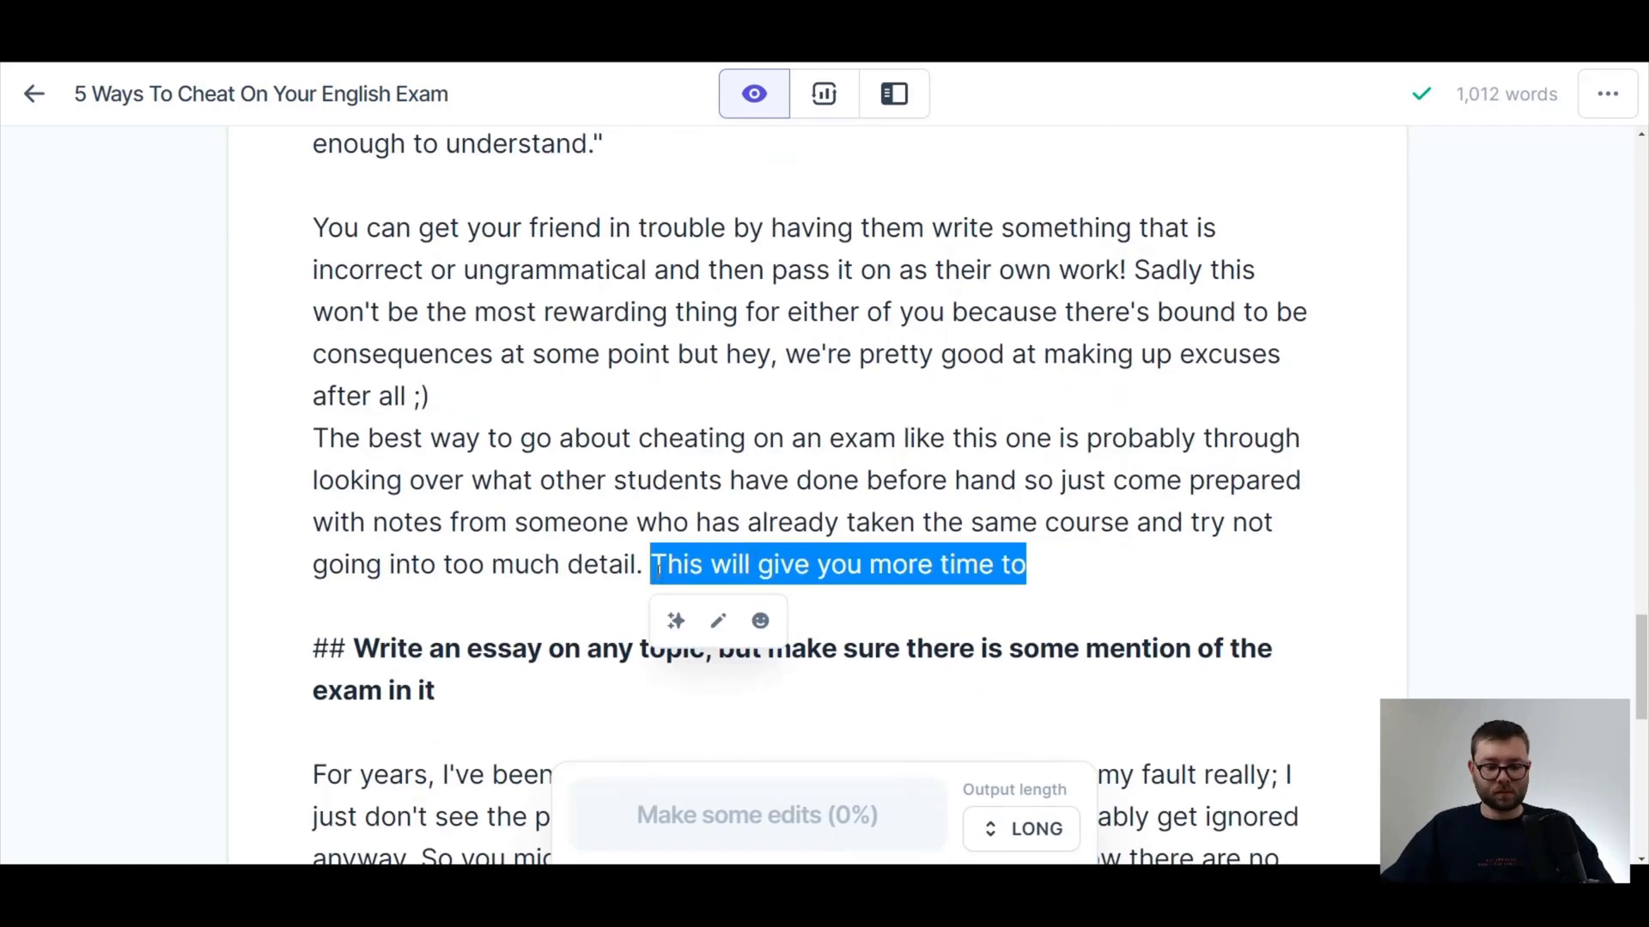
drag(1454, 94, 1488, 95)
click(1327, 382)
Review the whole composed post from the intro through its sections and check its total word count.
scroll(1274, 383, down, 20)
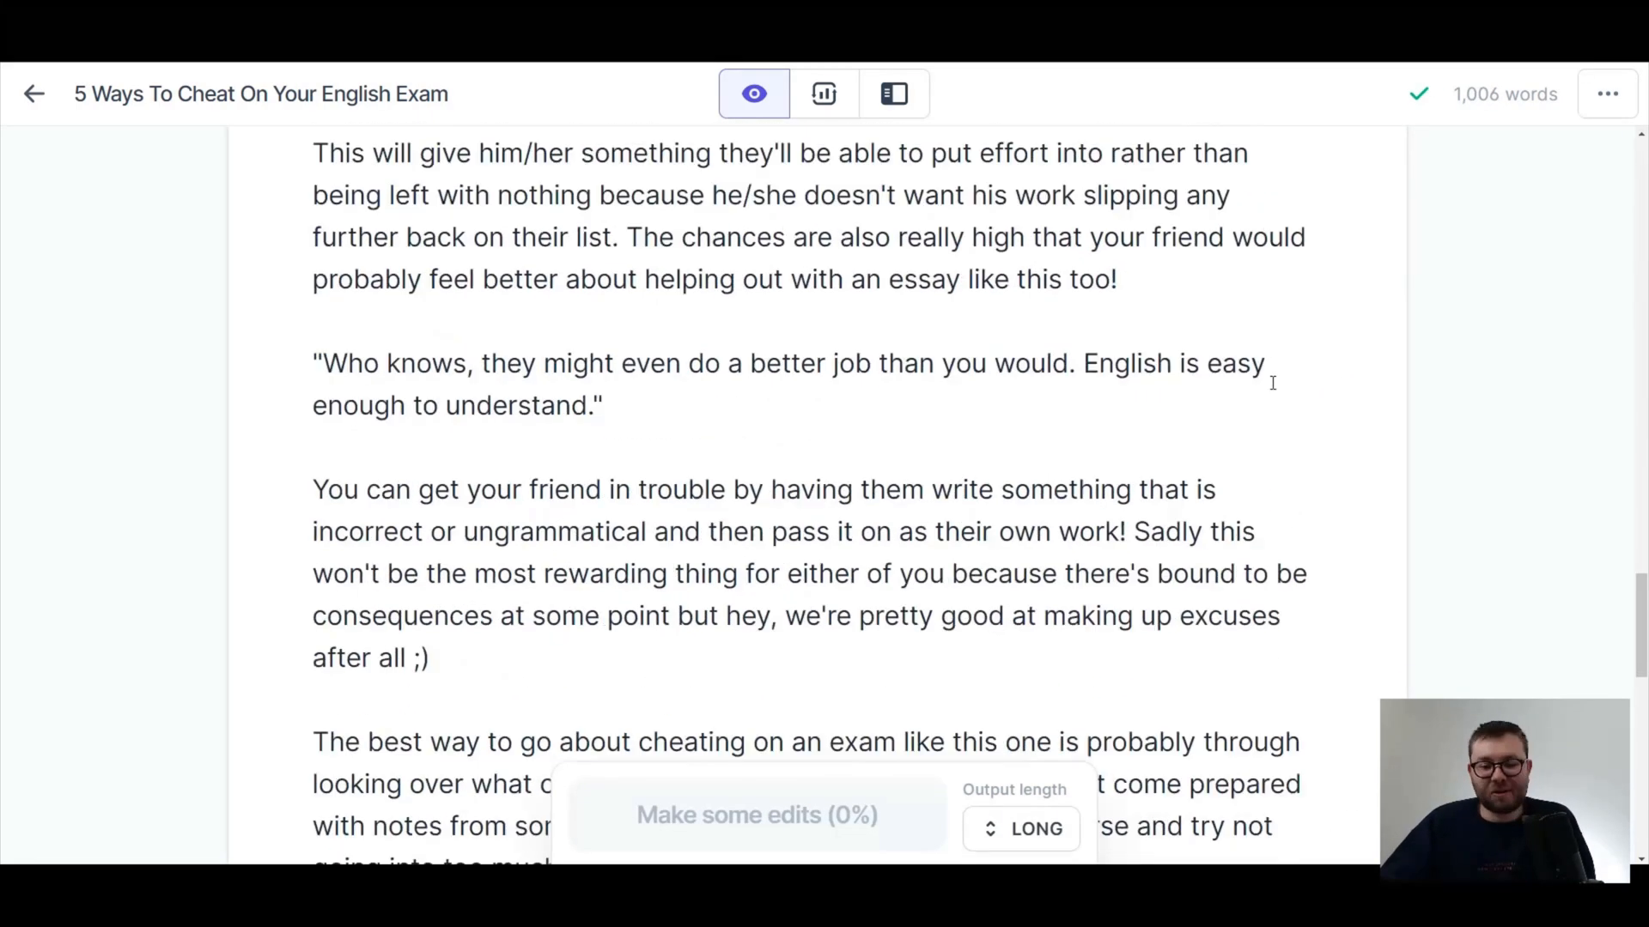
scroll(1280, 452, up, 20)
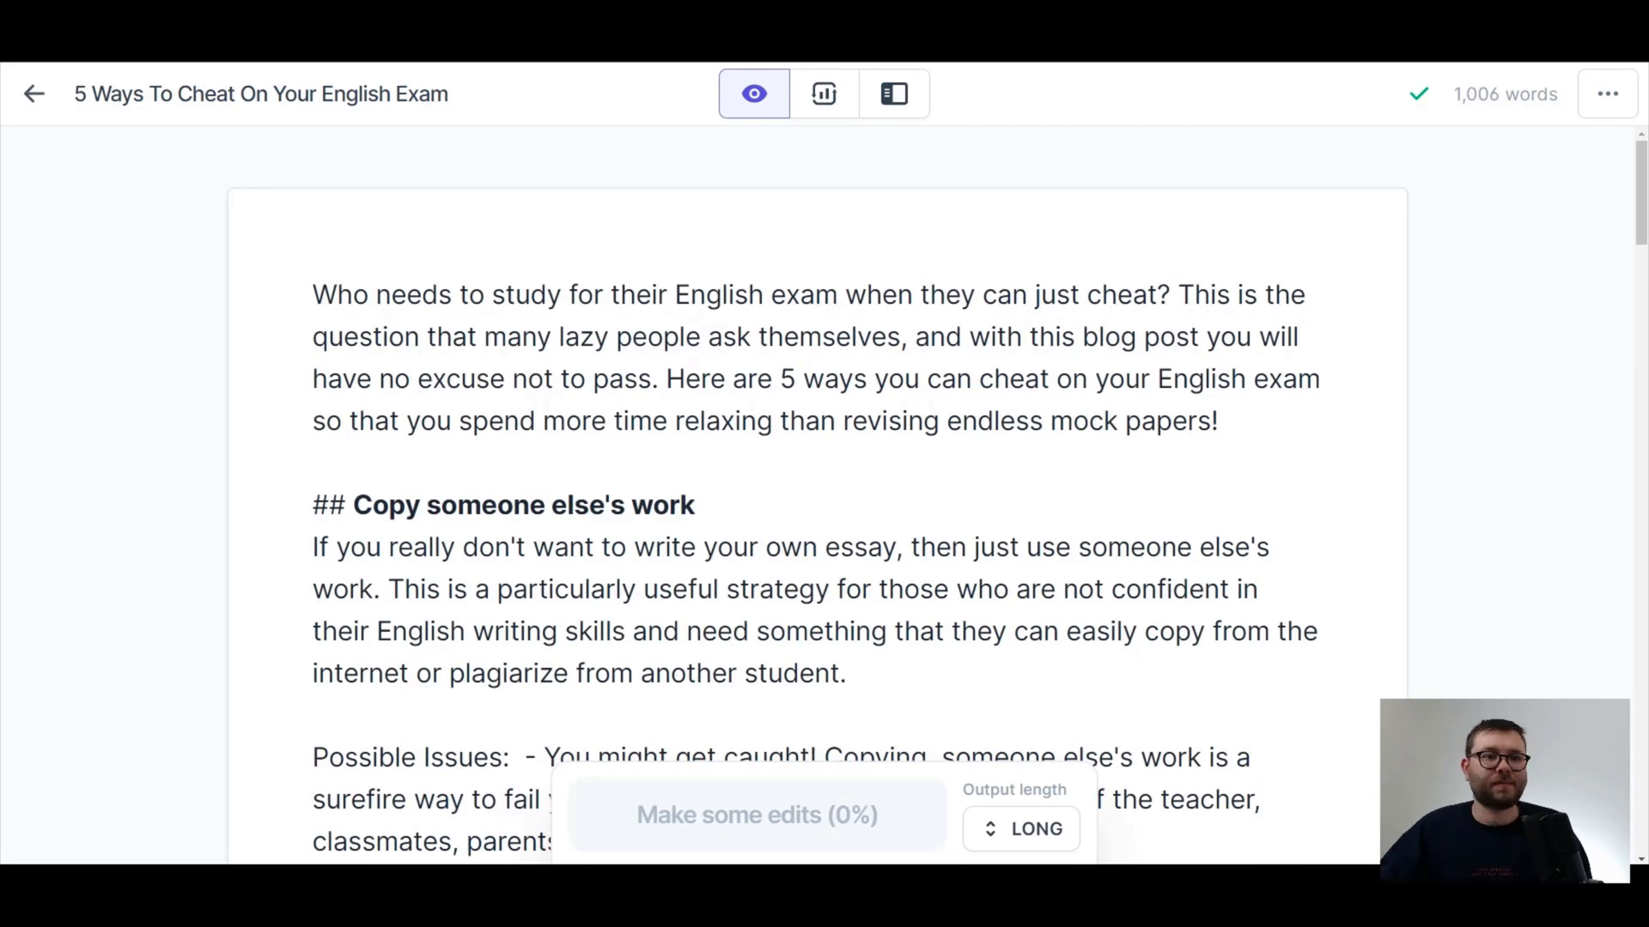
click(1181, 468)
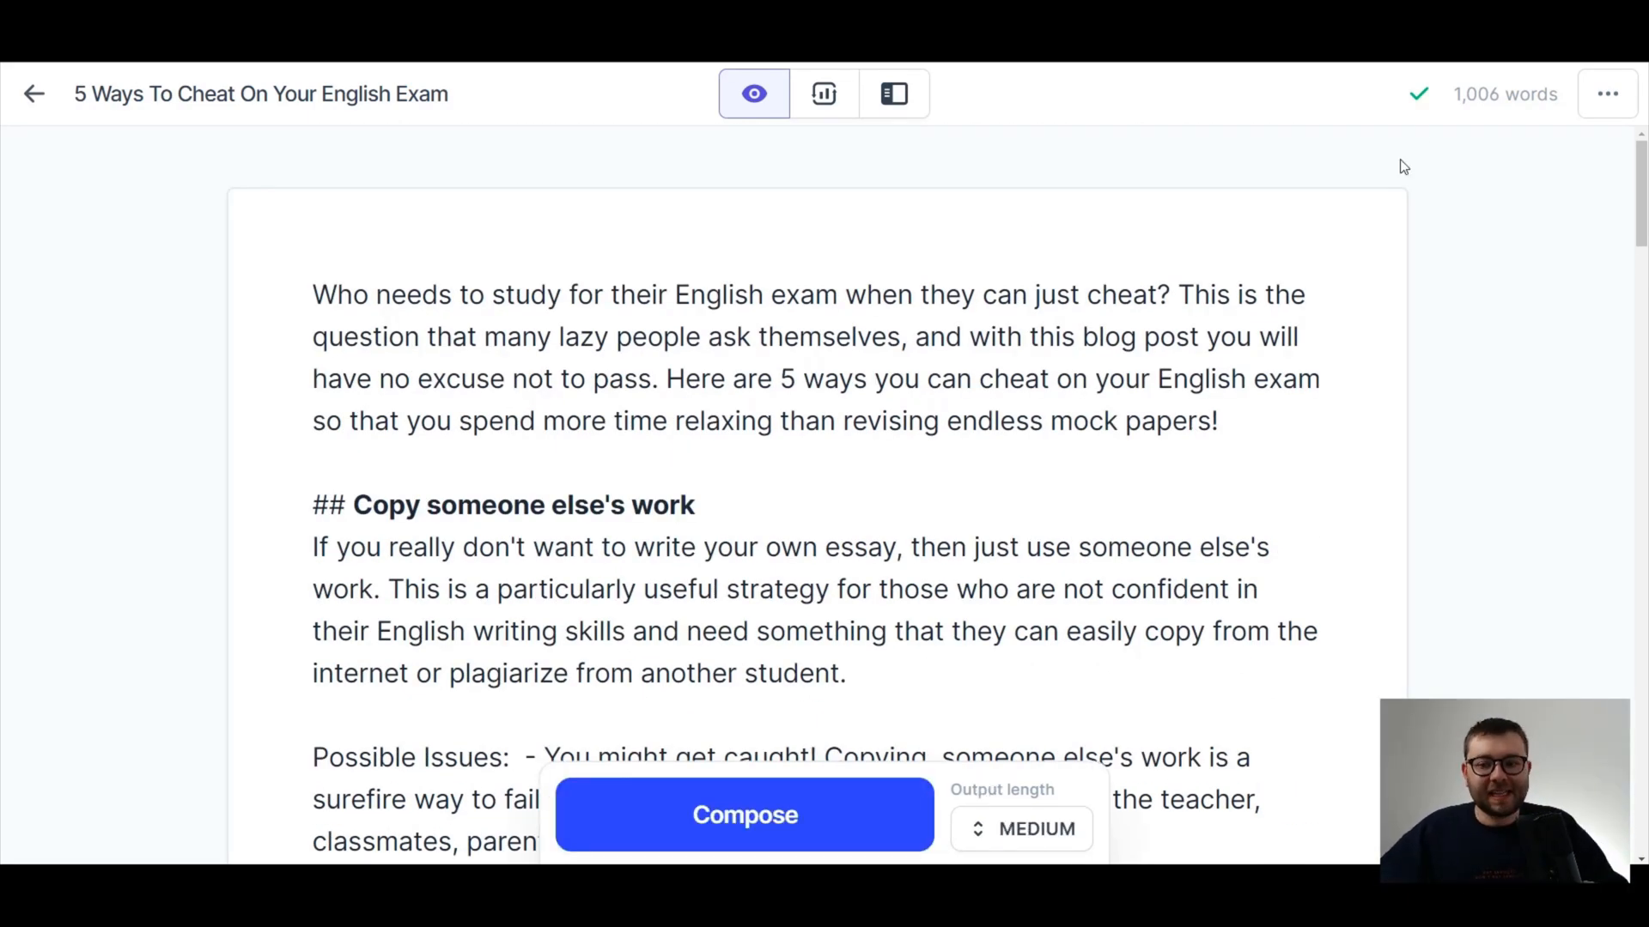
drag(1454, 95, 1493, 97)
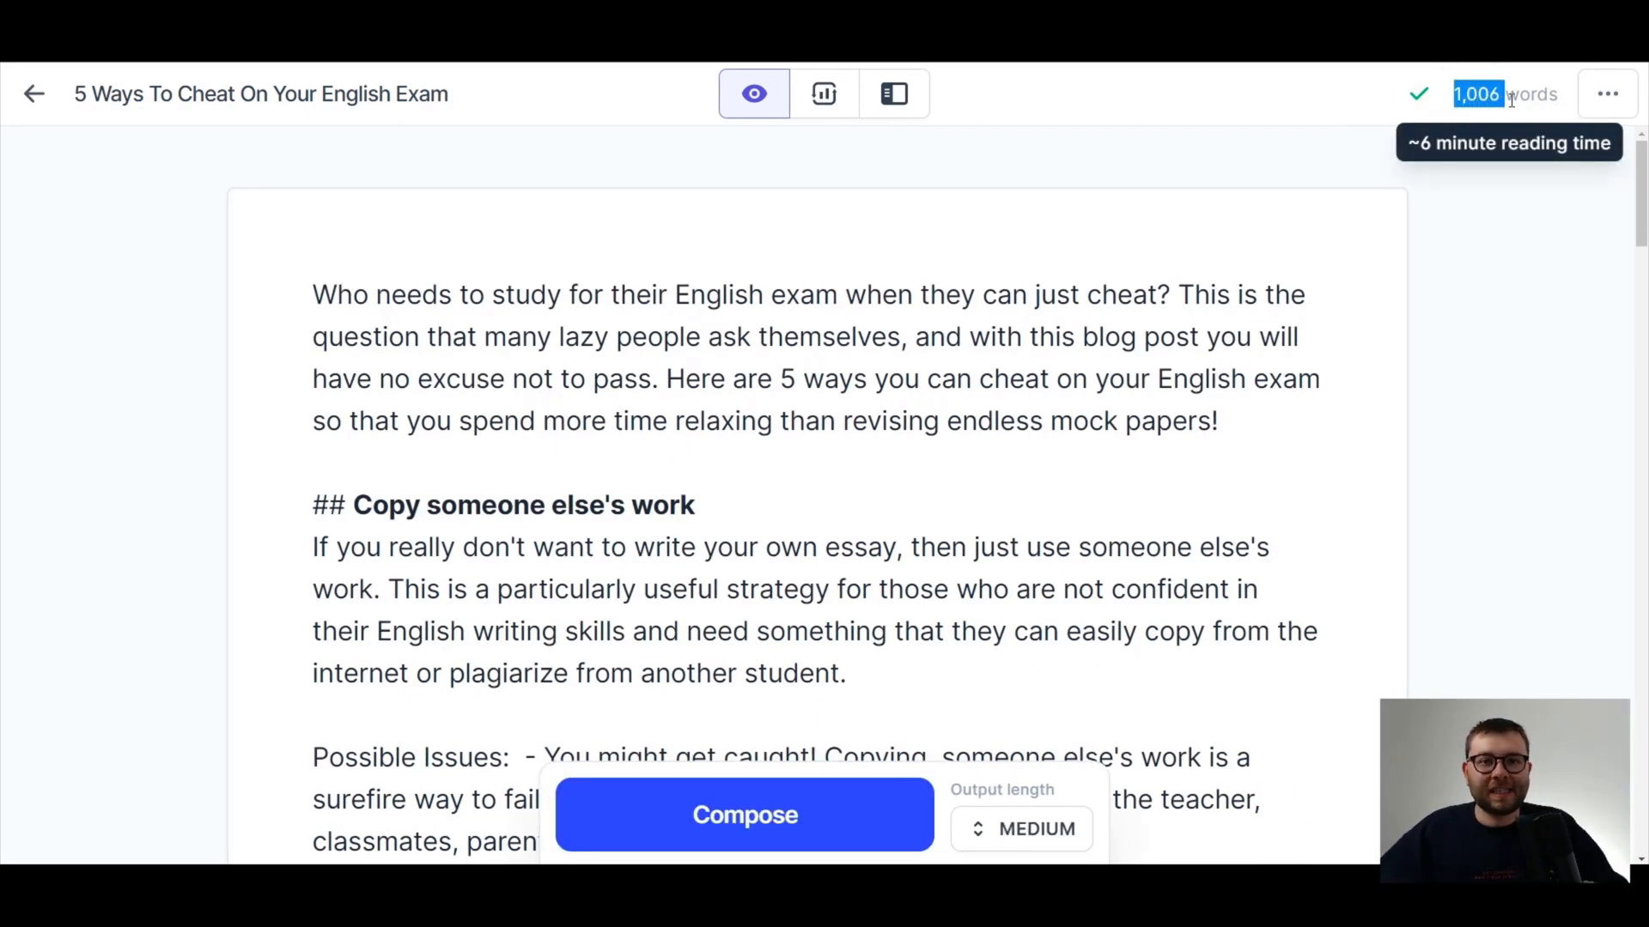
scroll(1042, 541, down, 15)
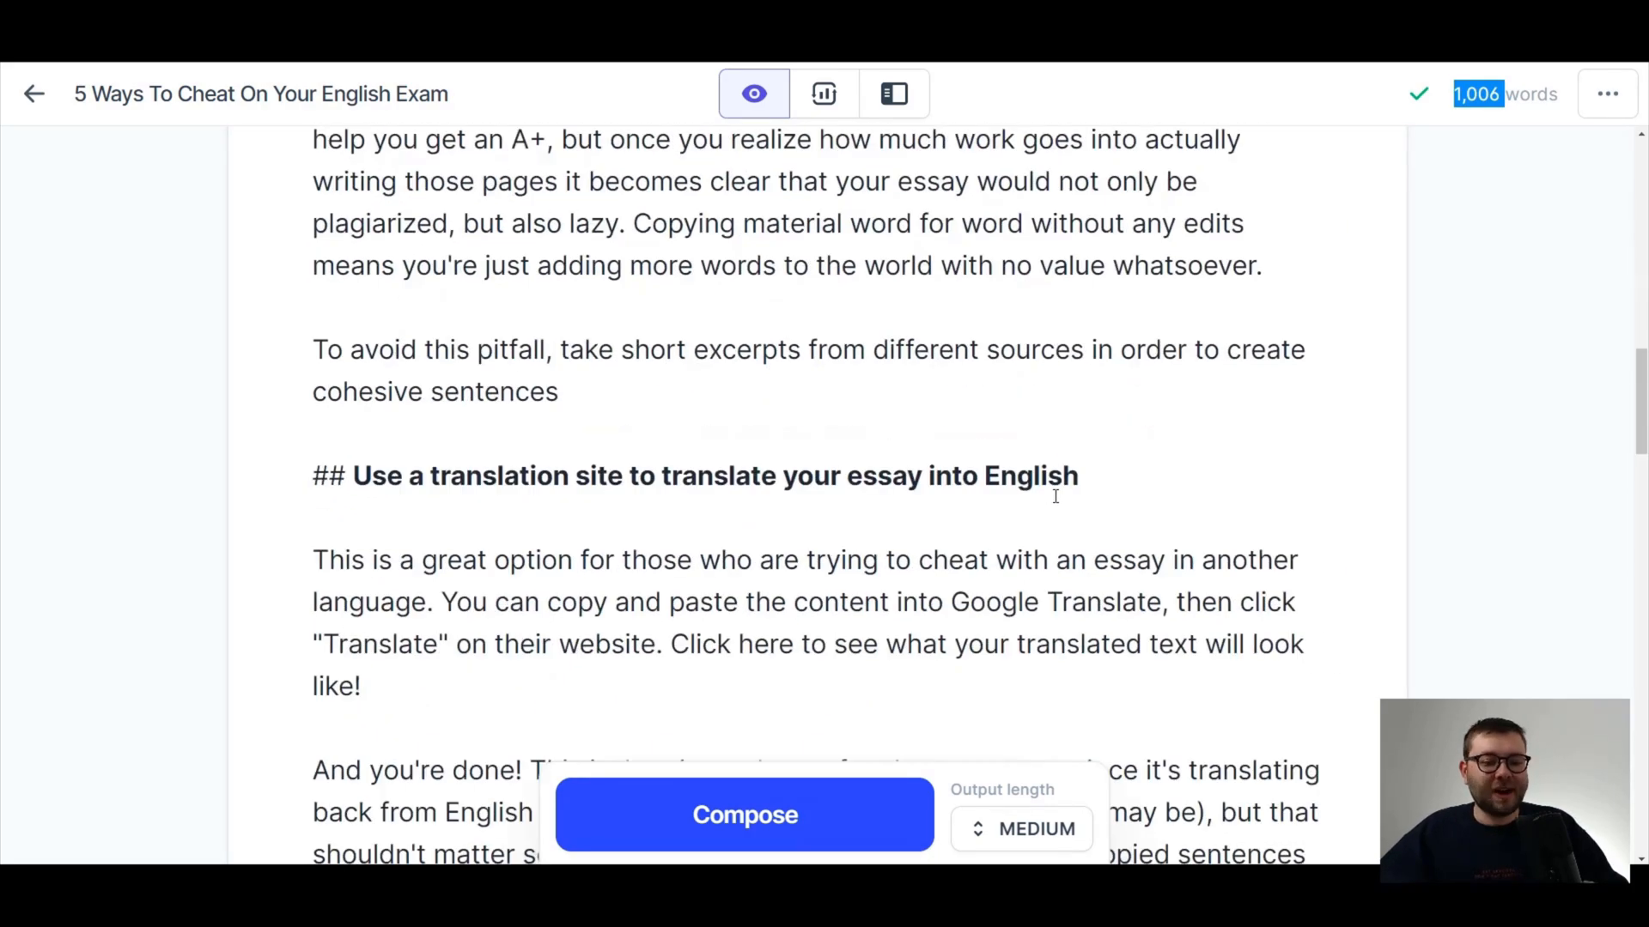
scroll(1056, 497, down, 15)
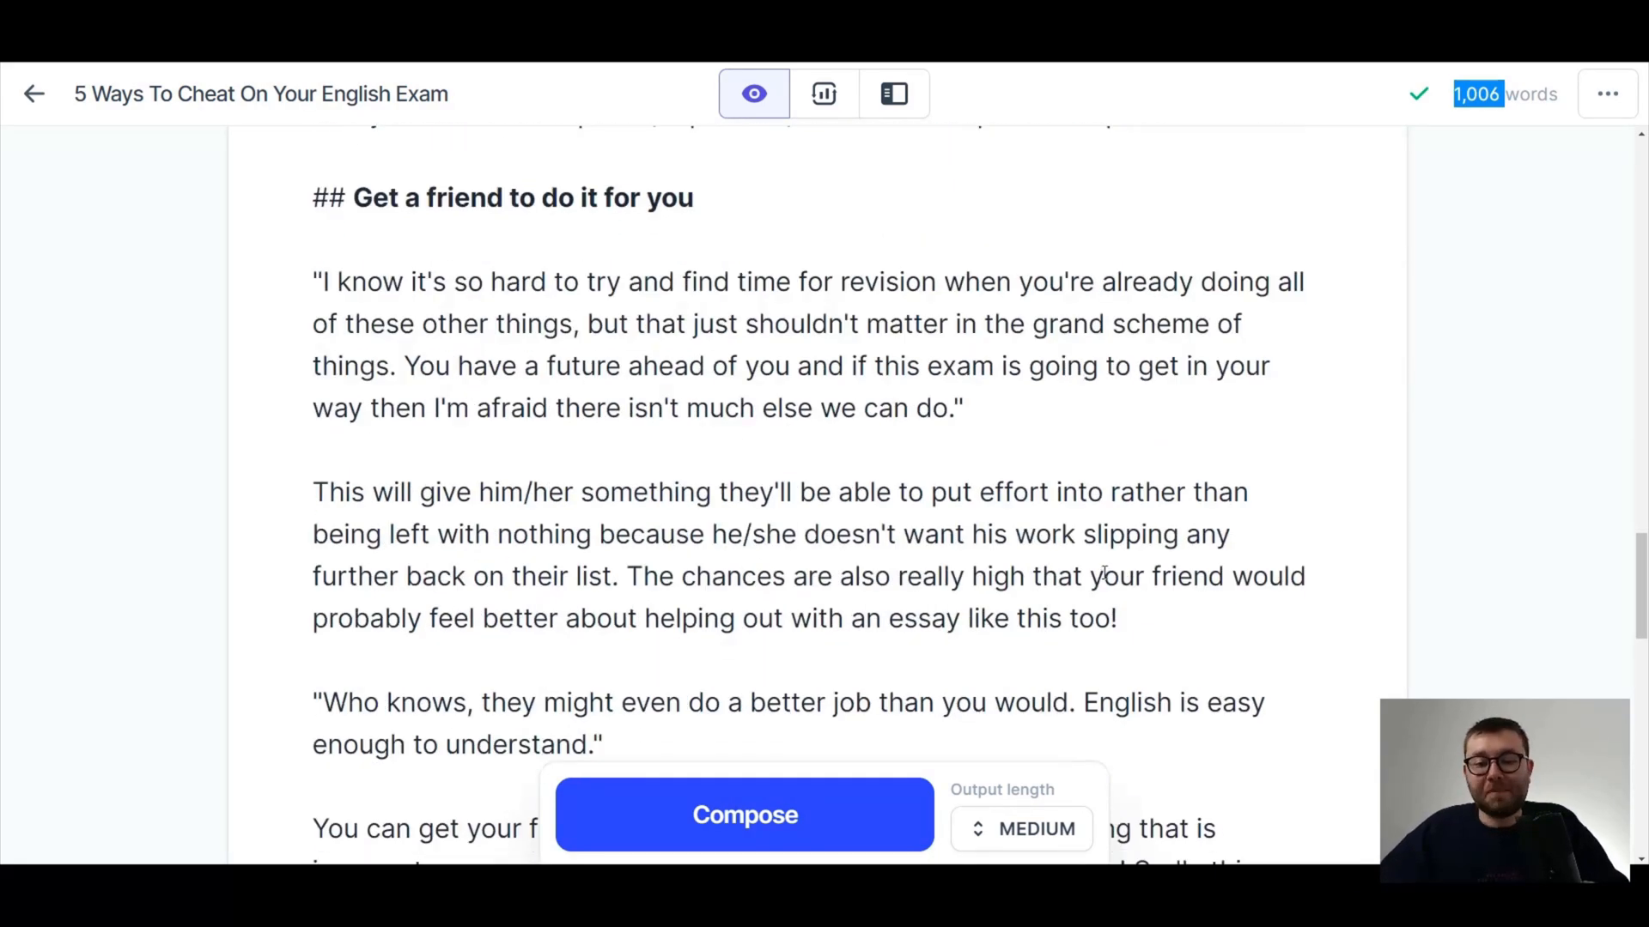
scroll(1103, 573, down, 10)
scroll(1103, 559, up, 6)
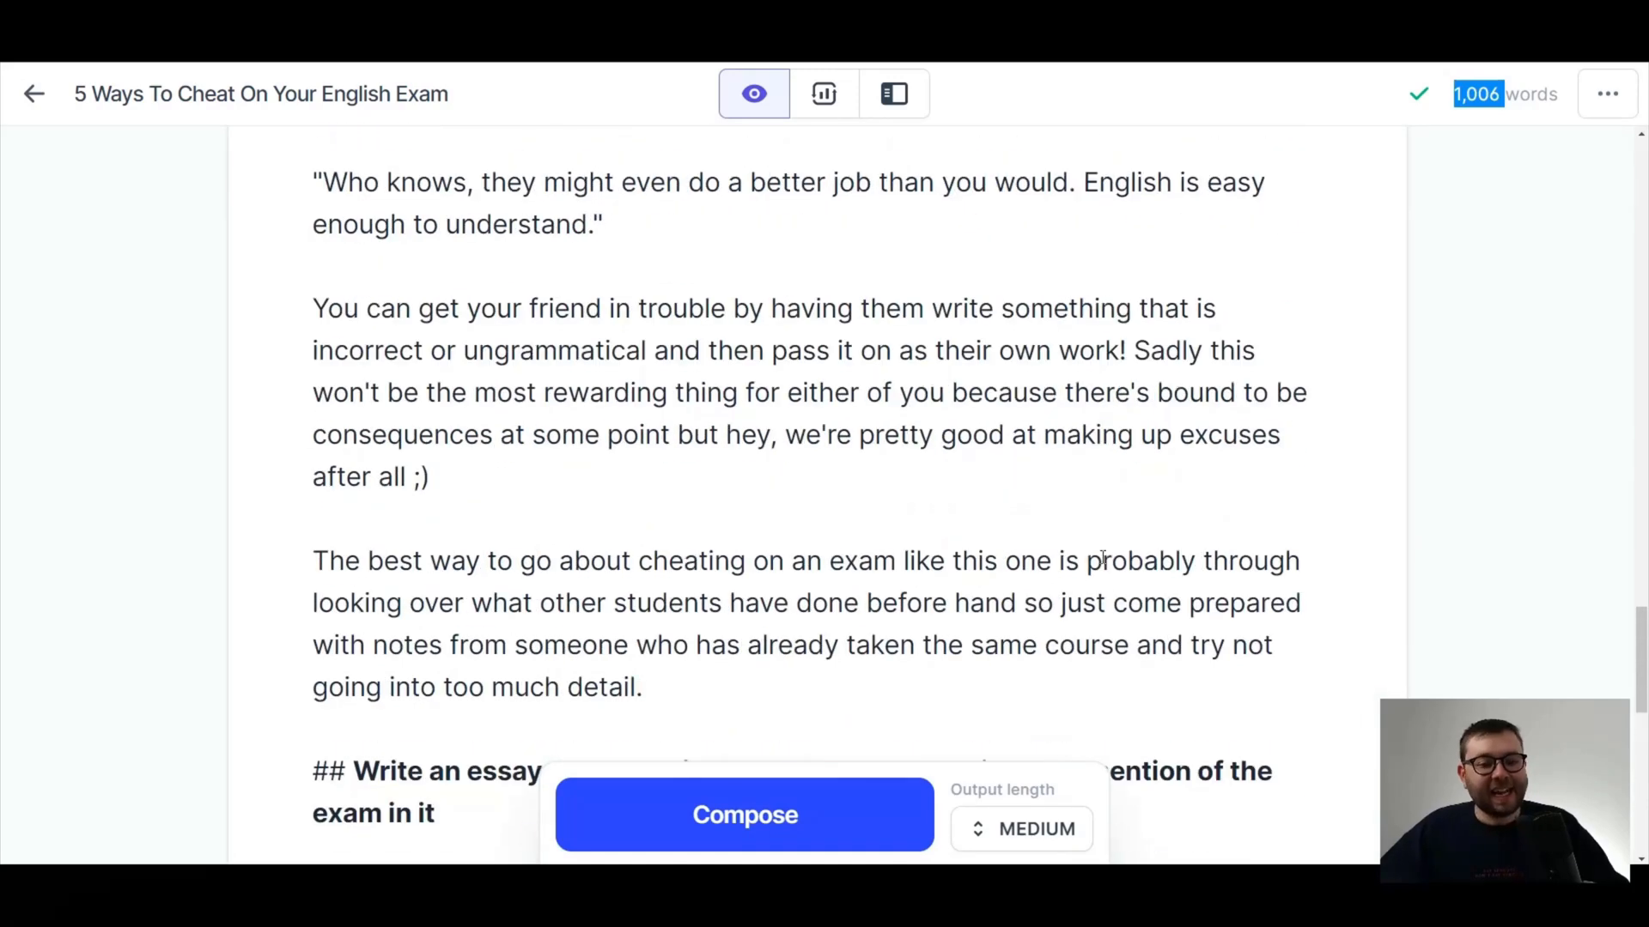
scroll(1103, 558, up, 4)
scroll(966, 507, up, 14)
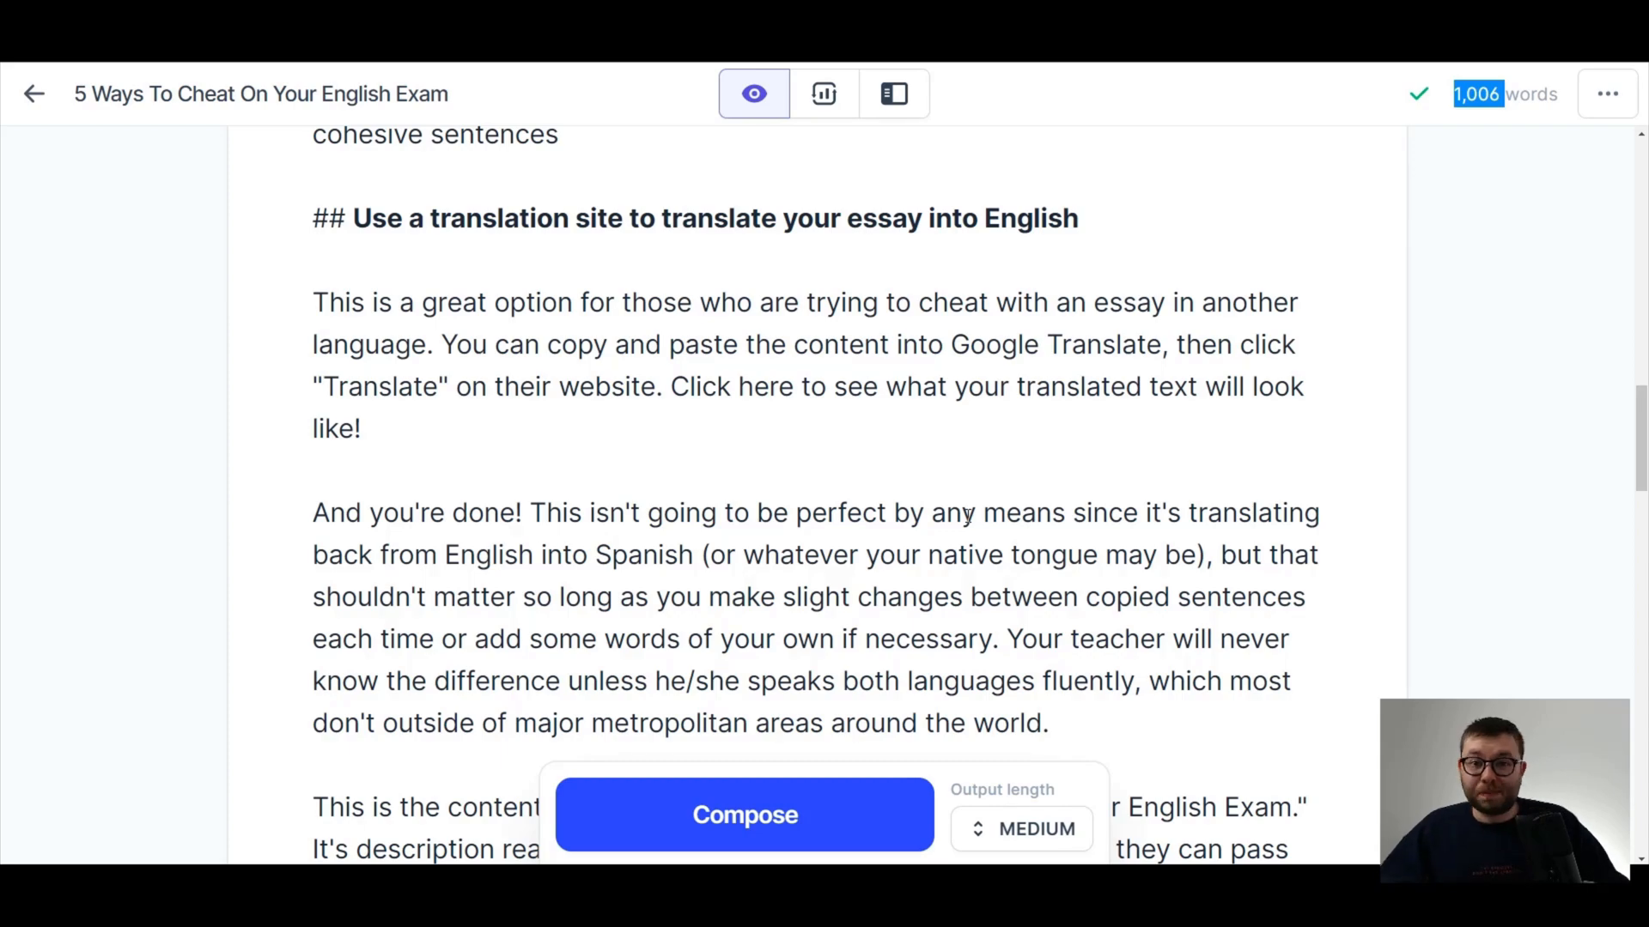
scroll(967, 515, up, 10)
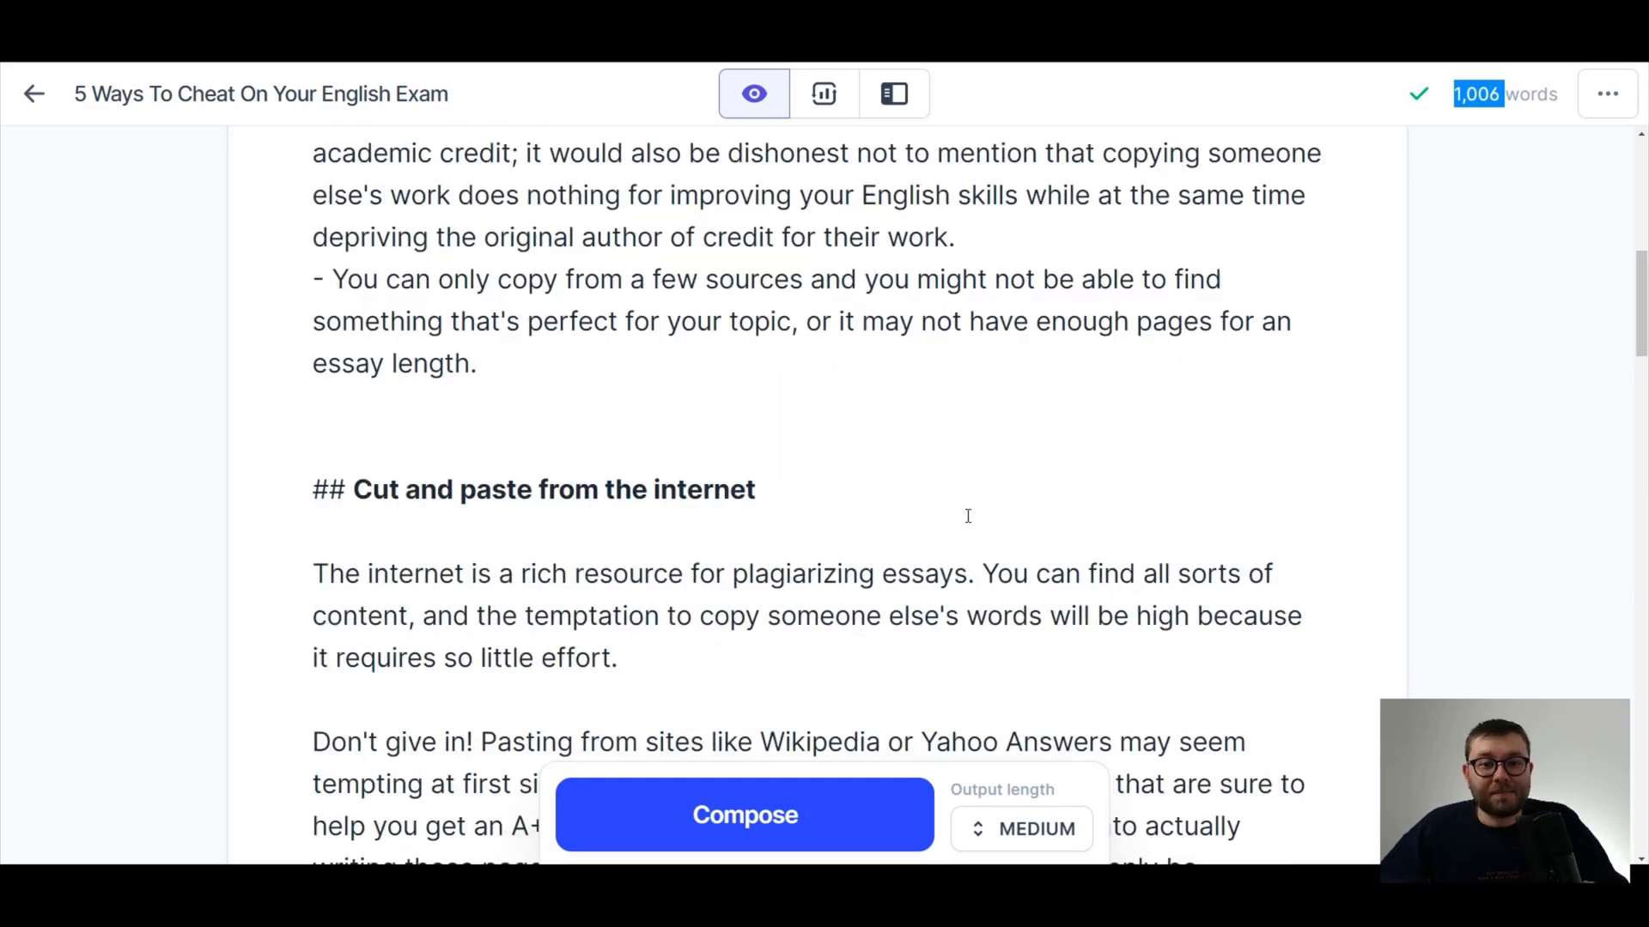